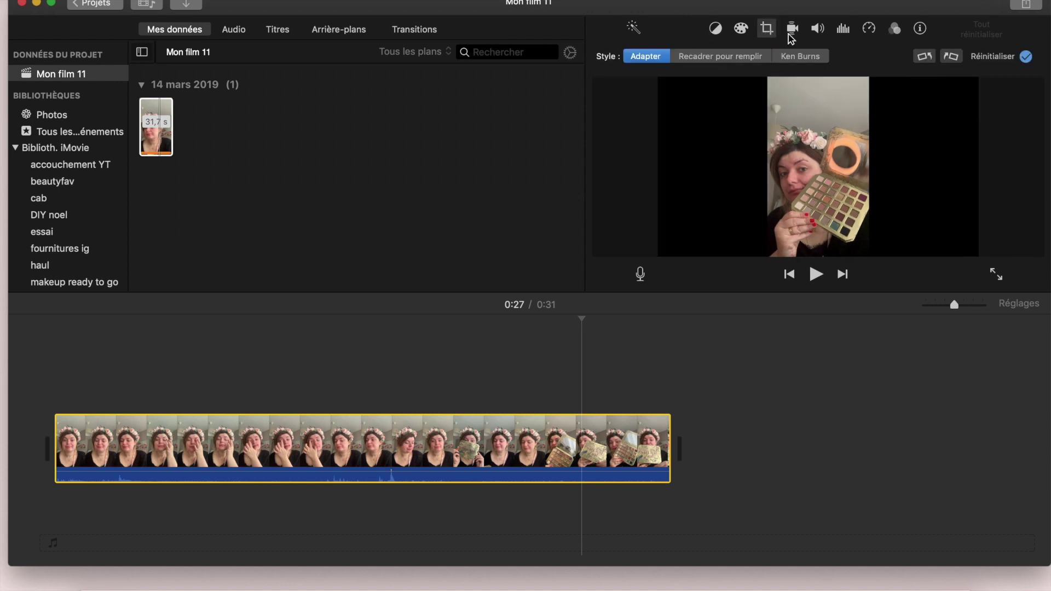
Step: Rotate the selected timeline clip a quarter turn counterclockwise so its picture fills the frame
left_click(767, 30)
left_click(767, 30)
left_click(924, 57)
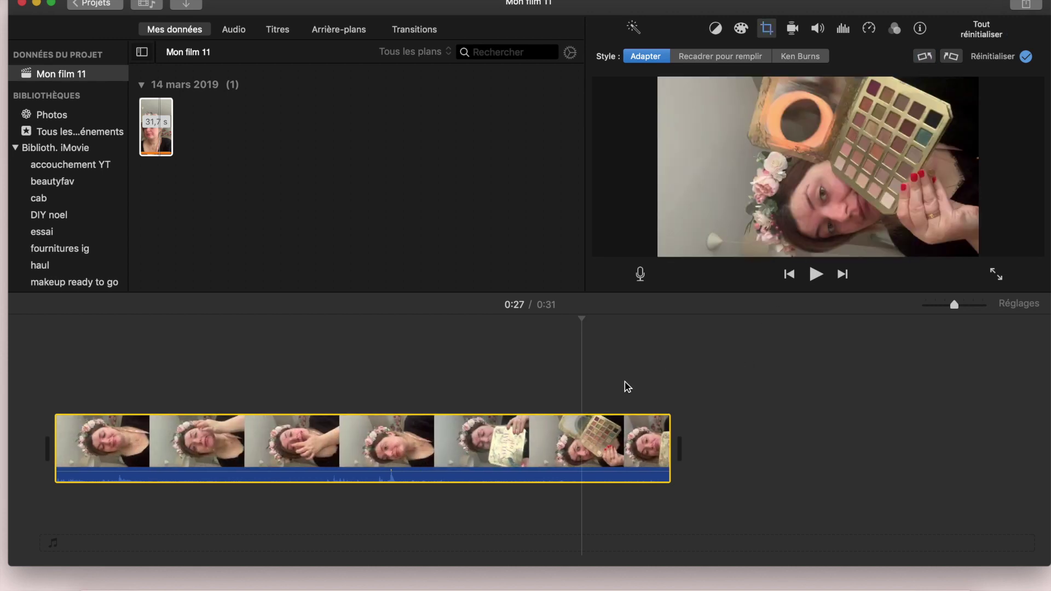
Step: Play the rotated clip from the beginning to check how it looks
left_click(39, 409)
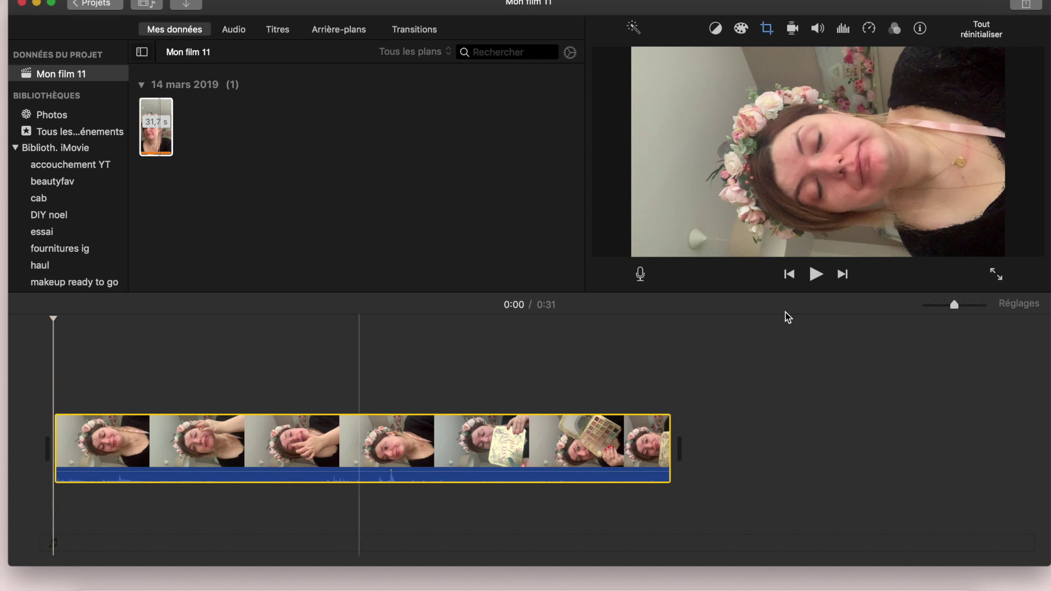
left_click(815, 274)
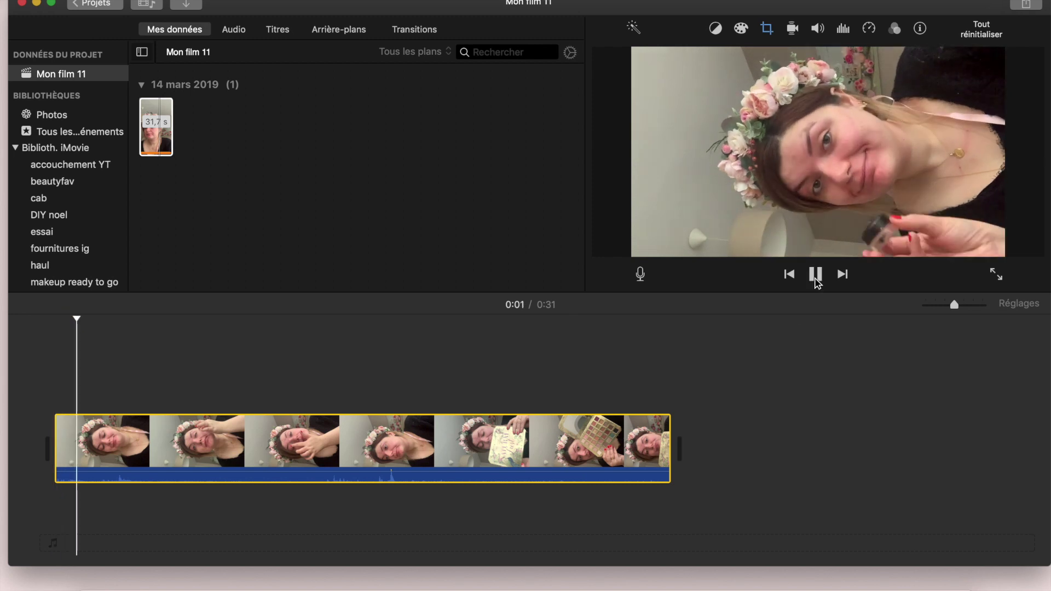
left_click(260, 443)
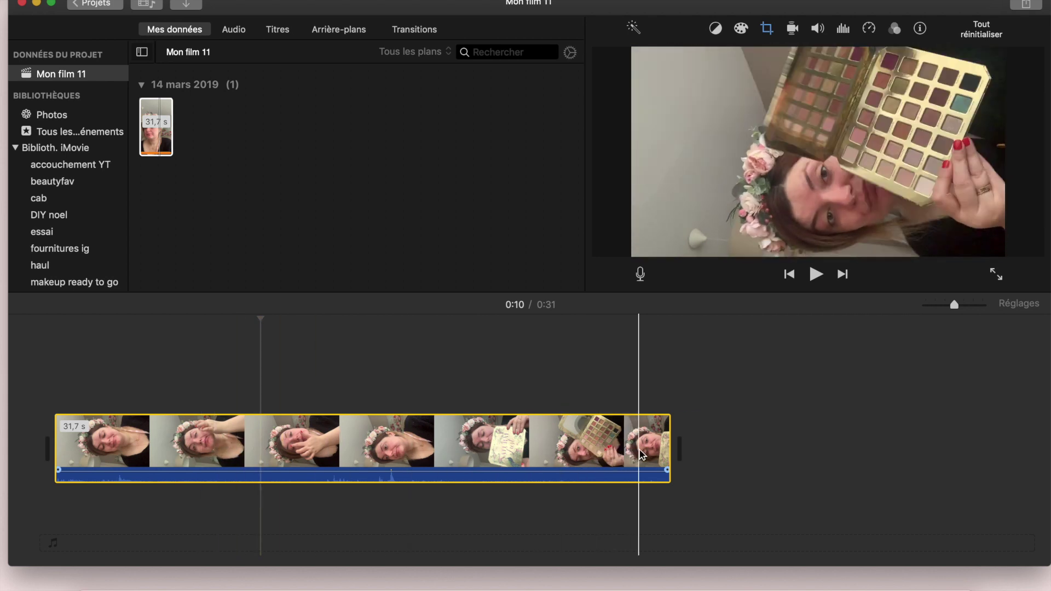
Step: Import IMG_6193.MOV from the IGTV-TF folder and place it after the first clip in the timeline
left_click(188, 5)
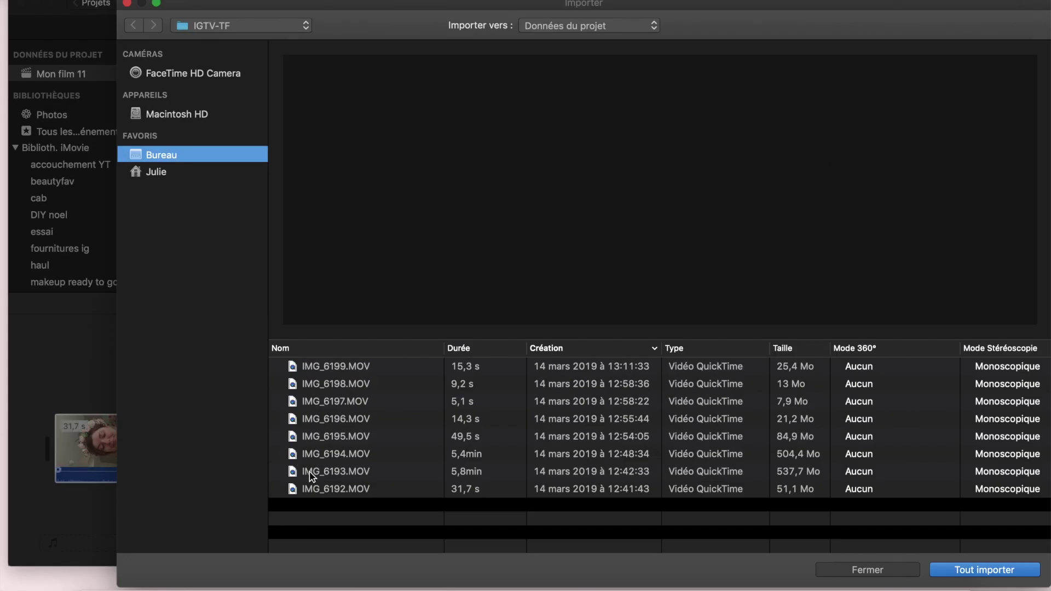
double_click(310, 473)
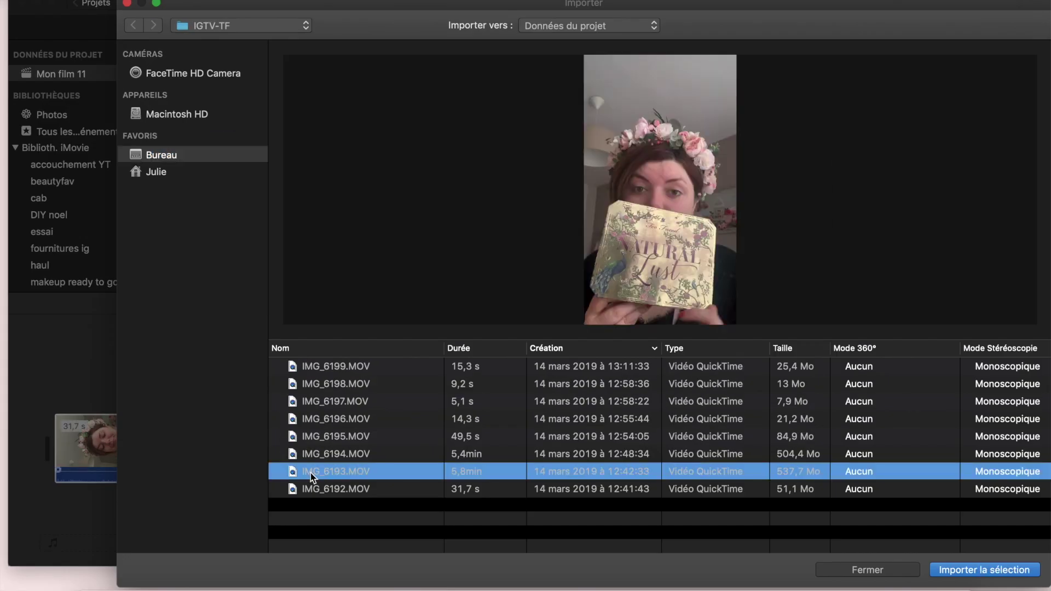
left_click_drag(199, 131, 695, 435)
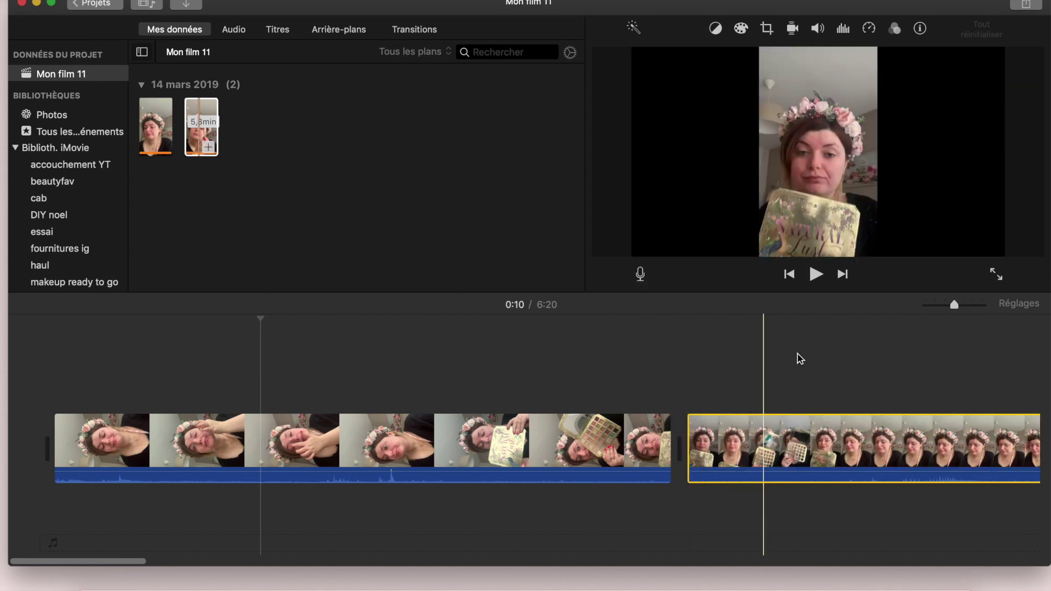
Step: Rotate the newly added second clip a quarter turn counterclockwise
scroll(812, 353, "right", 5)
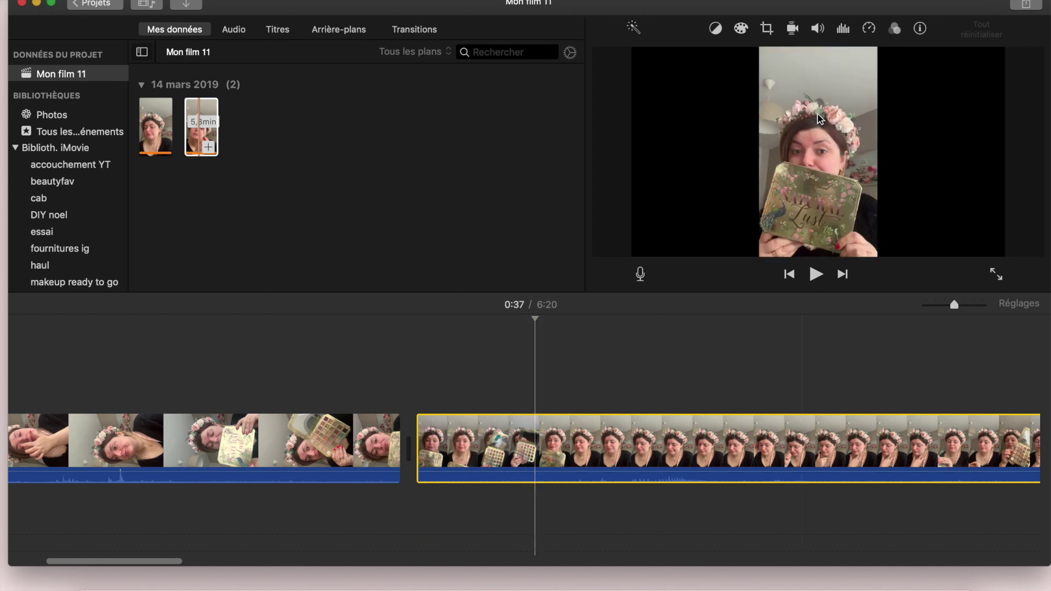
left_click(766, 28)
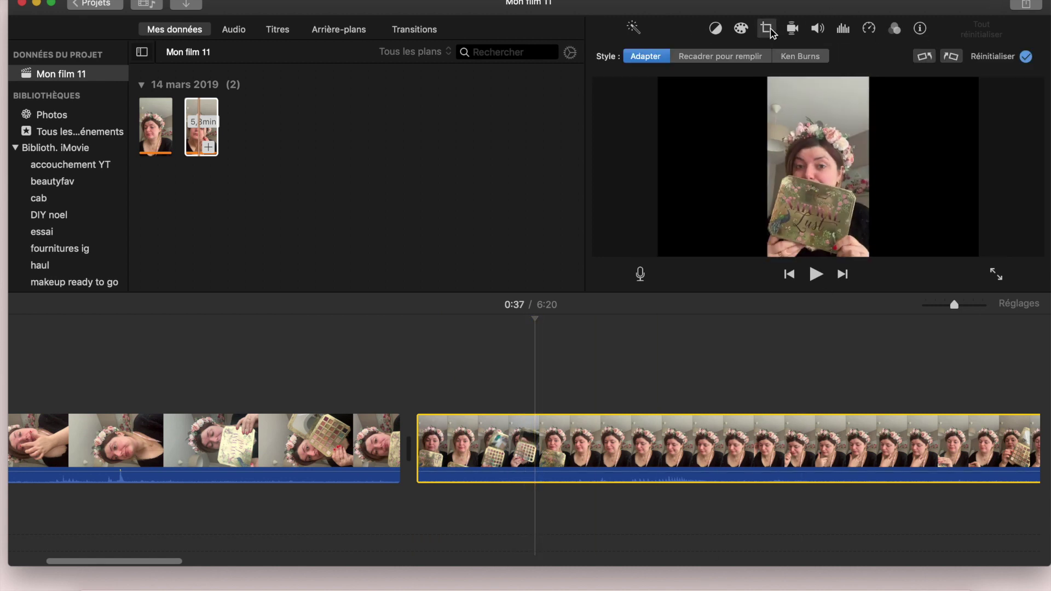
left_click(924, 57)
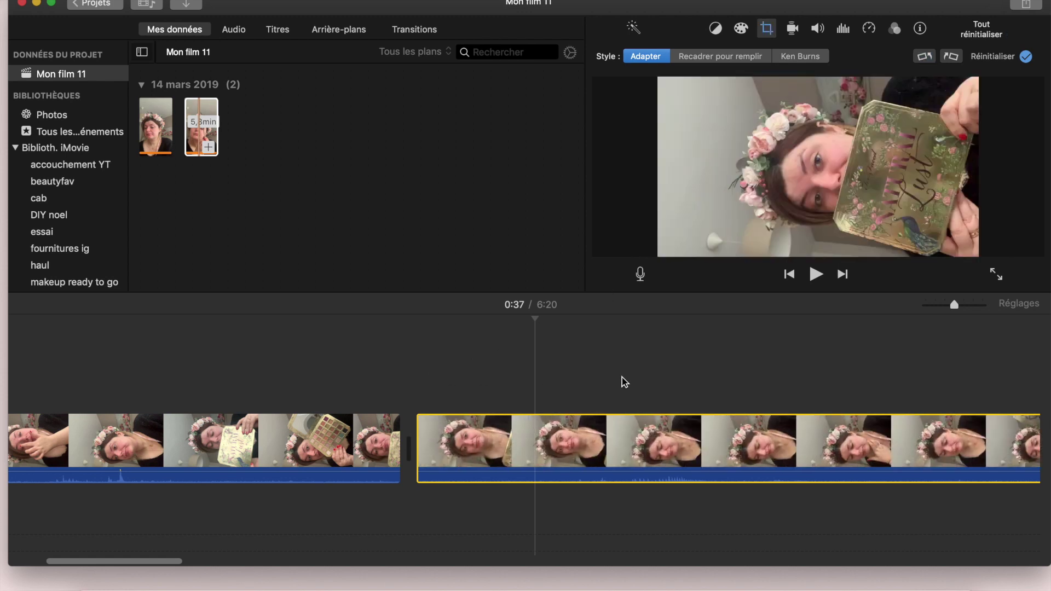
Step: Skim through the rotated second clip and play the movie from its beginning
scroll(633, 377, "right", 5)
left_click_drag(542, 372, 694, 357)
scroll(697, 376, "right", 10)
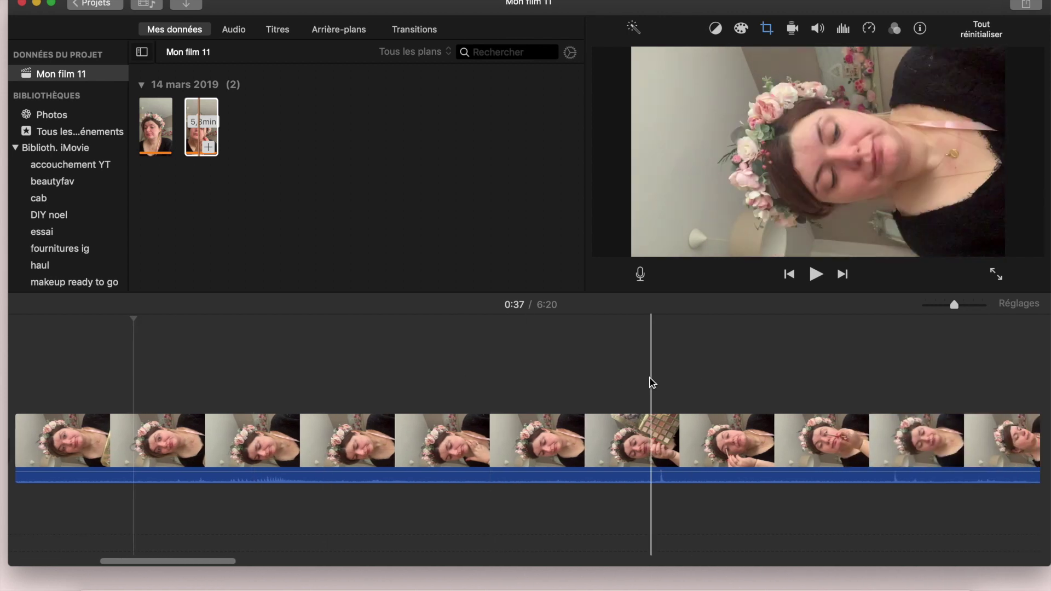
scroll(879, 351, "right", 5)
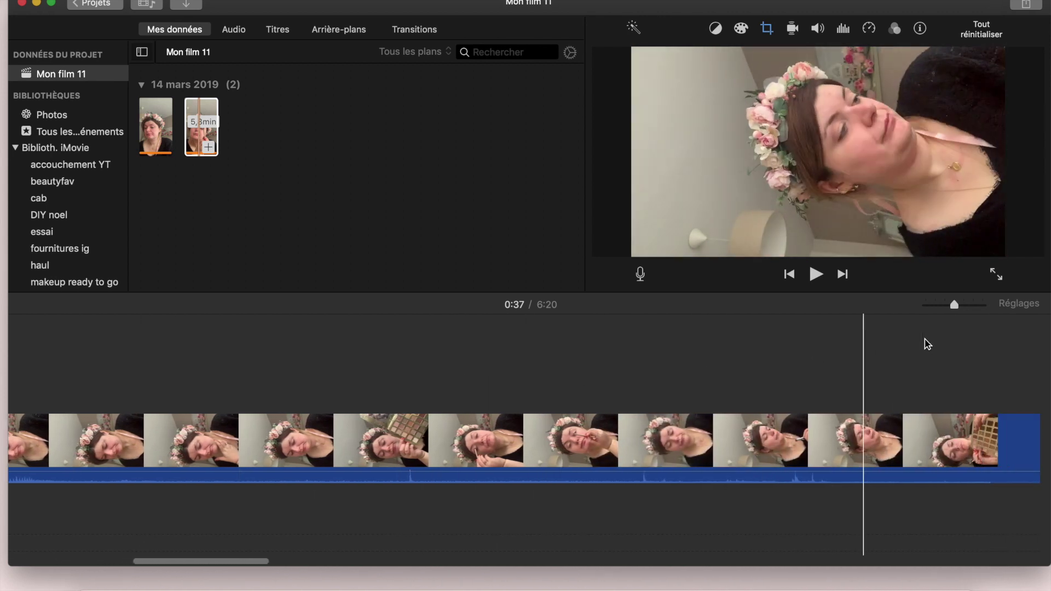
scroll(927, 343, "right", 3)
left_click(815, 274)
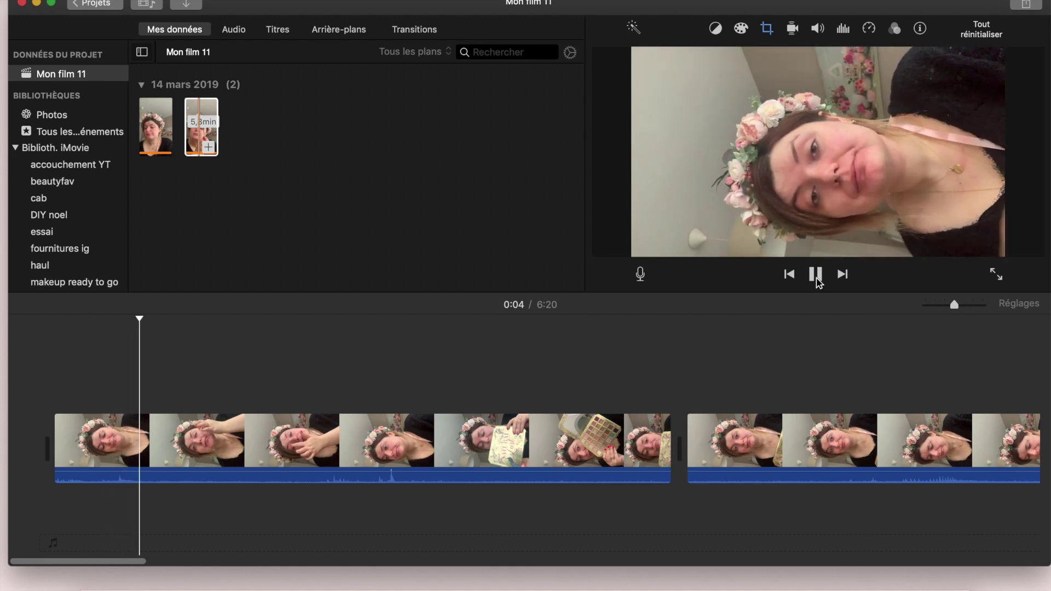
Step: Detach the audio from the first clip (IMG_6192) and delete the detached audio track
right_click(572, 438)
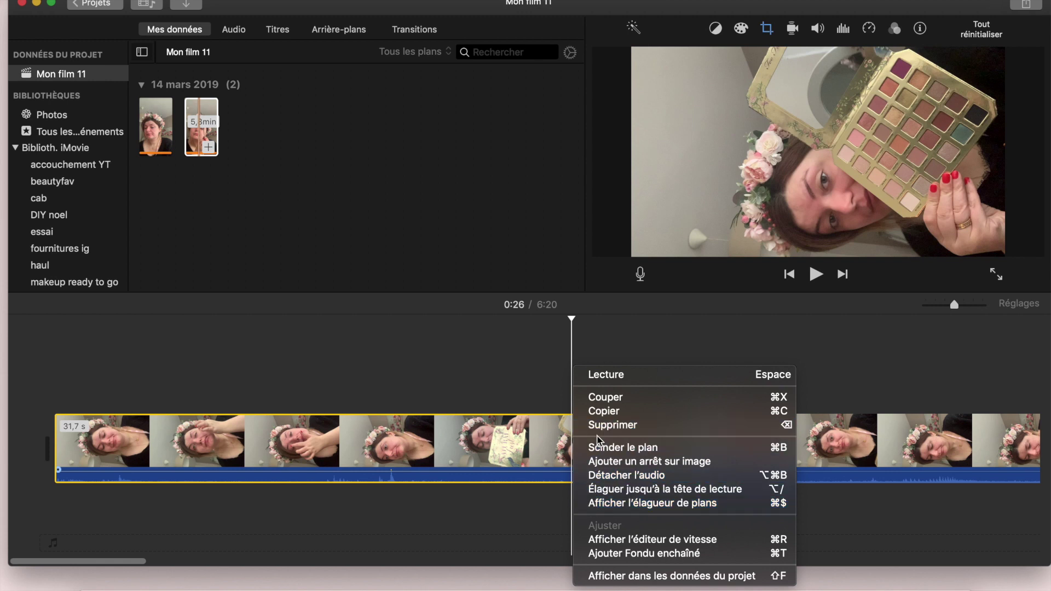
left_click(603, 474)
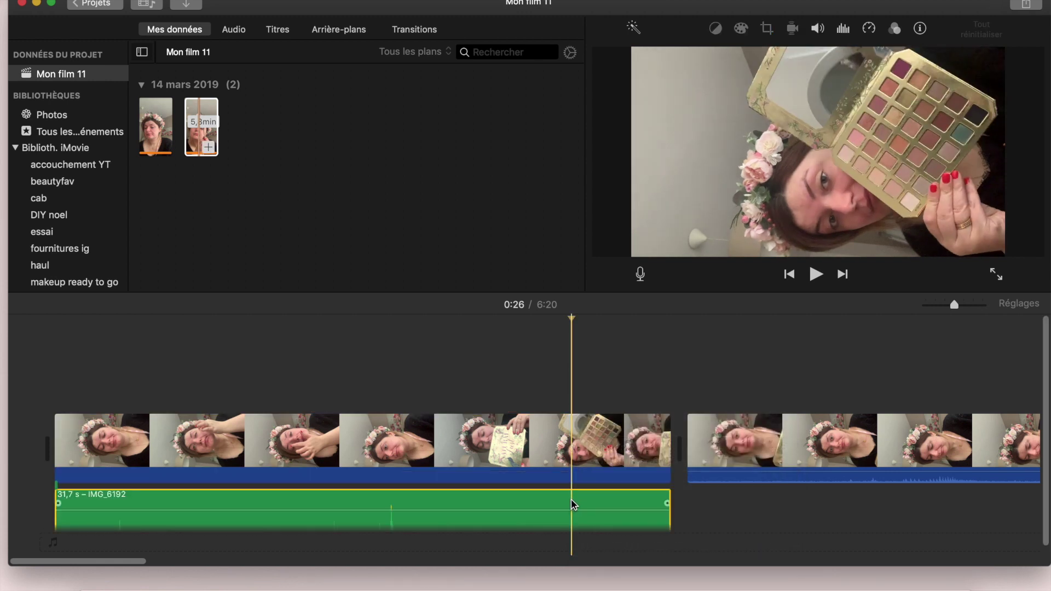
right_click(571, 502)
left_click(595, 425)
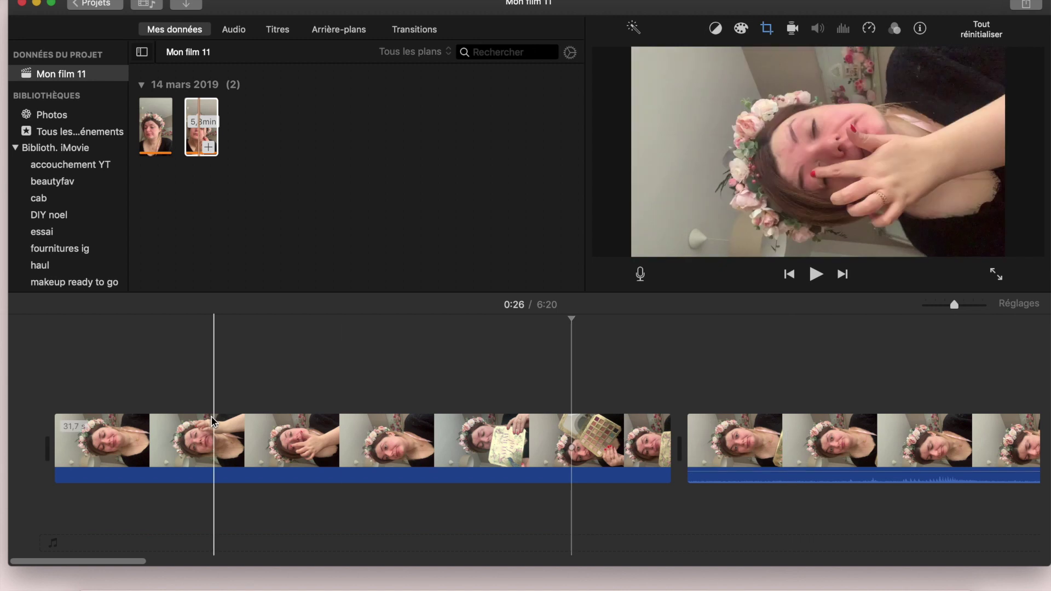
Step: Split the second clip at 0:33 and delete the short segment before the cut
left_click(816, 274)
left_click(722, 350)
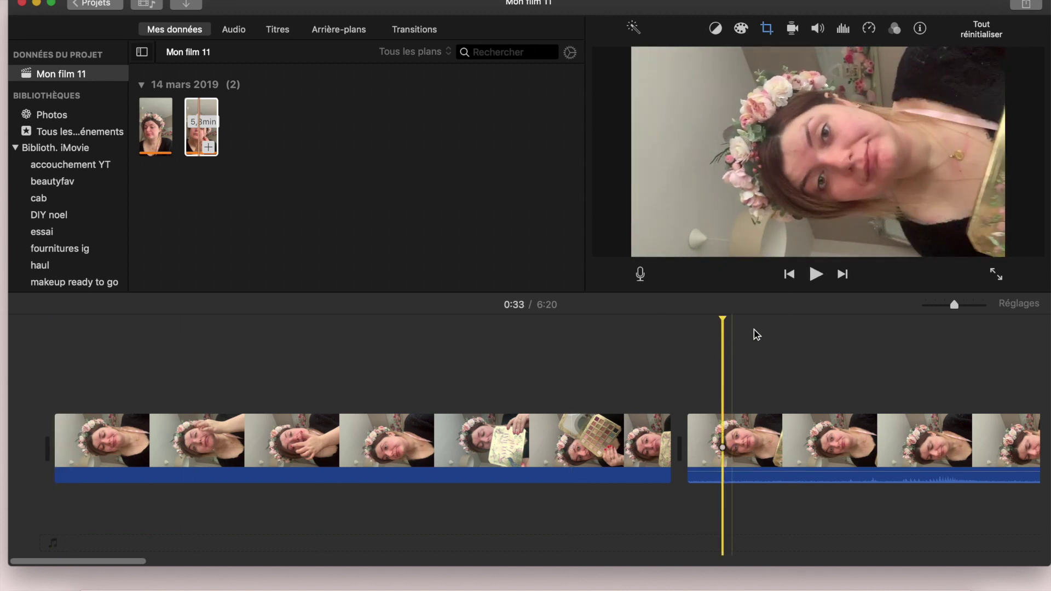
right_click(726, 451)
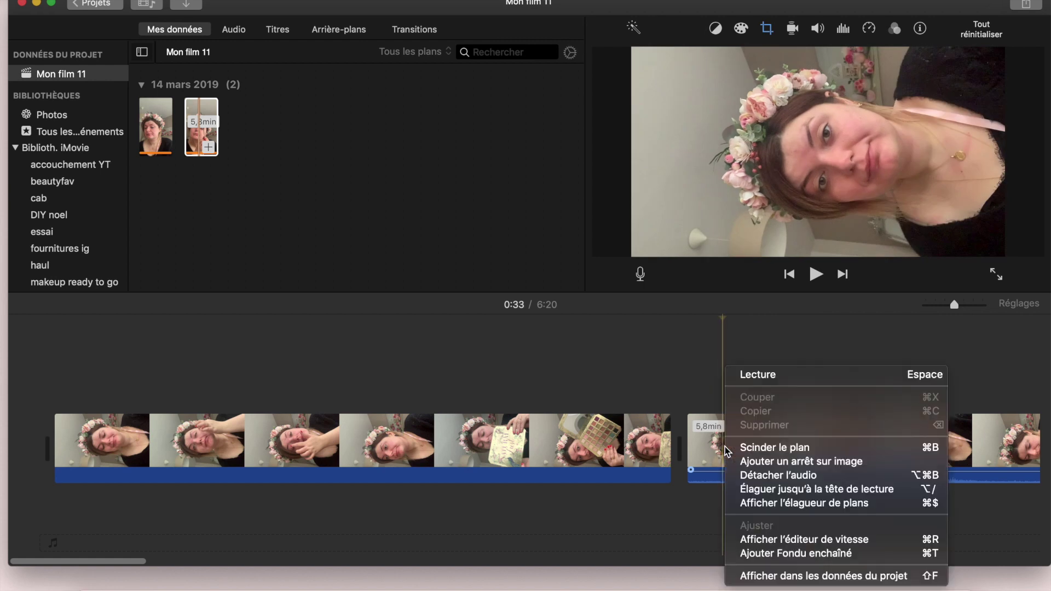
left_click(733, 451)
left_click(706, 443)
right_click(708, 443)
left_click(726, 425)
Step: Split the second clip at 0:37 and move the short palette segment before the cut to the start of the timeline
left_click(816, 274)
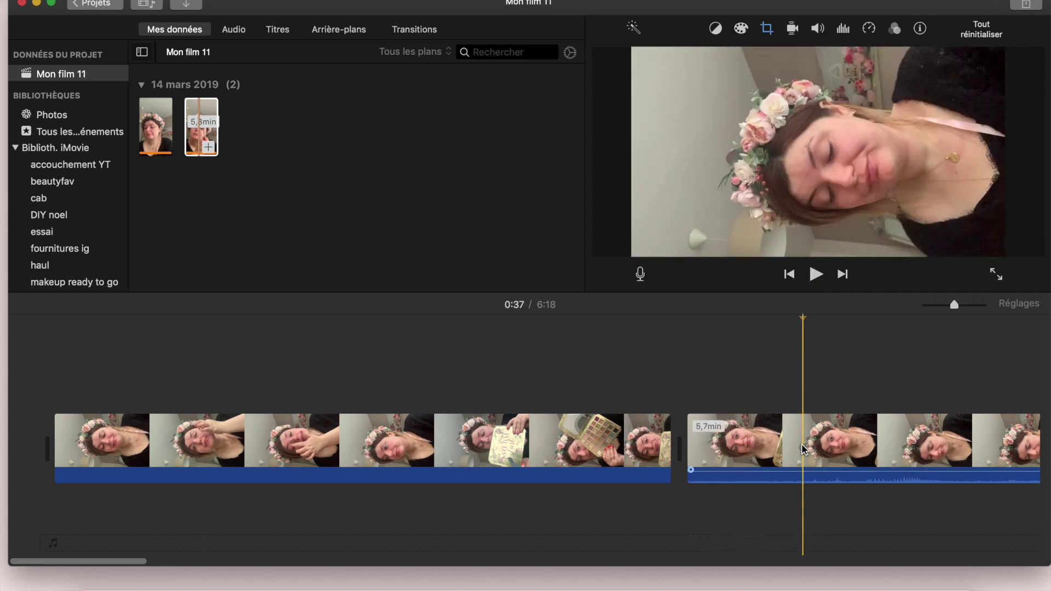
right_click(802, 449)
left_click(812, 446)
left_click_drag(763, 450, 57, 405)
Step: Play the movie from the beginning to check the new opening segment
left_click(51, 394)
left_click(815, 274)
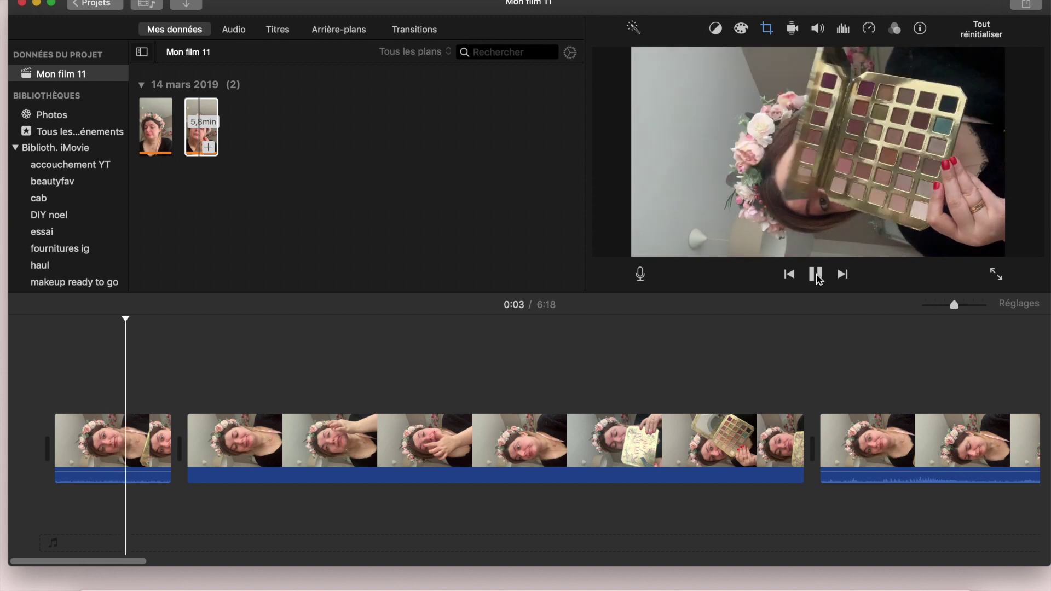
left_click(816, 275)
Step: Add a Fondu enchaîné transition before the opening segment and a transition between it and the next clip
left_click(403, 33)
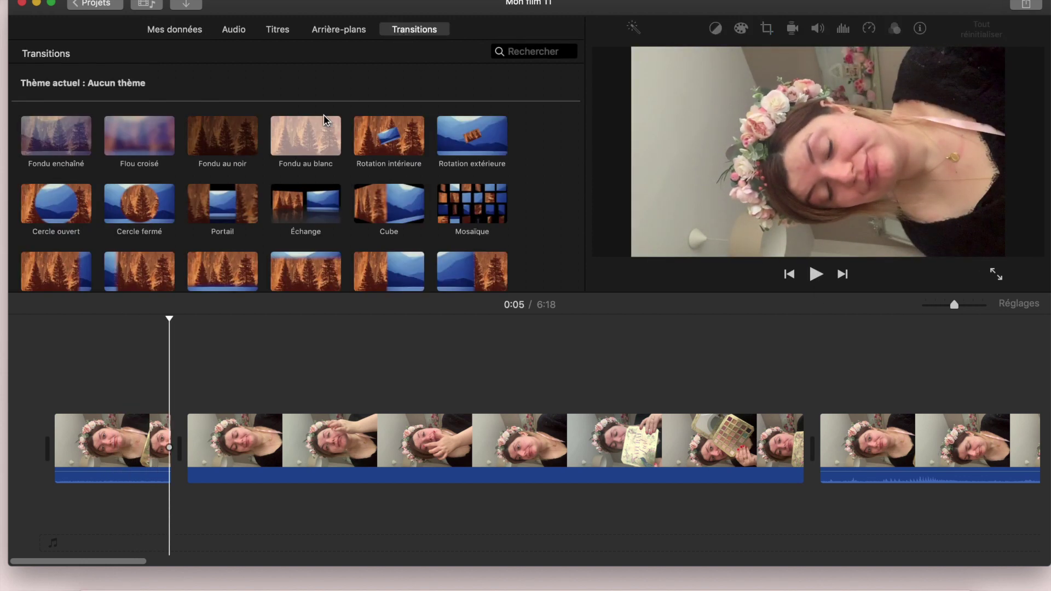
left_click_drag(64, 151, 49, 446)
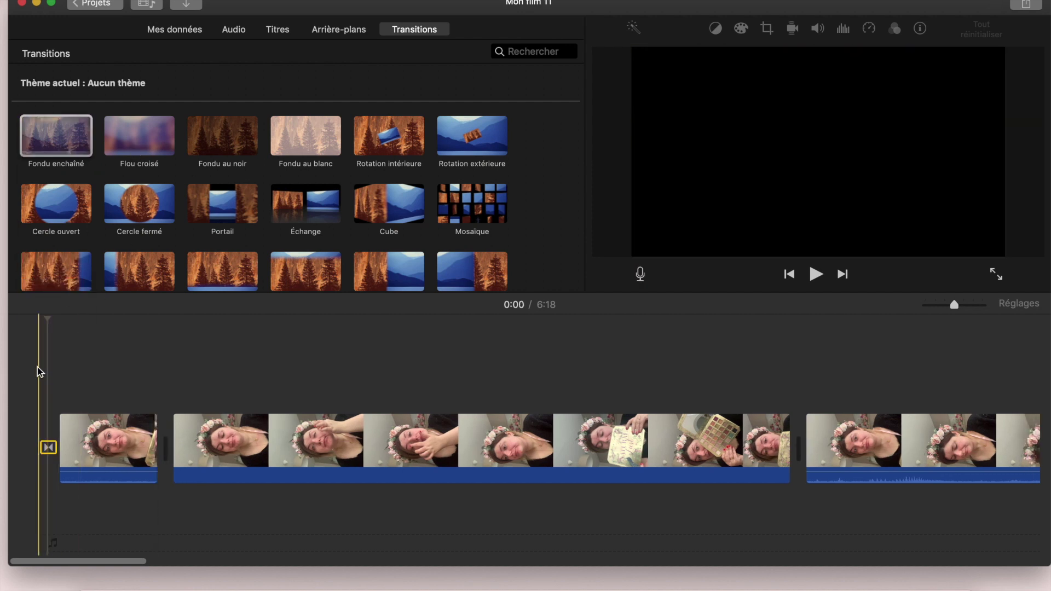
right_click(120, 443)
left_click(180, 545)
Step: Slow the opening palette segment down to 50 % with Ralenti
left_click(240, 2)
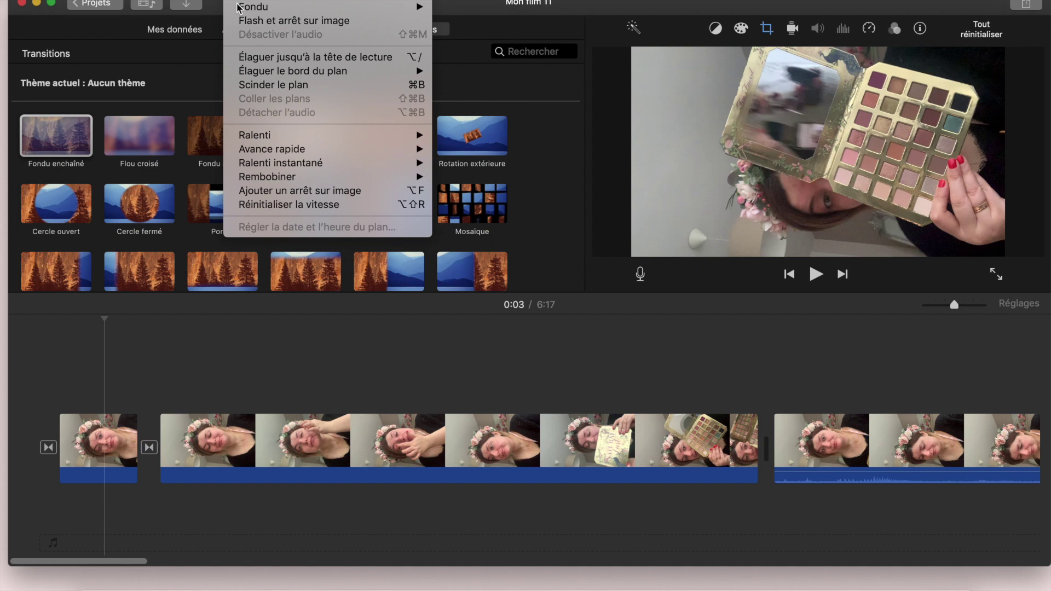
mouse_move(257, 137)
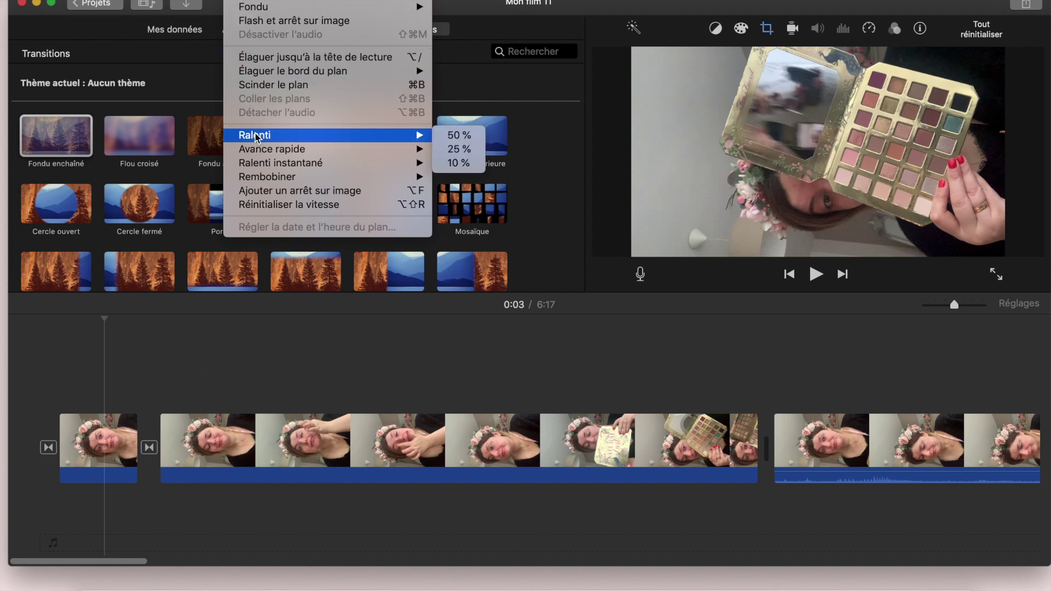
left_click(444, 139)
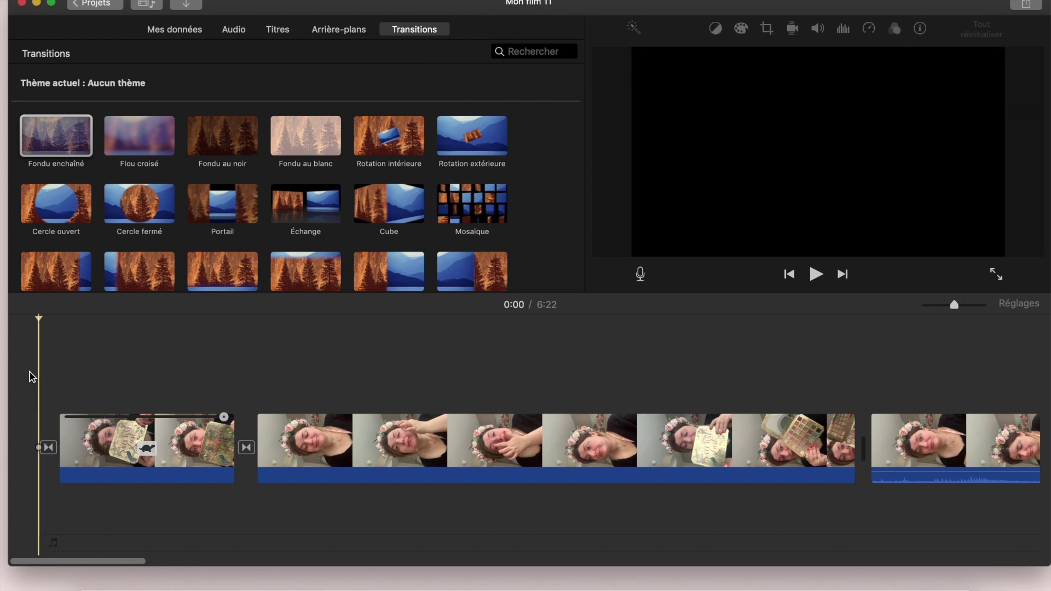
Step: Play the movie and split the second clip at 0:15 and again at 0:24
left_click(815, 275)
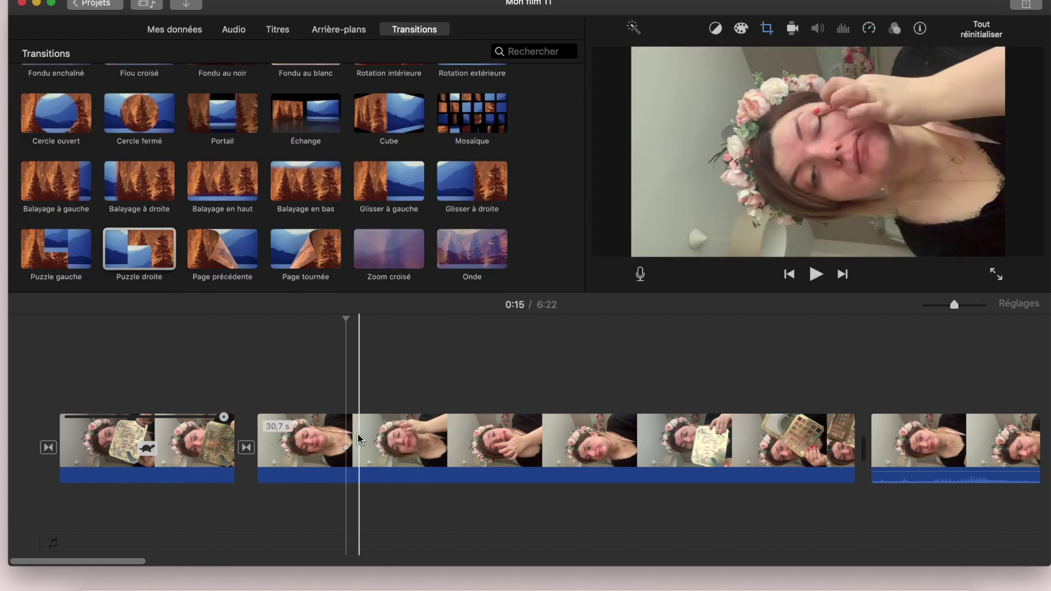
right_click(348, 450)
left_click(394, 447)
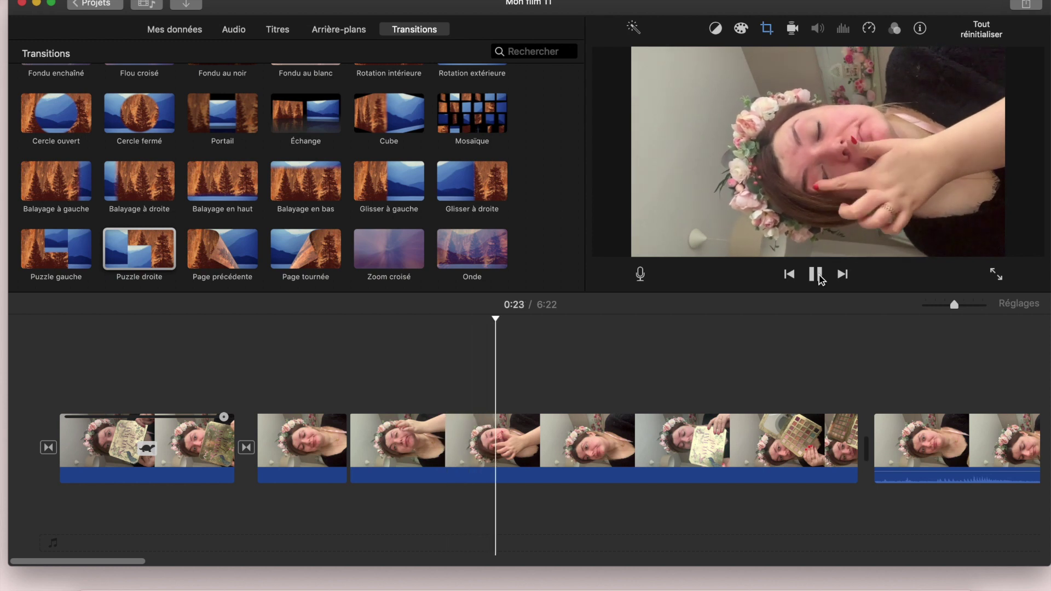
left_click(819, 278)
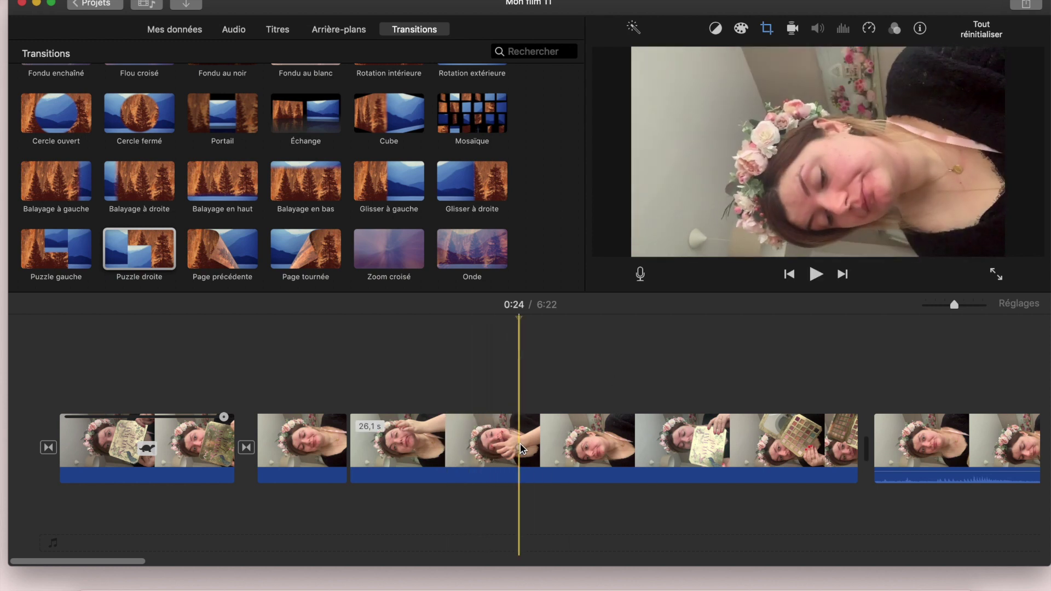
right_click(521, 447)
left_click(569, 447)
Step: Speed up the segment between the two cuts with Avance rapide 2x and play the result from just before it
left_click(466, 443)
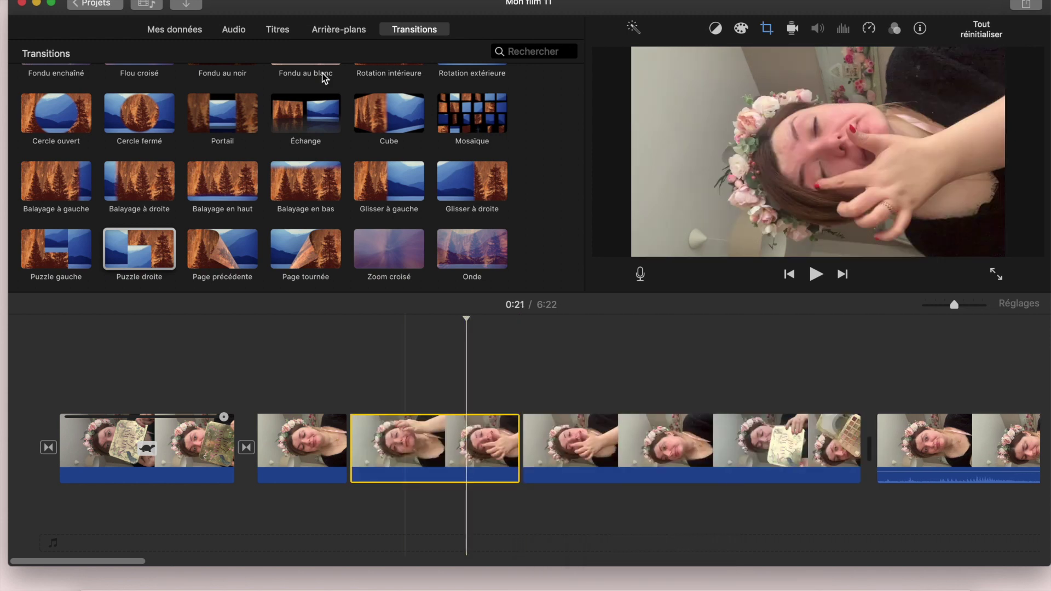
left_click(241, 0)
mouse_move(291, 159)
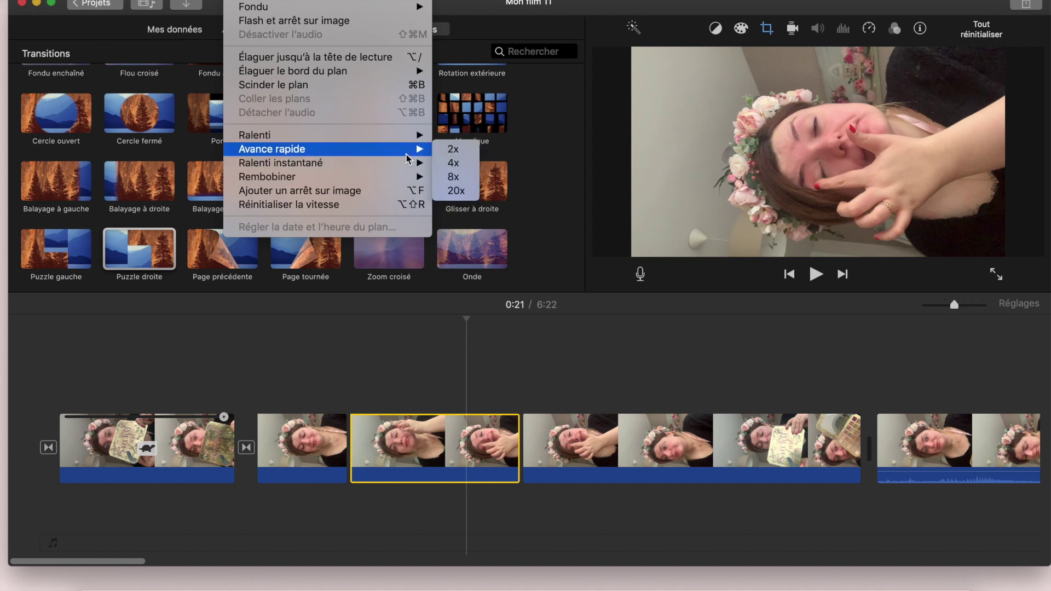
left_click(450, 153)
left_click(328, 375)
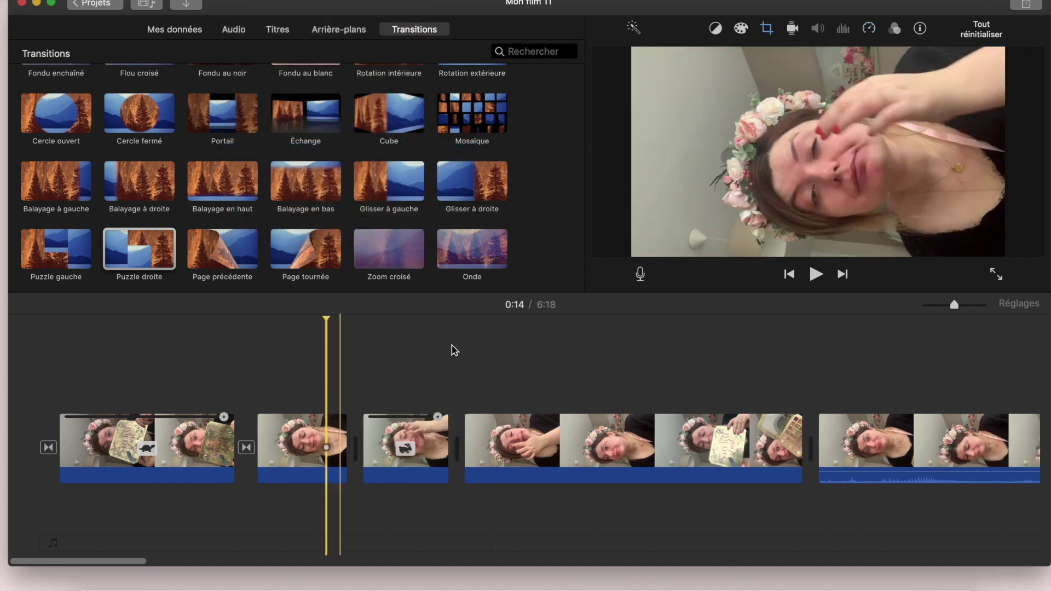
left_click(813, 284)
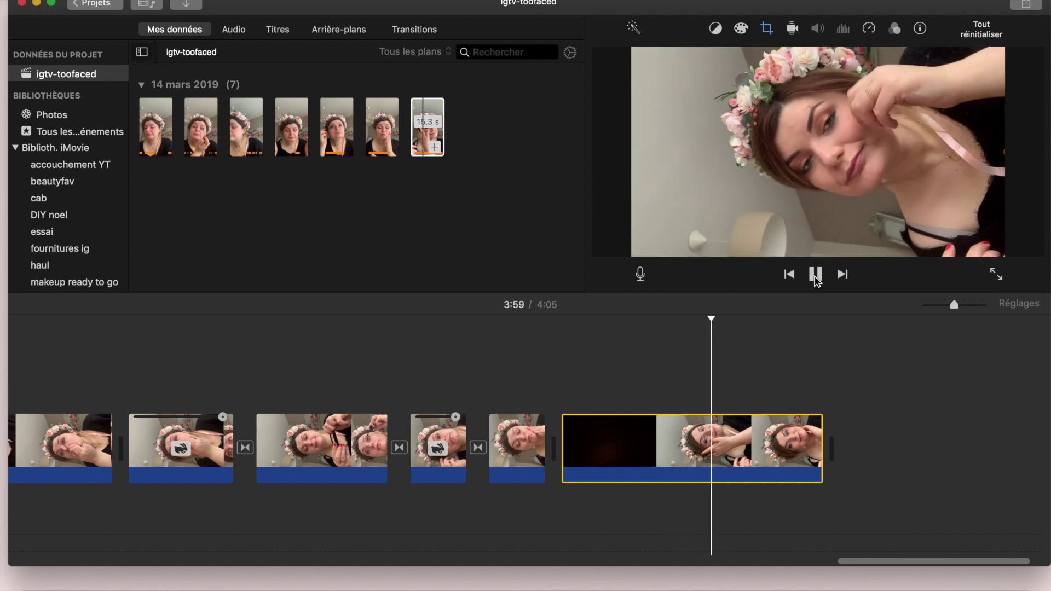
Step: Split the last clip of igtv-toofaced at about 4:00 and add transitions before and after its final segment
left_click(690, 385)
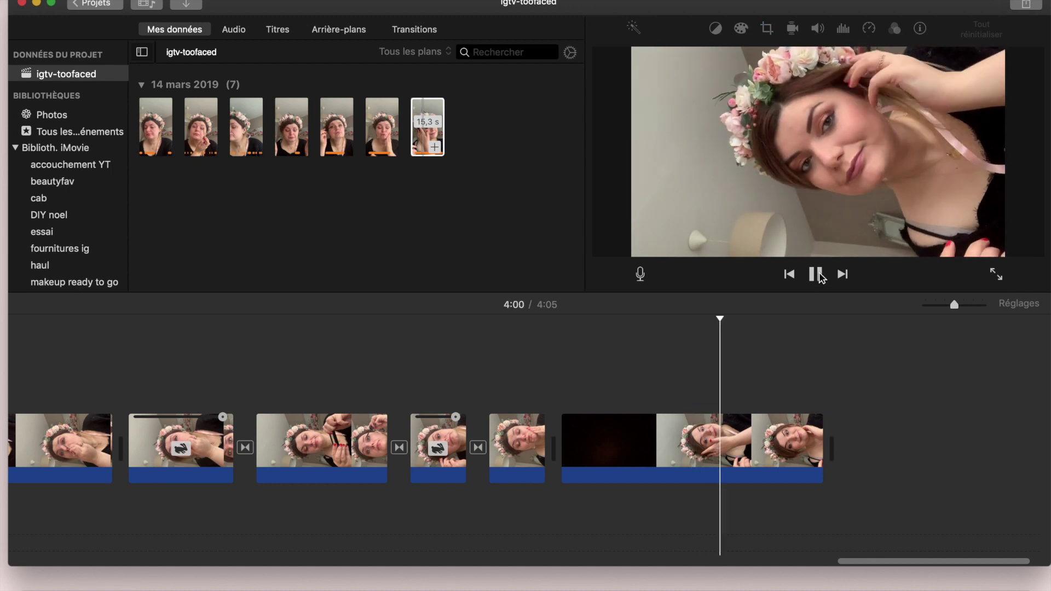
right_click(728, 453)
left_click(738, 444)
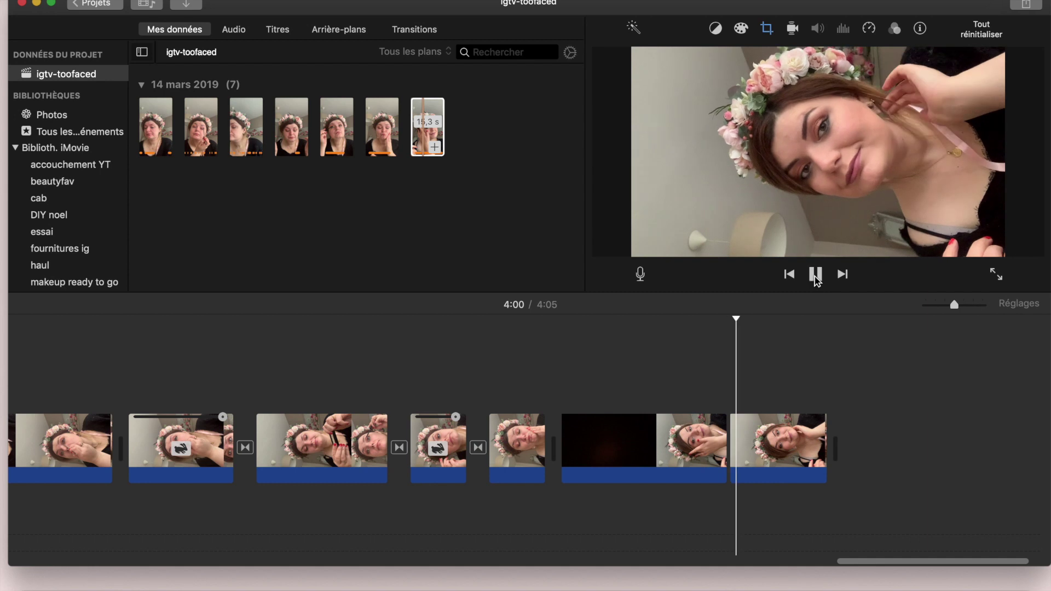
left_click(815, 274)
key("super+t")
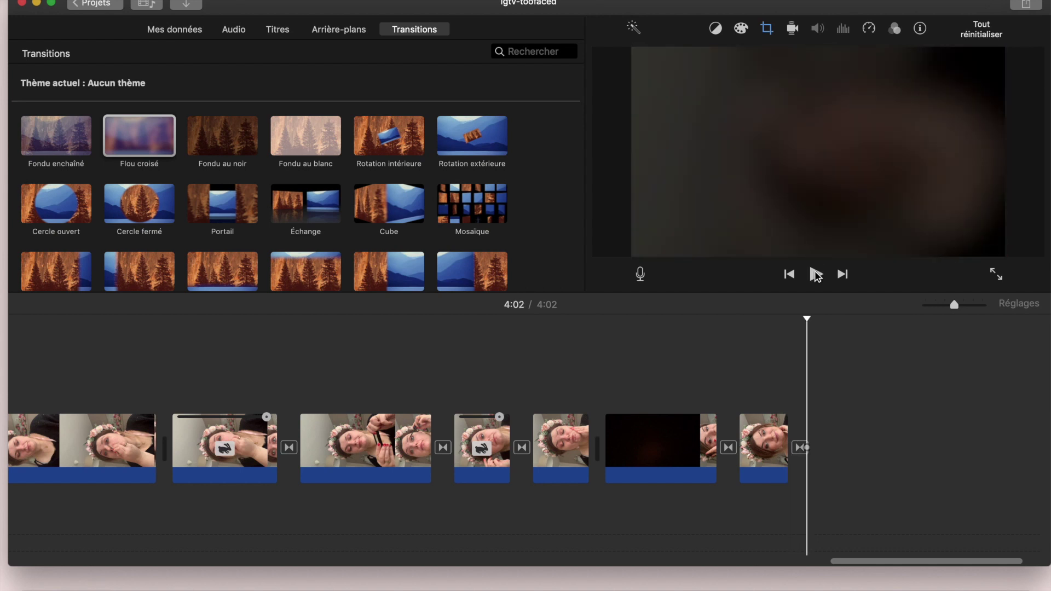
scroll(542, 353, "left", 15)
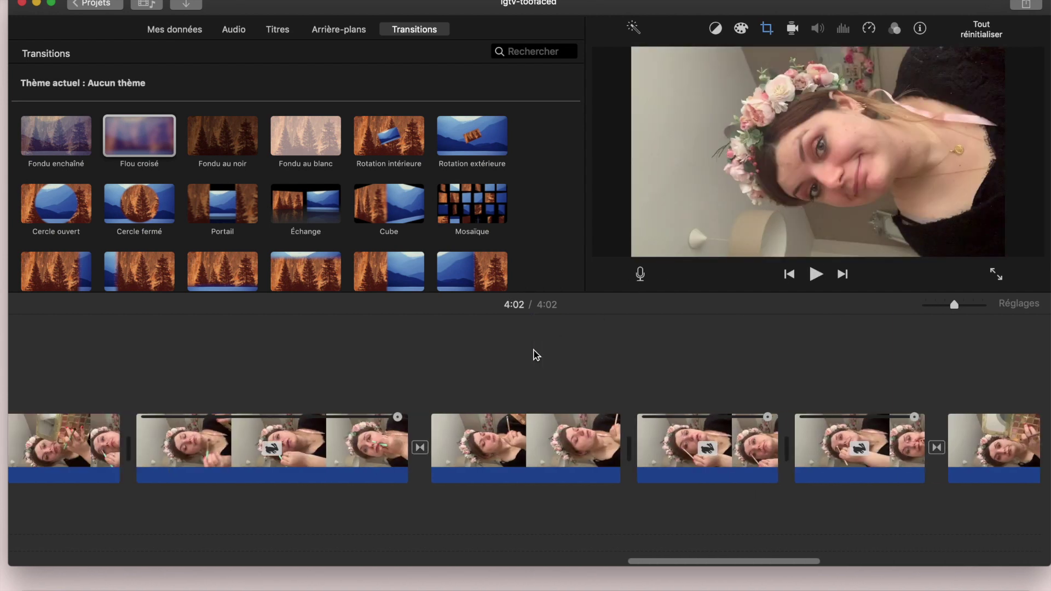
scroll(537, 354, "left", 10)
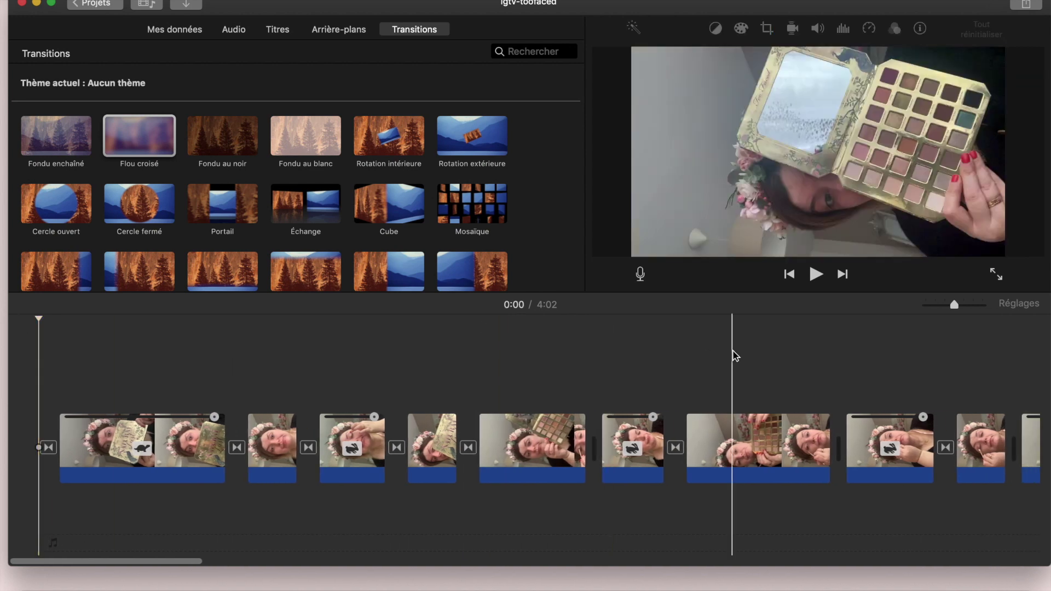
scroll(799, 356, "right", 8)
scroll(801, 355, "right", 10)
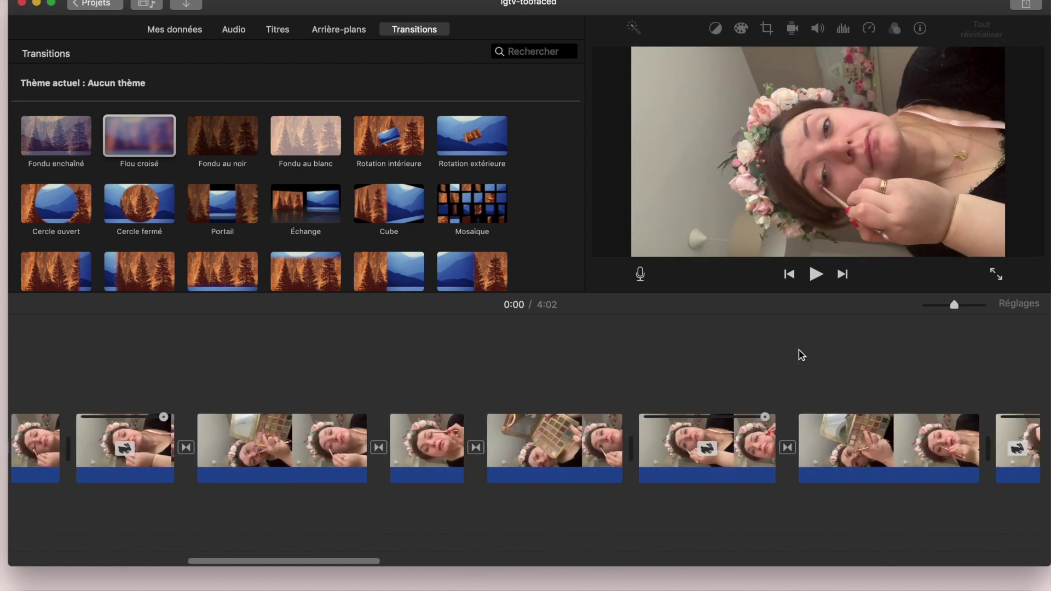
scroll(835, 378, "right", 8)
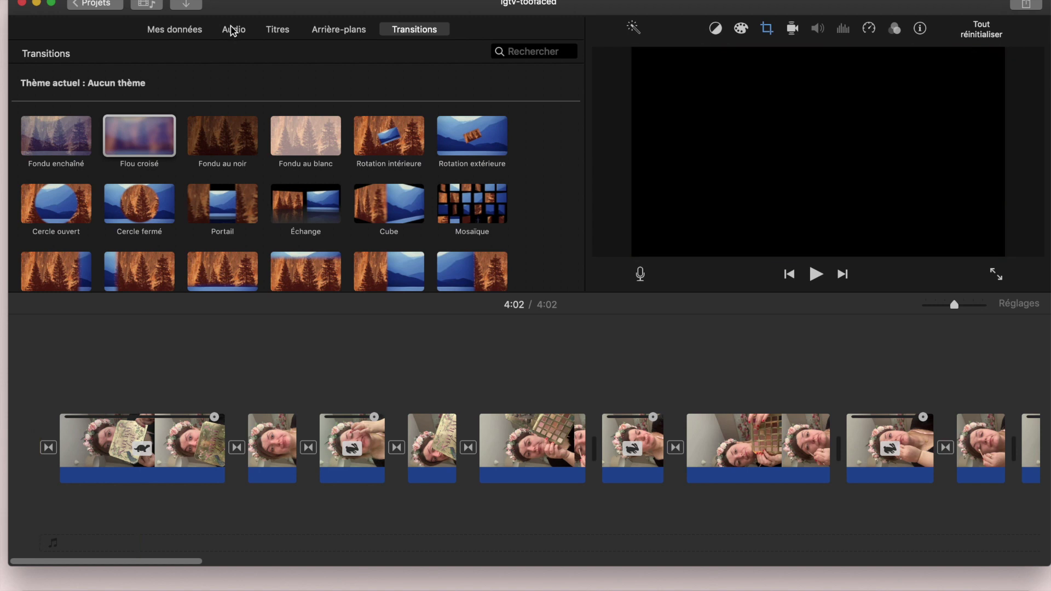
Step: Open the iTunes music library and preview A Beautiful Day, Dreams and Epic Cinematic Score
left_click(233, 30)
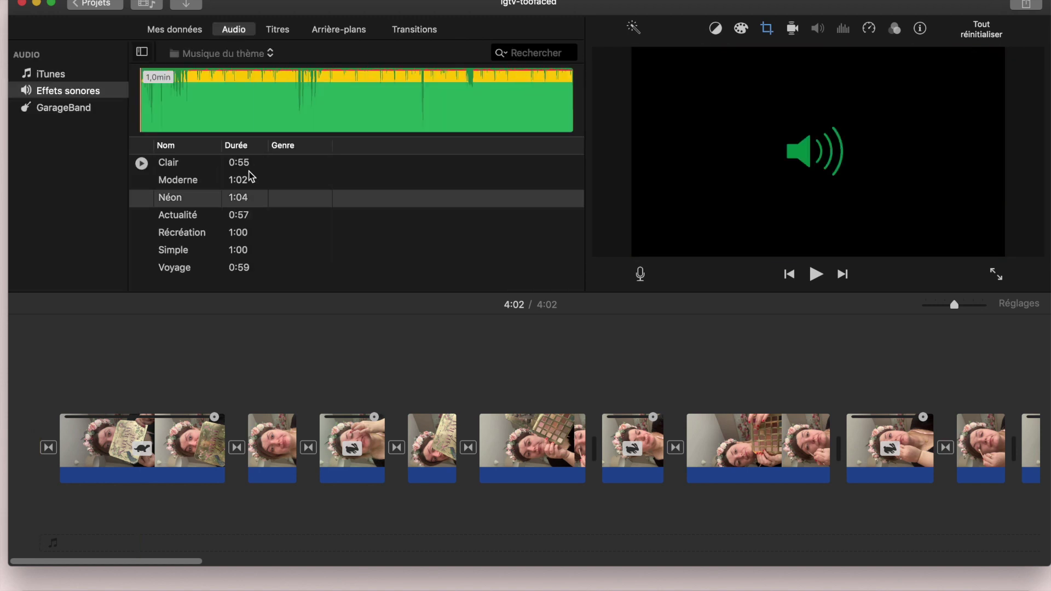
left_click(78, 76)
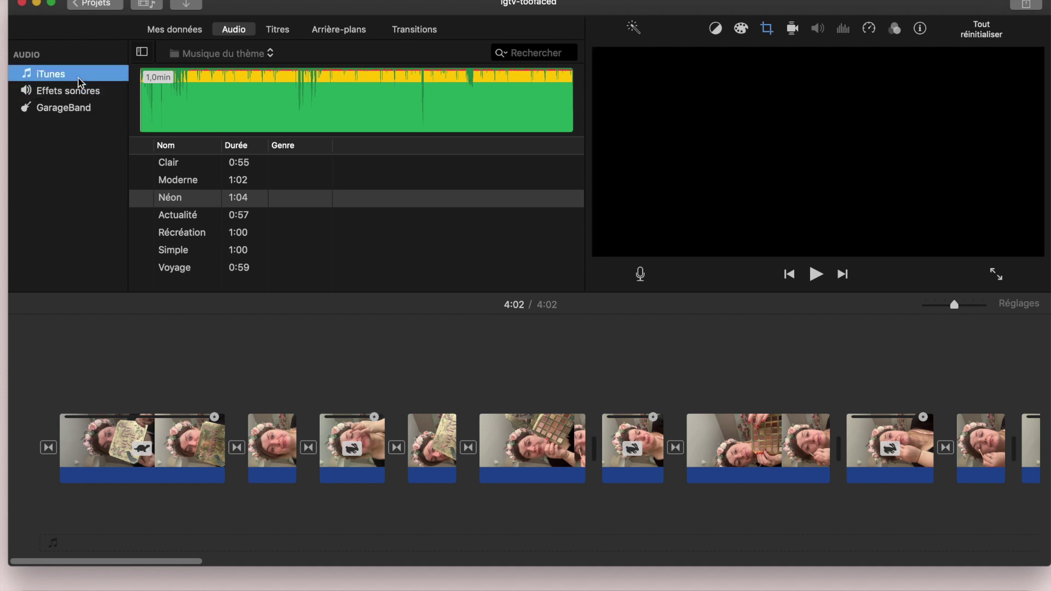
scroll(182, 235, "up", 2)
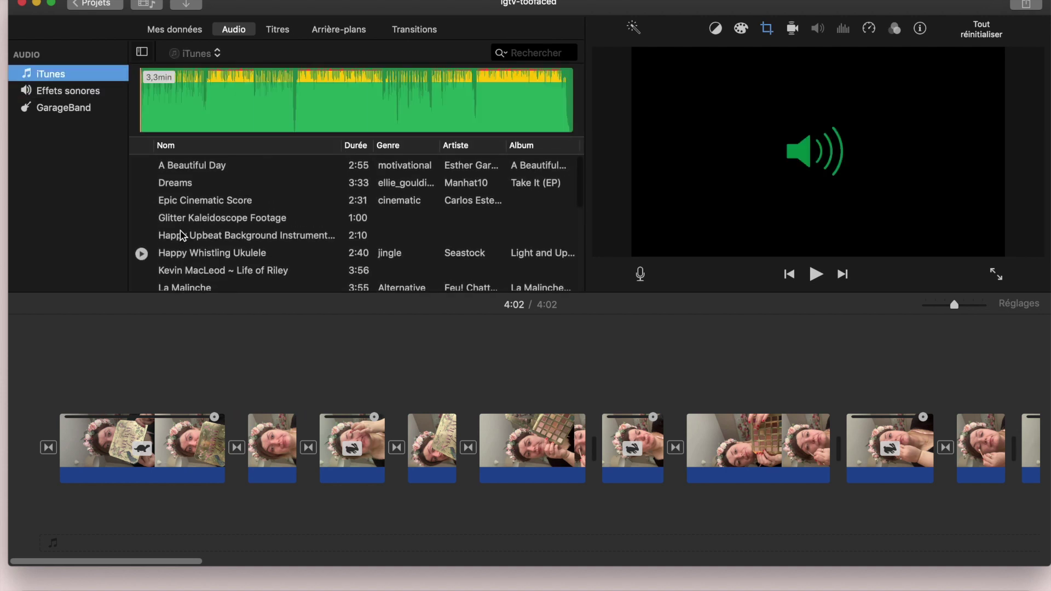
left_click(142, 164)
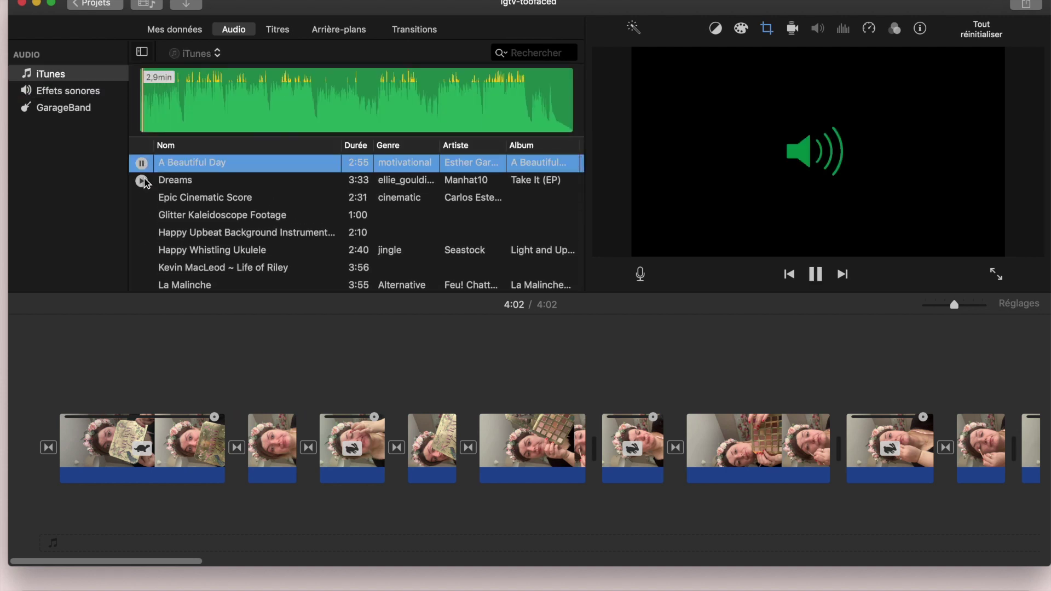
left_click(142, 180)
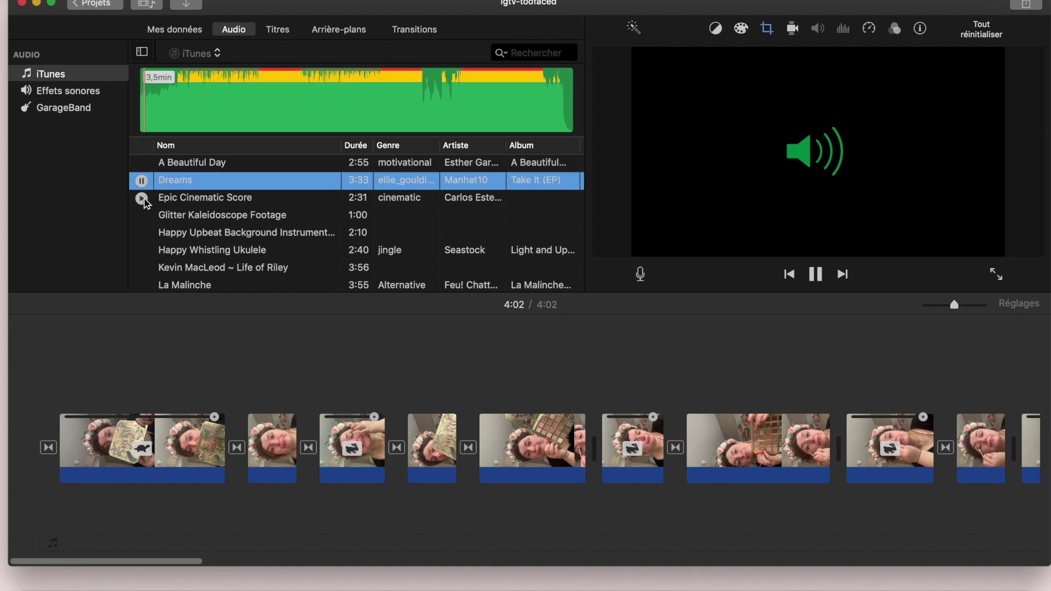
left_click(141, 198)
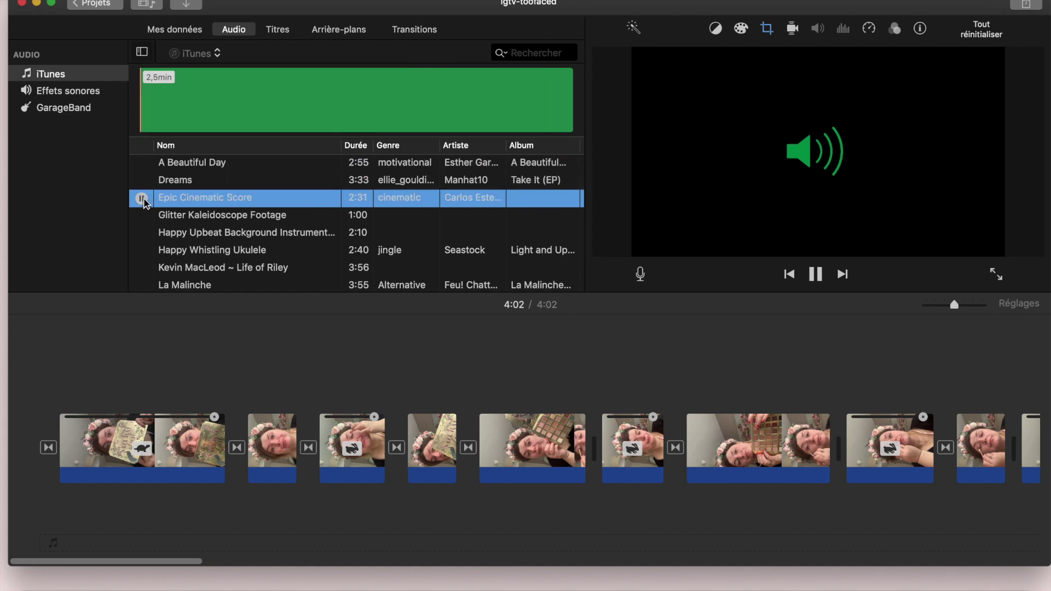
Step: Preview more iTunes tracks, from Happy Upbeat Background through Life of Riley and La Malinche to Orchestral Jingle Bells
left_click(141, 233)
scroll(142, 244, "down", 1)
left_click(141, 230)
left_click(142, 248)
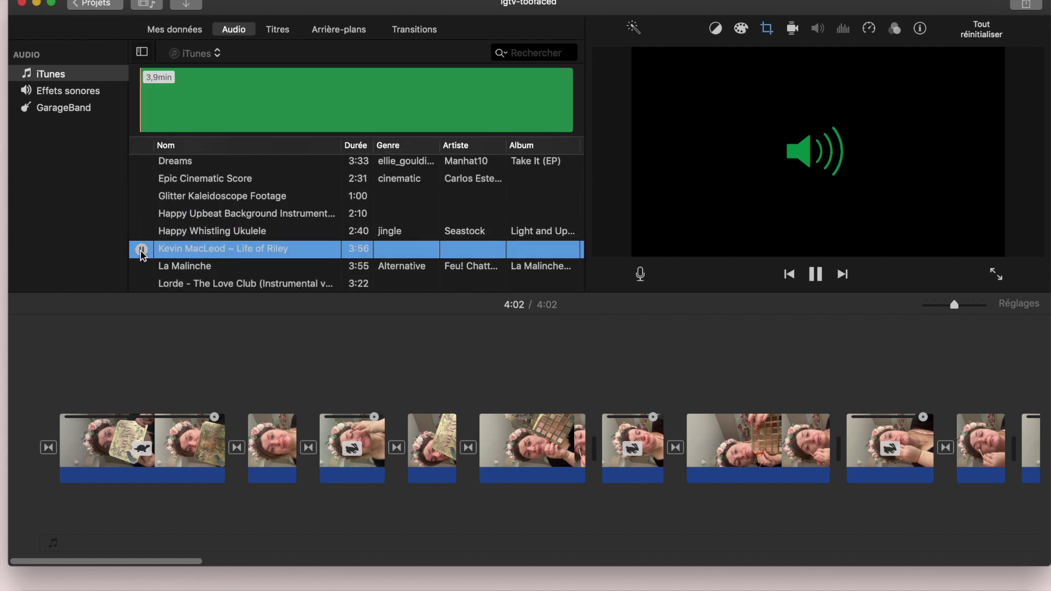
scroll(142, 254, "down", 2)
left_click(141, 235)
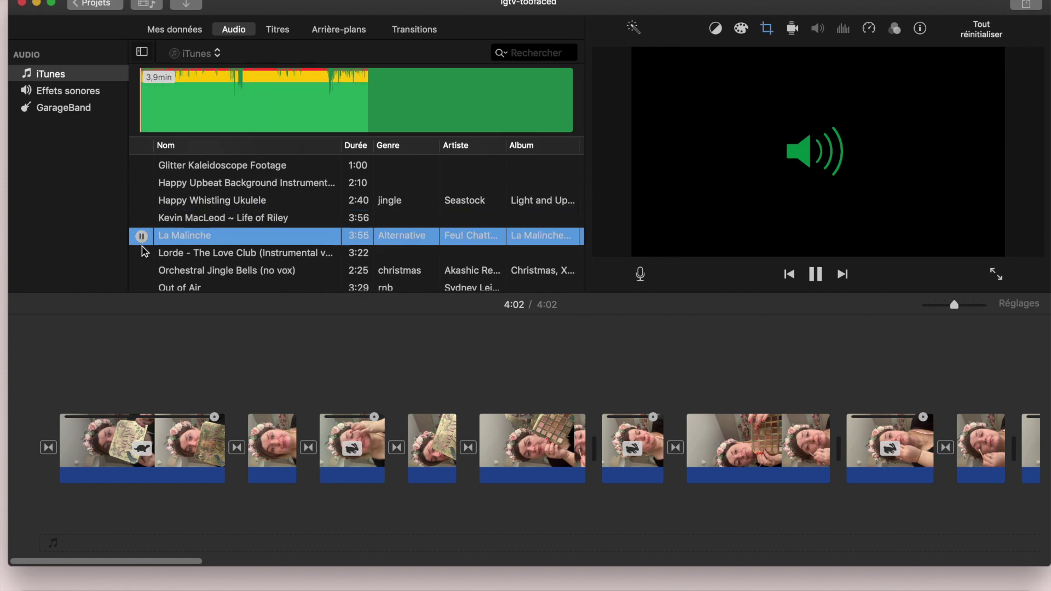
left_click(143, 255)
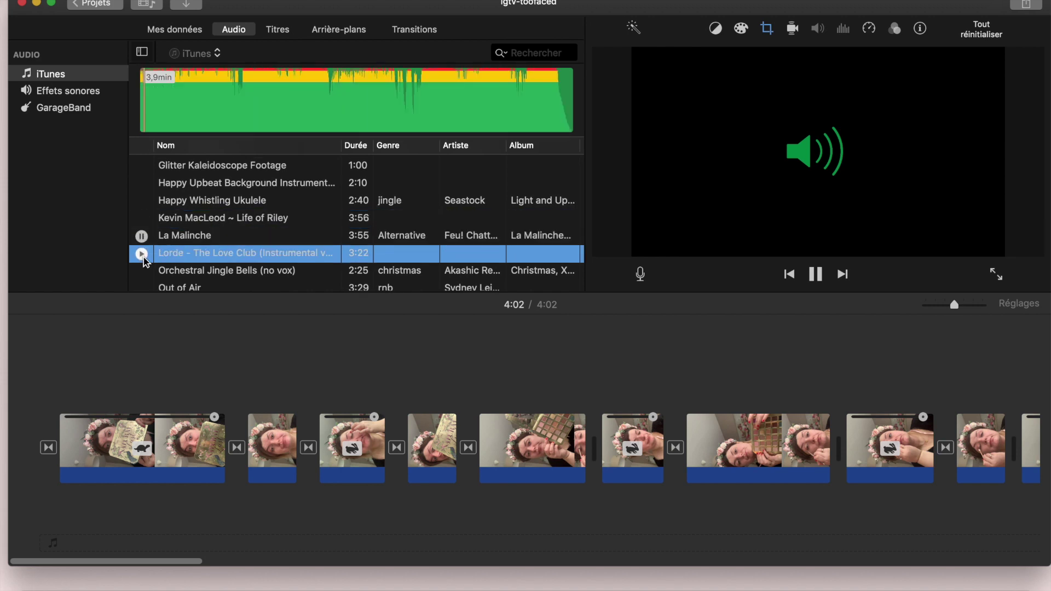
scroll(144, 261, "down", 2)
left_click(141, 237)
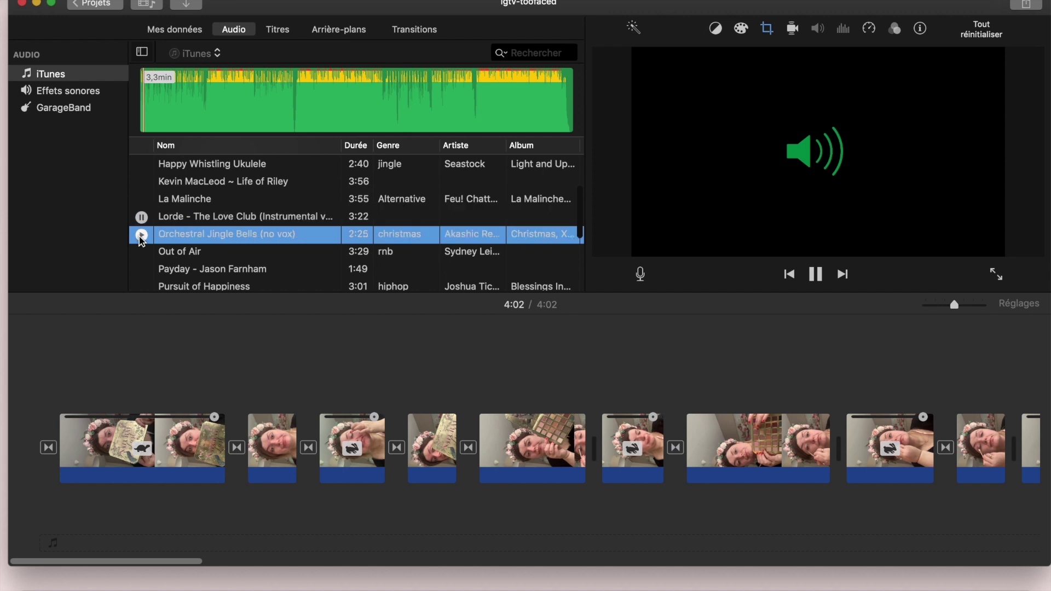
scroll(144, 256, "down", 1)
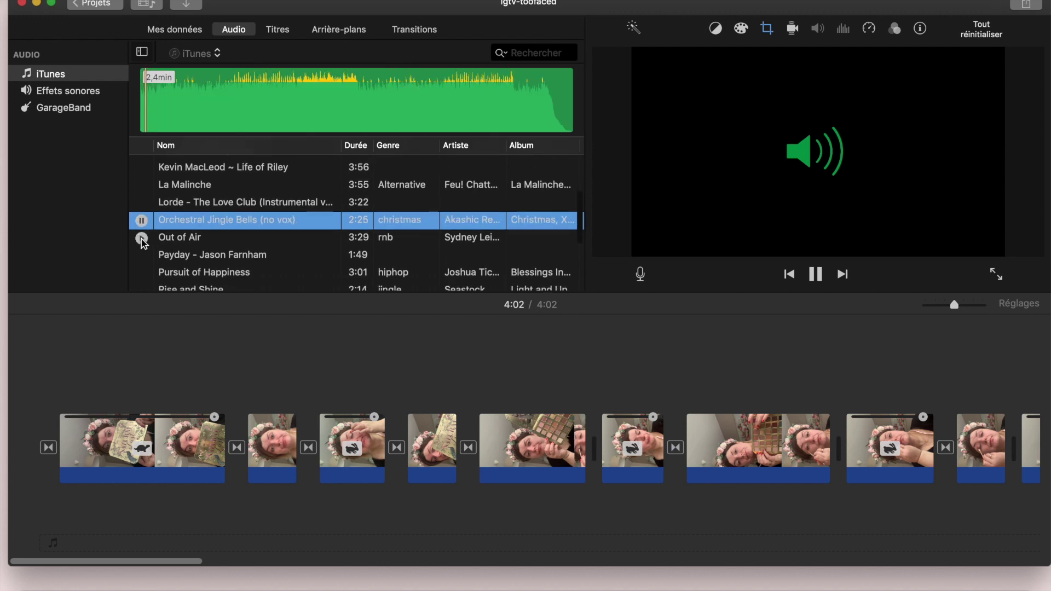
Step: Preview Out of Air, add it under the video, align it with the movie's start and lower its volume
left_click(141, 238)
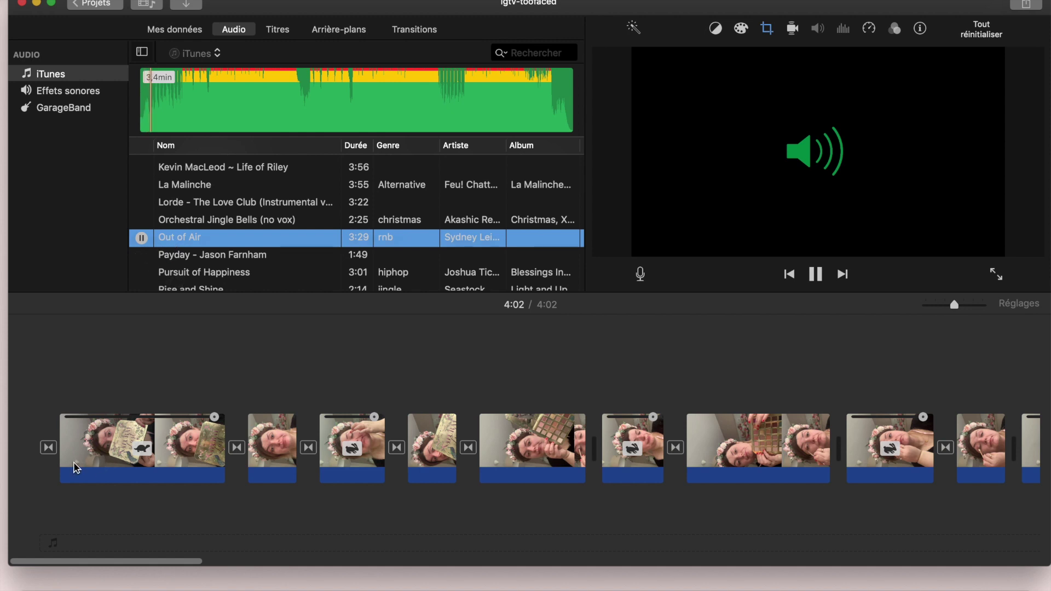
key("q")
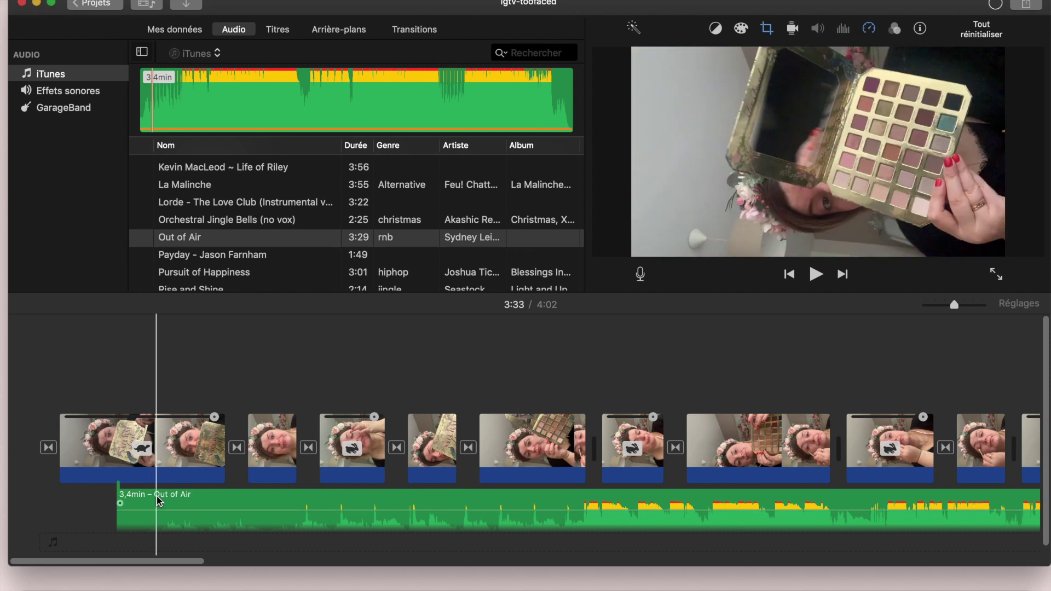
left_click_drag(158, 495, 101, 509)
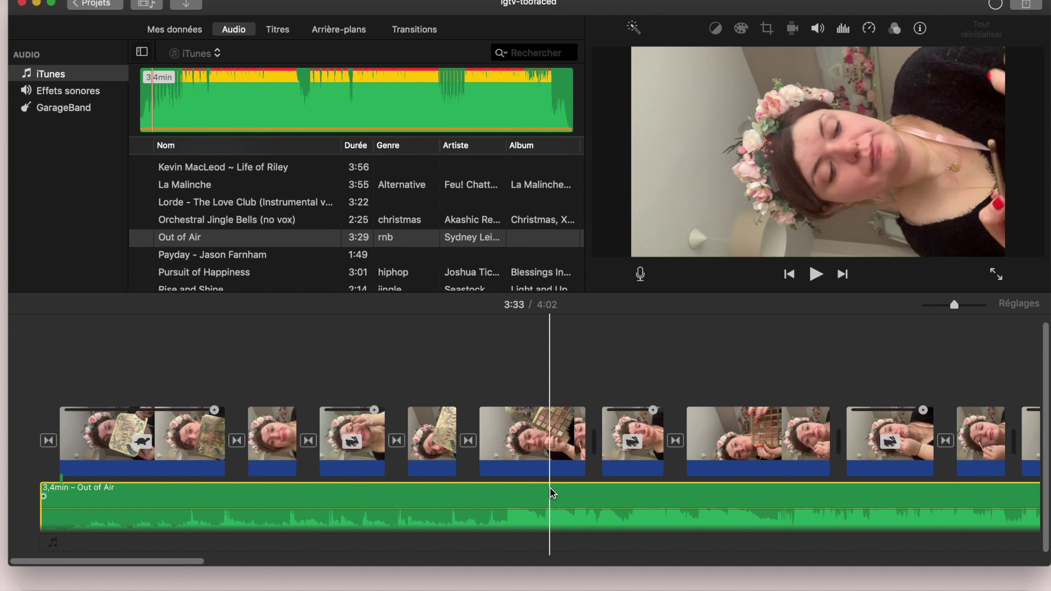
Step: Add Out of Air a second time where the first music clip ends, moving it so the two overlap
scroll(551, 493, "right", 10)
scroll(552, 494, "right", 20)
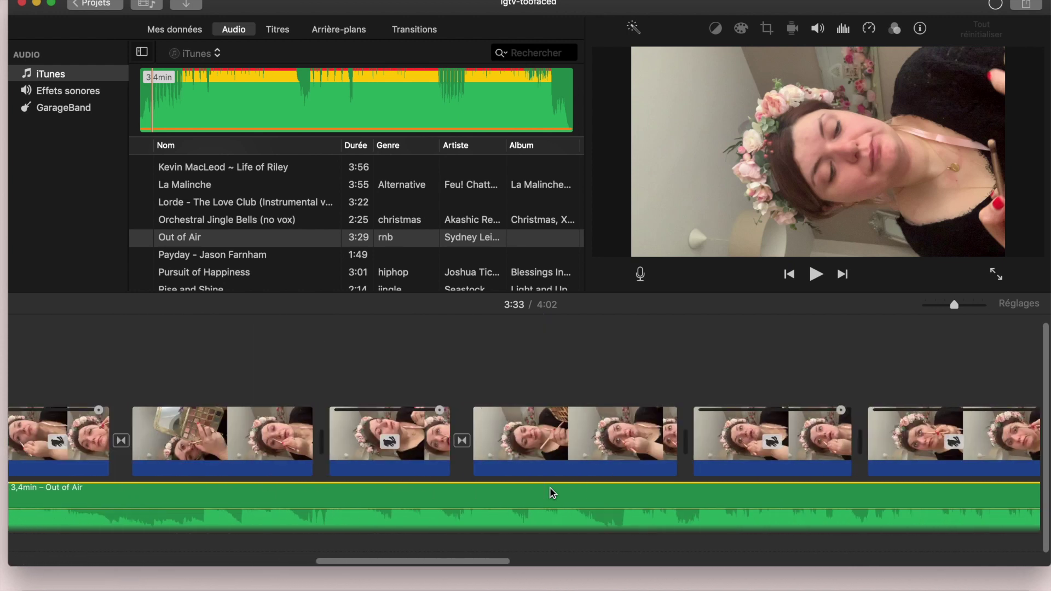
scroll(552, 494, "right", 20)
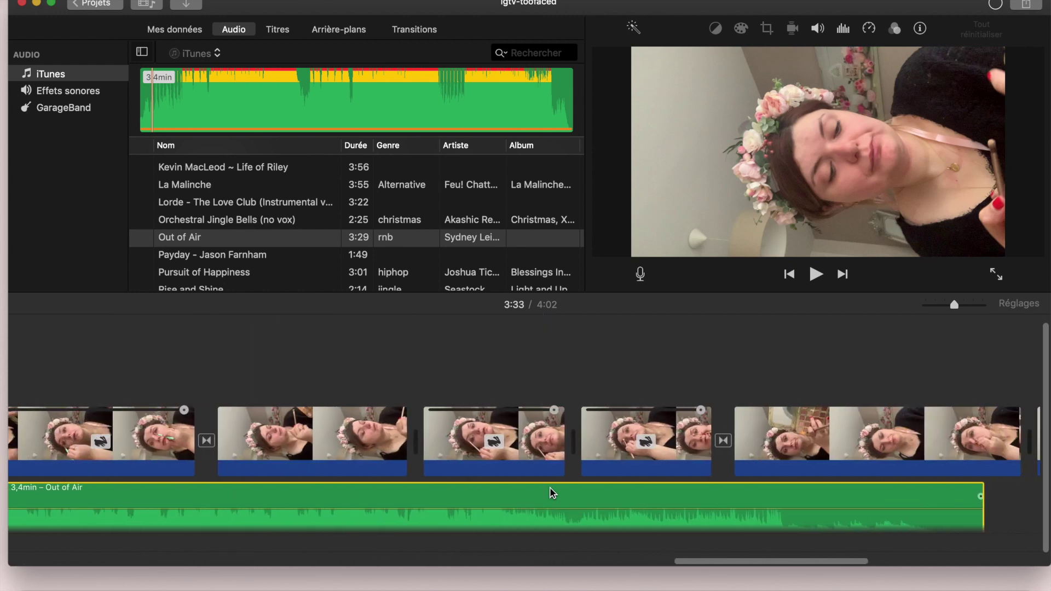
scroll(551, 494, "right", 3)
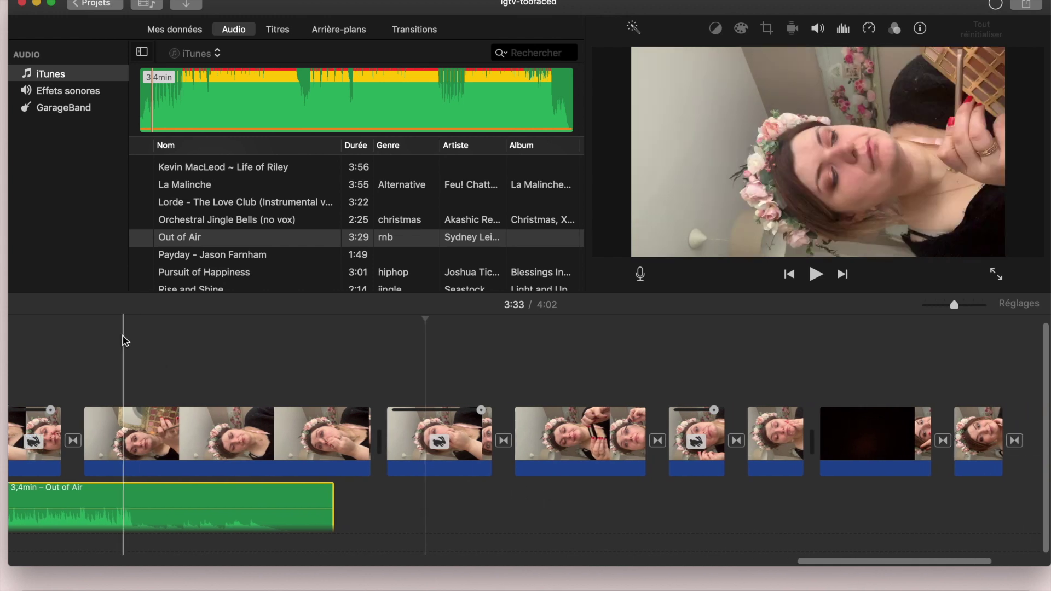
left_click(164, 241)
left_click_drag(374, 469, 346, 514)
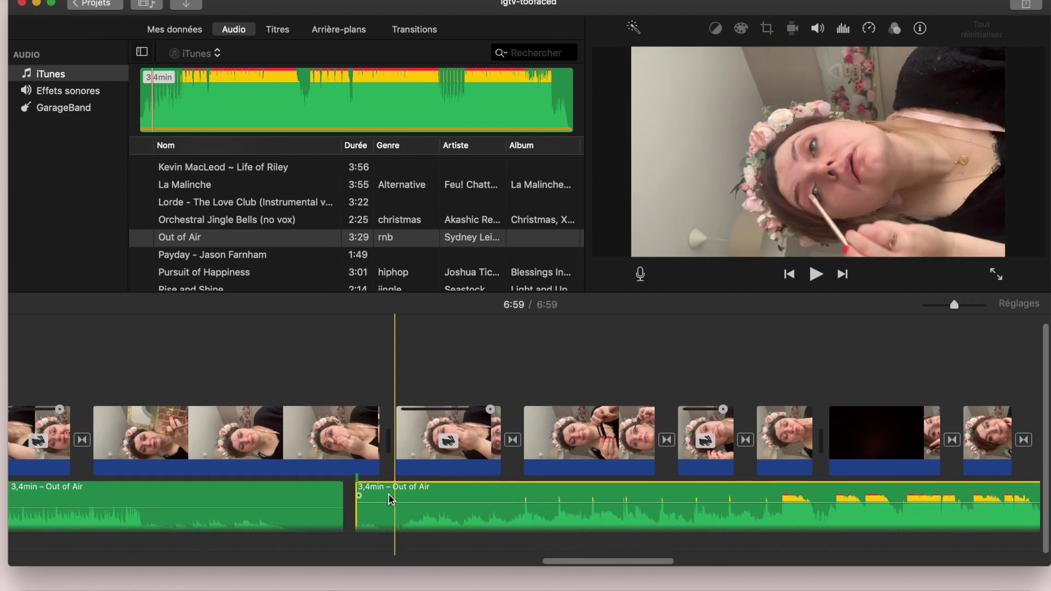
left_click_drag(392, 496, 352, 511)
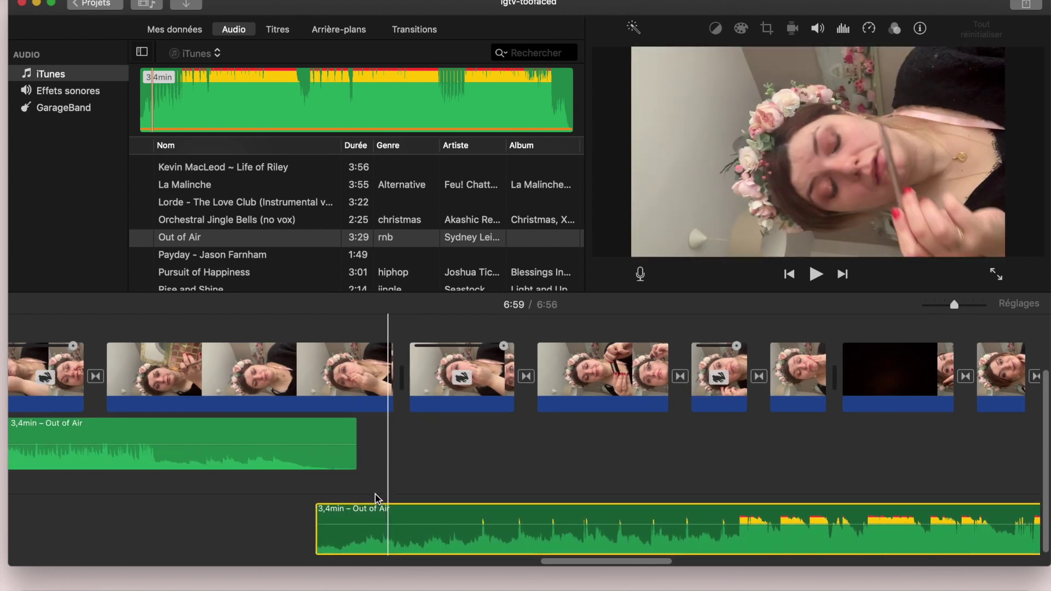
Step: Play the overlap between the two music clips and shift the second one slightly earlier
left_click(271, 517)
left_click(815, 274)
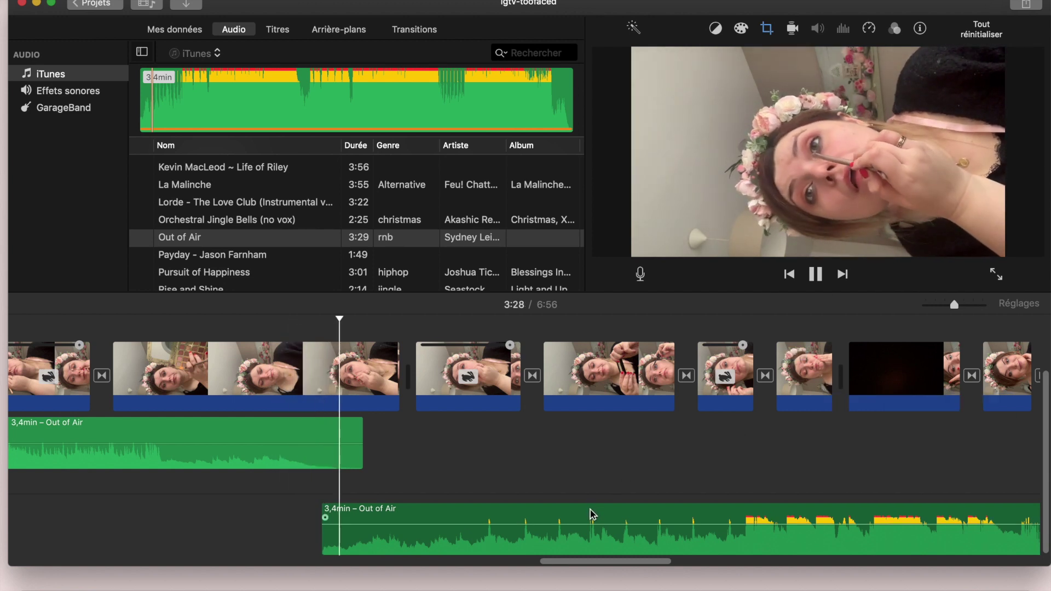
left_click_drag(591, 513, 558, 513)
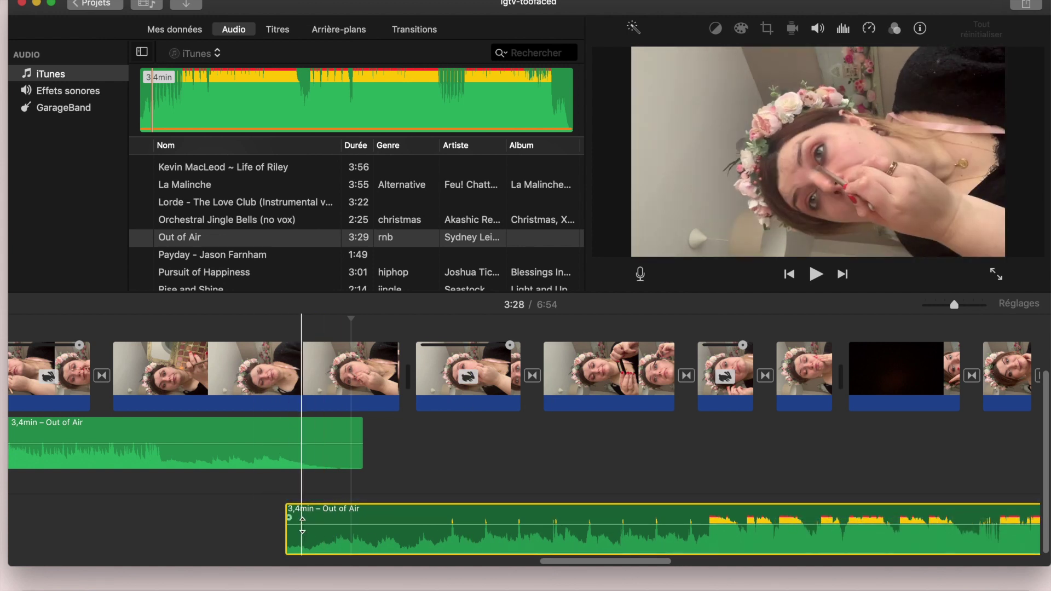
Step: Lower the second music clip's volume and play the passage from one music clip to the other
left_click_drag(303, 524, 303, 525)
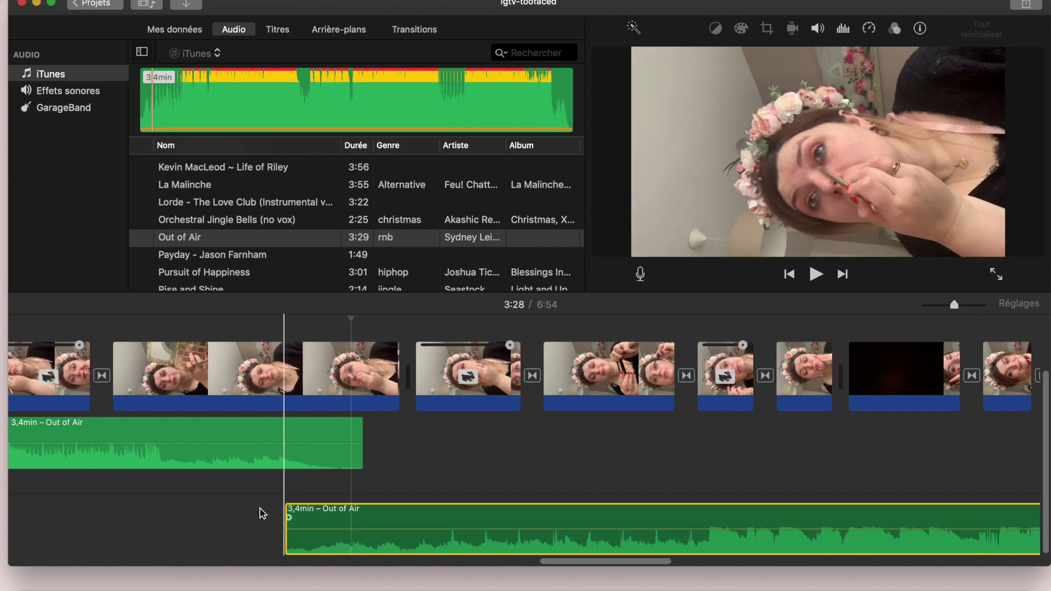
left_click(250, 505)
left_click(816, 275)
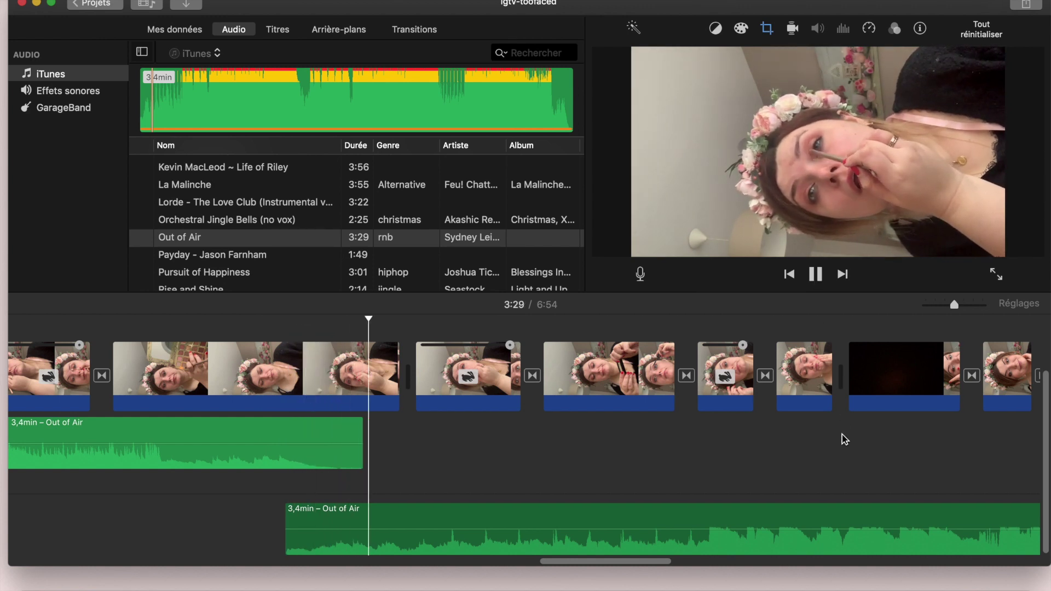
Step: Split the second music clip with Scinder le plan where the video ends and delete the excess music
left_click(813, 527)
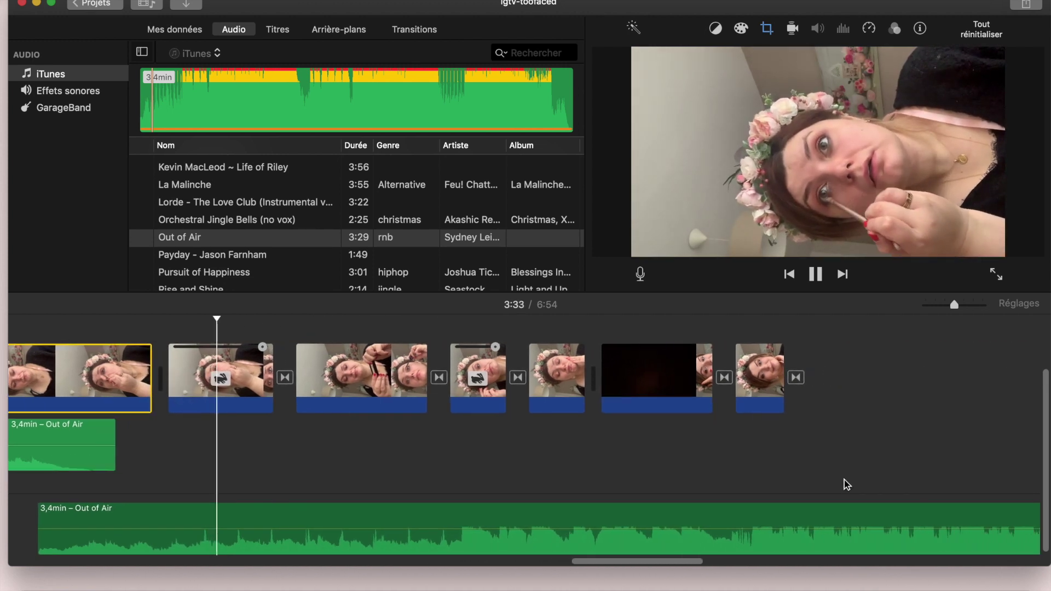
left_click(759, 519)
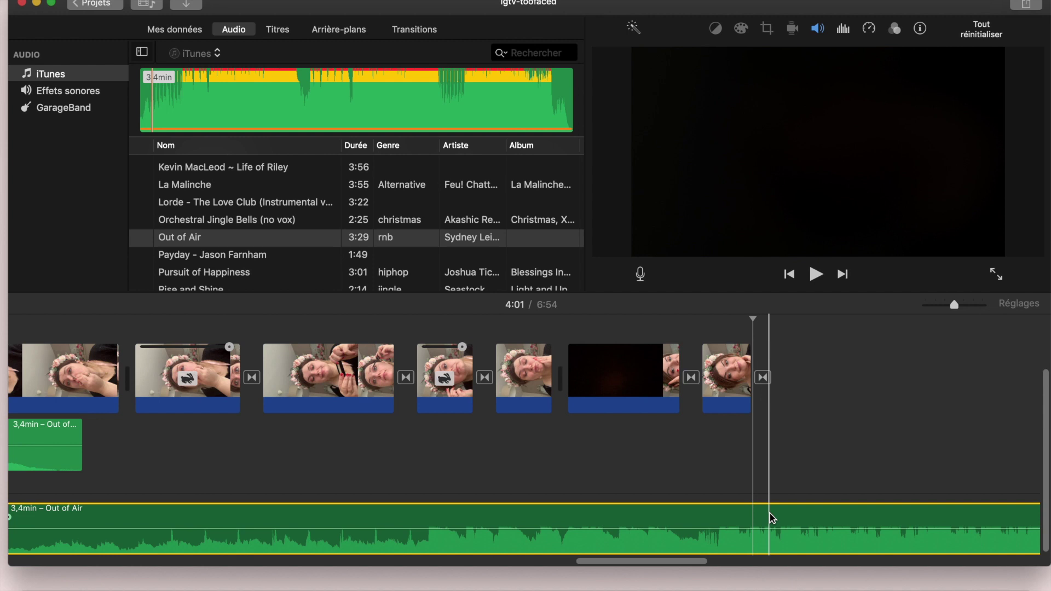
right_click(771, 518)
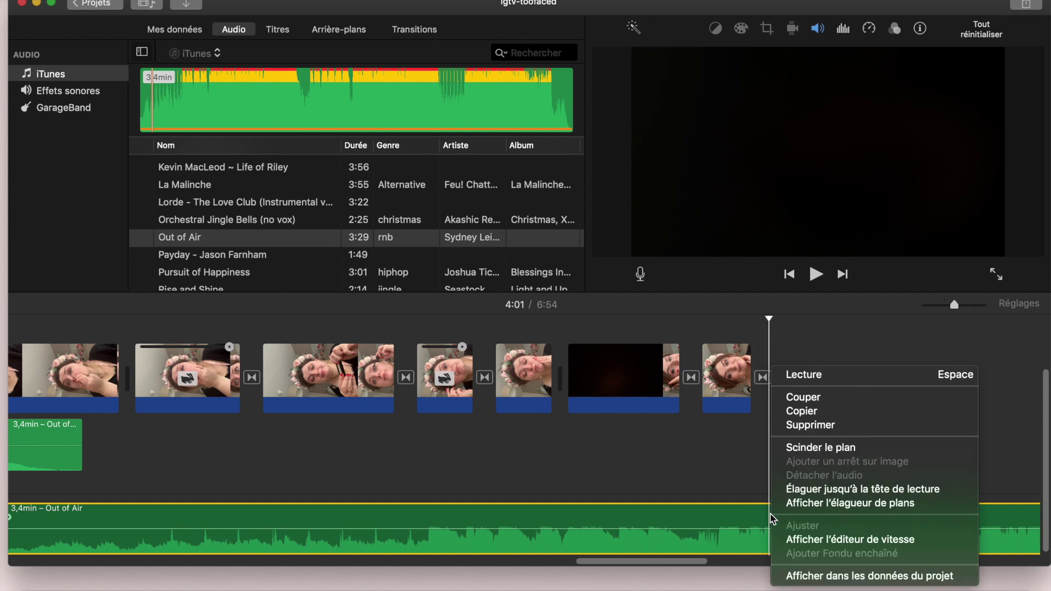
left_click(795, 447)
right_click(803, 513)
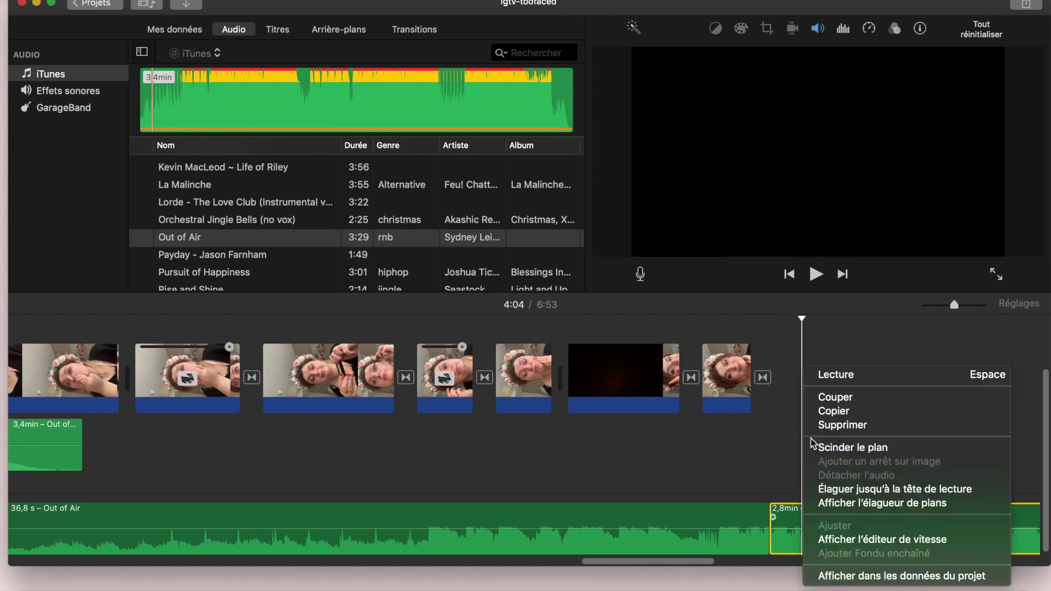
left_click(832, 426)
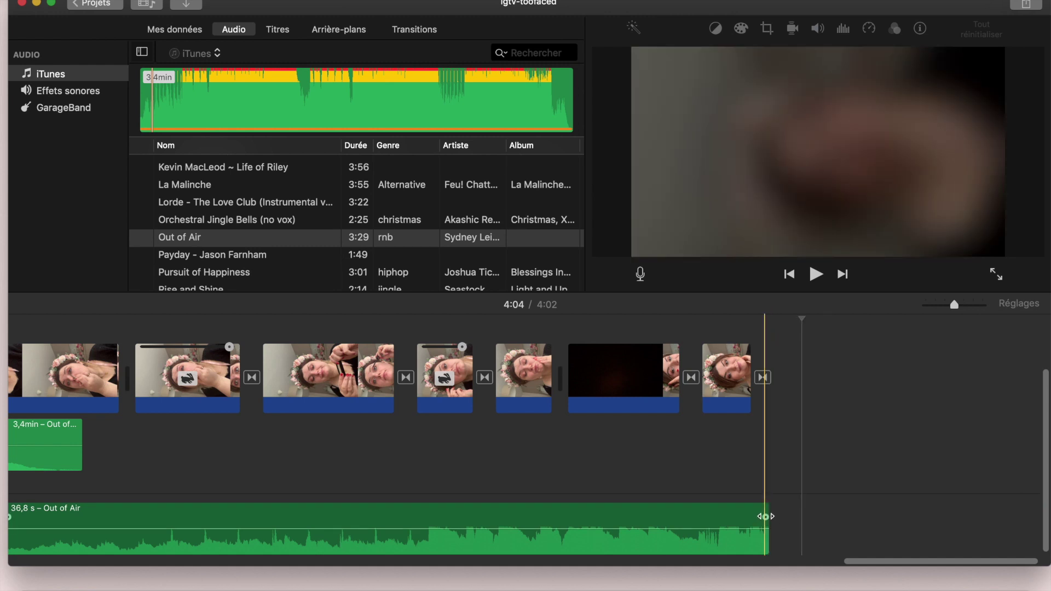
Step: Give the second music clip a gradual fade-out at its end and play the movie from 3:49
left_click(766, 532)
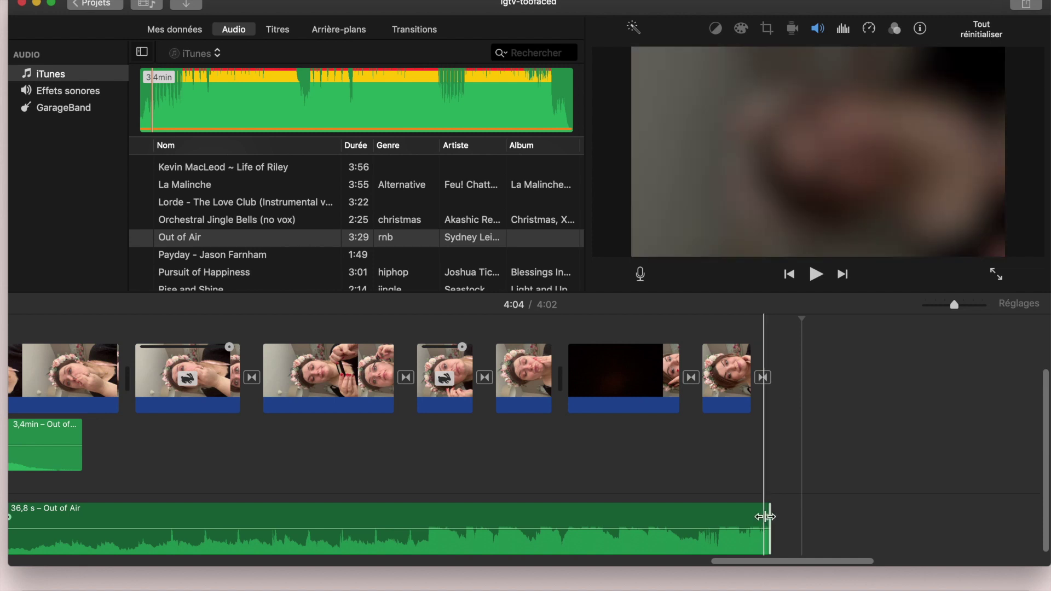
left_click_drag(765, 517, 664, 516)
left_click(503, 483)
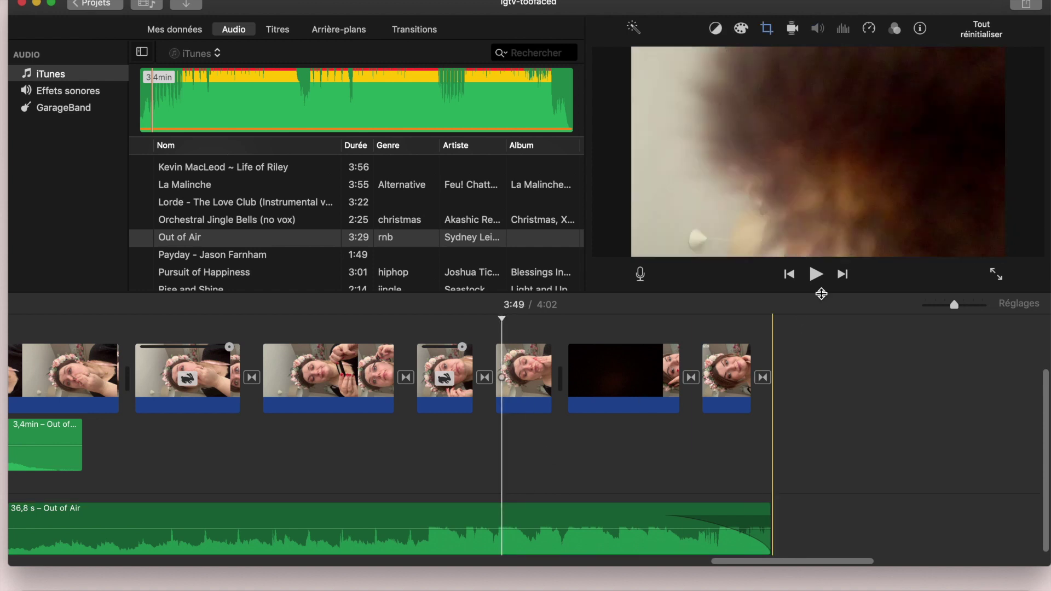
left_click(816, 275)
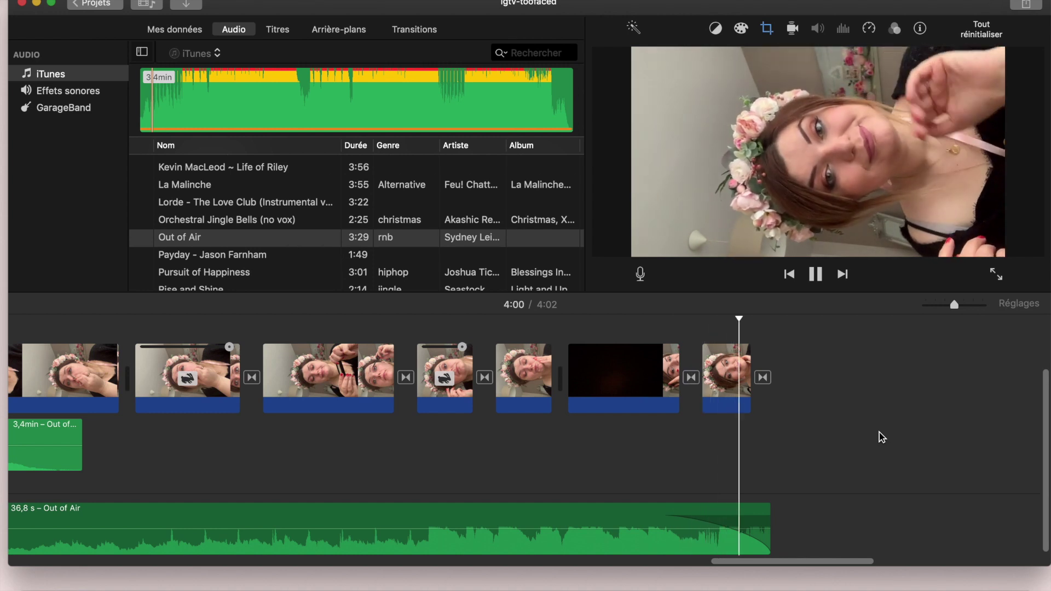
scroll(881, 436, "left", 10)
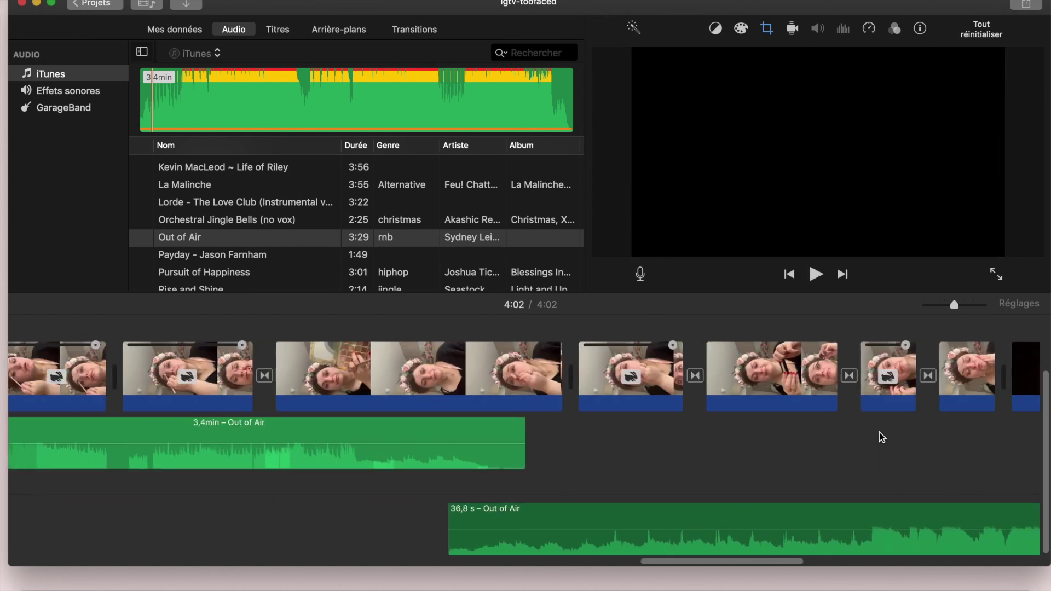
scroll(881, 437, "left", 5)
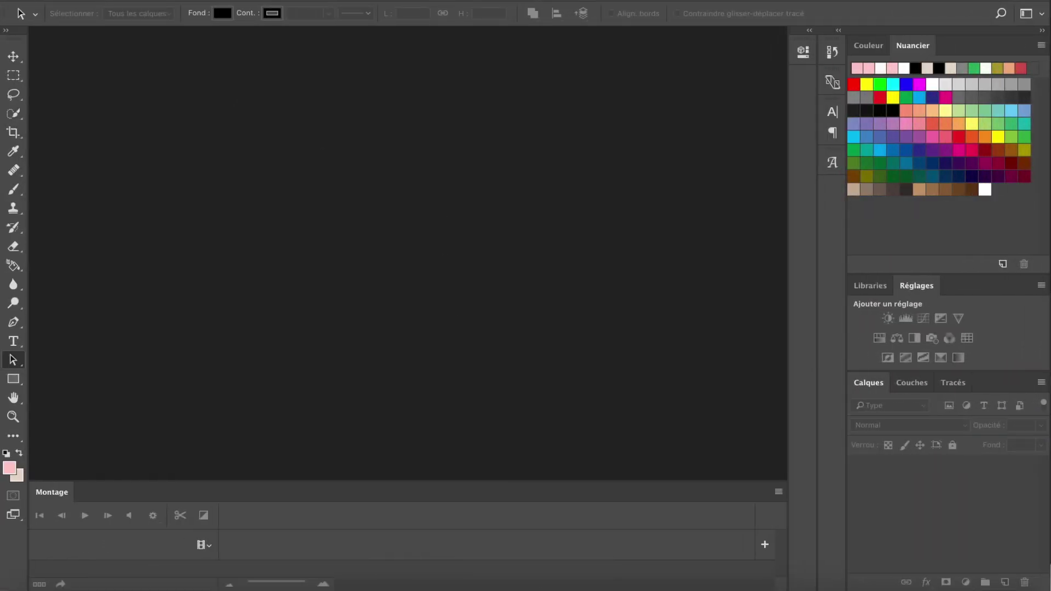
Step: Switch to Photoshop and create a new 1280 x 720 pixel document with a transparent background
left_click(146, 5)
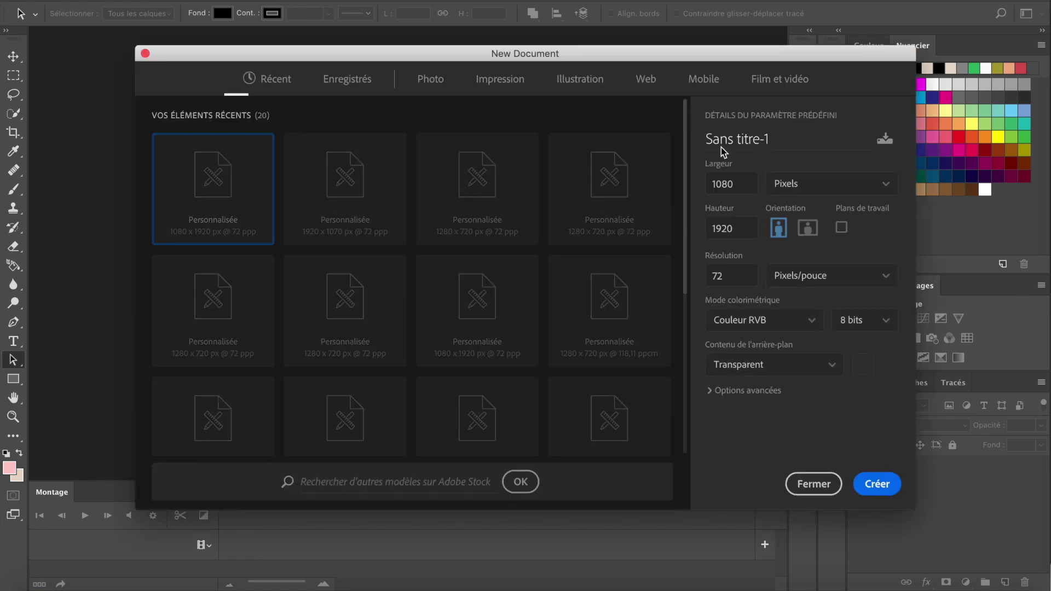
left_click(741, 181)
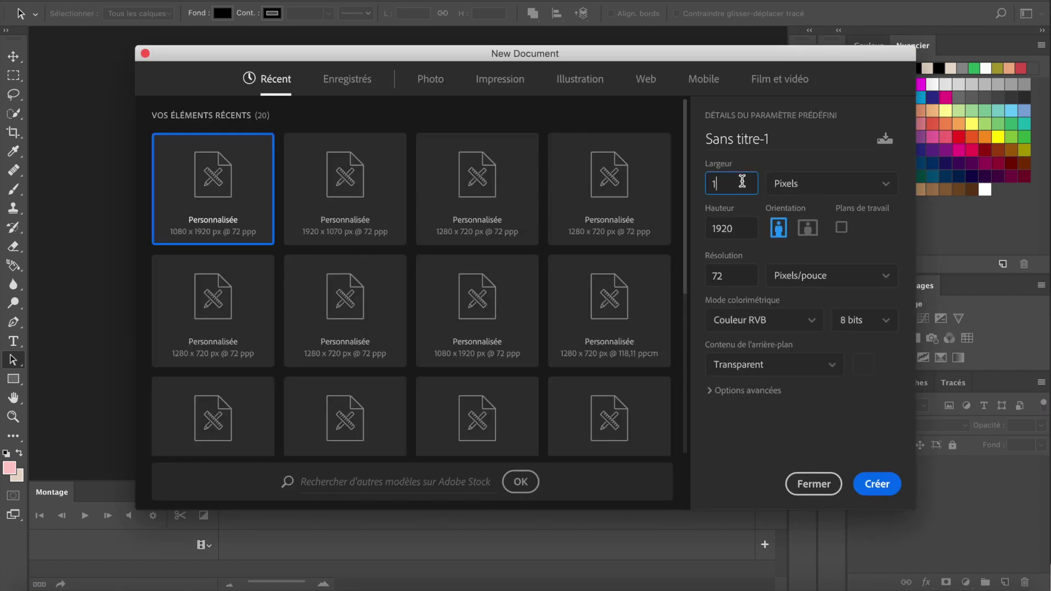
left_click(740, 221)
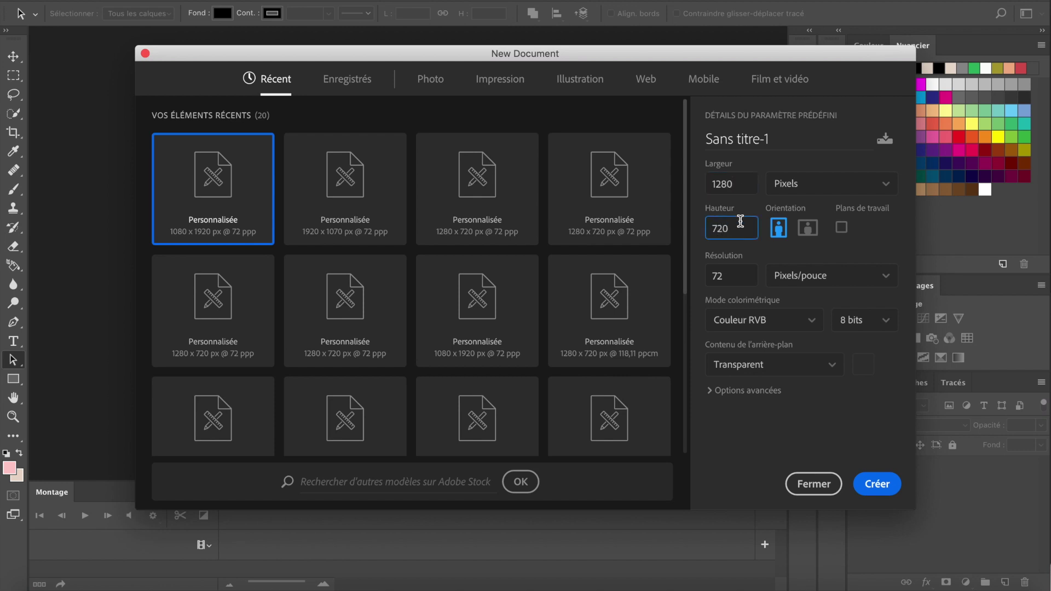
left_click(769, 365)
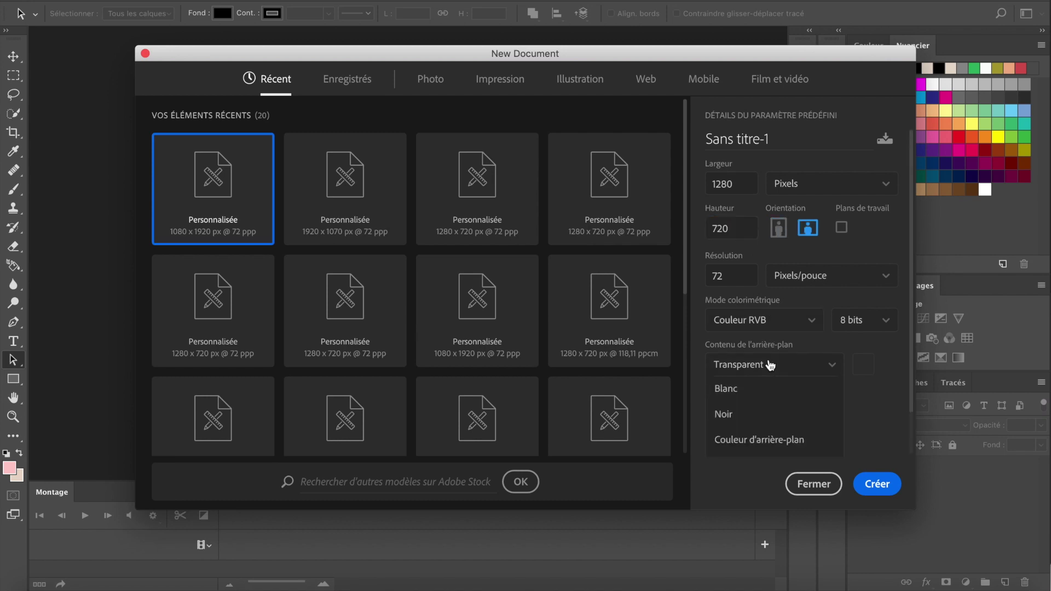
left_click(767, 418)
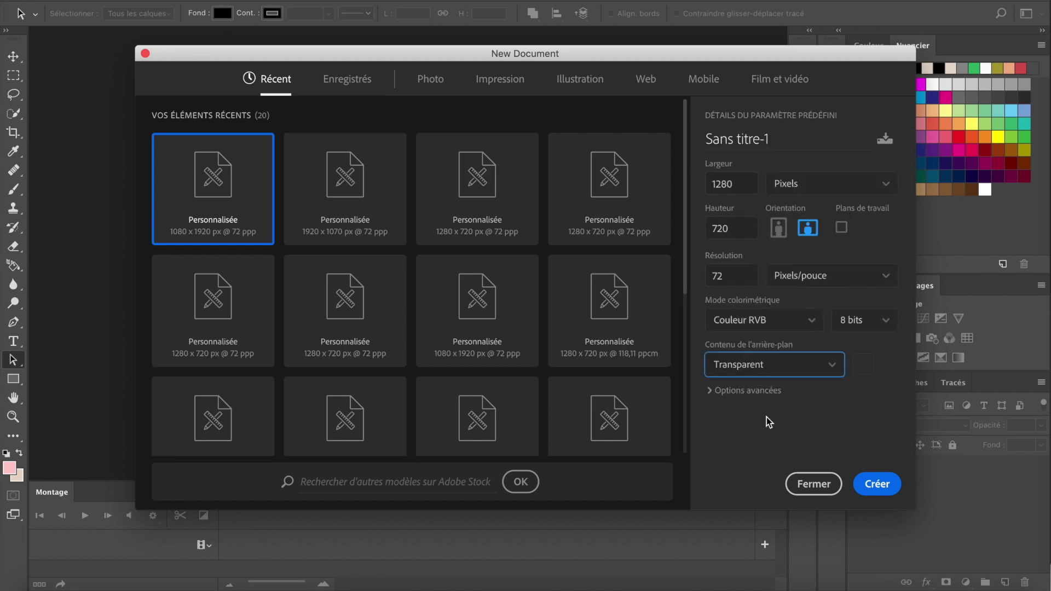
left_click(896, 485)
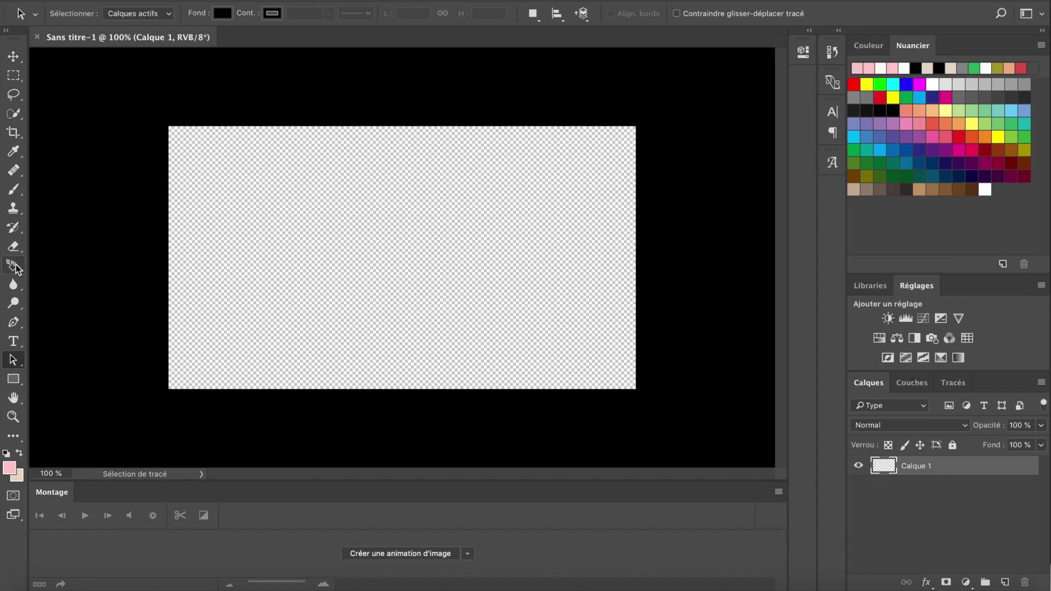
Step: Add the title text "Natural Lust" in the 150 pt Vogue font and place it across the canvas's upper half
left_click(14, 341)
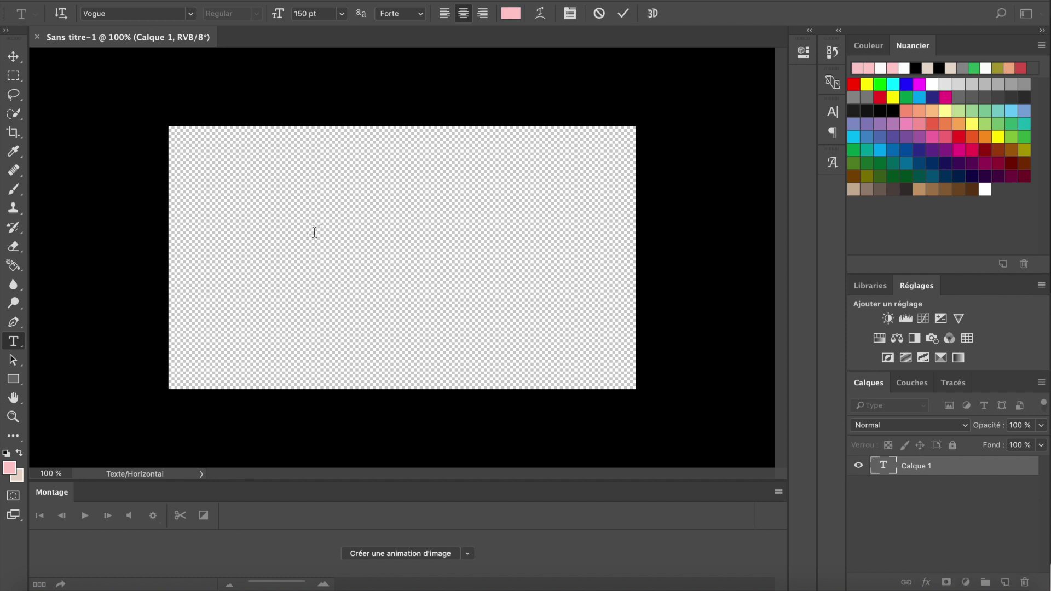
type("MA")
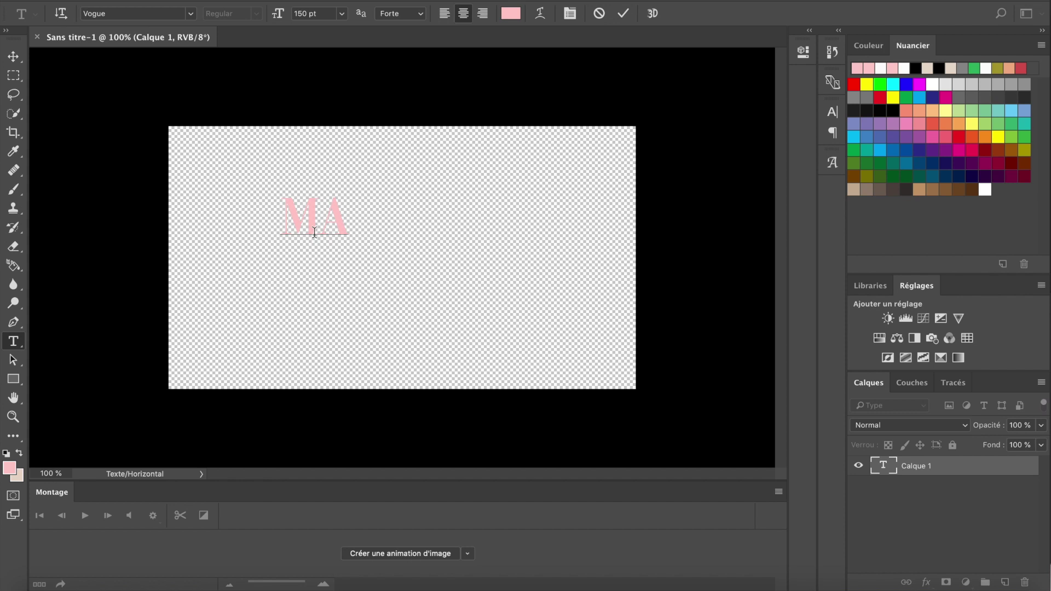
key("BackSpace")
key("BackSpace")
type("NATURAK")
key("BackSpace")
type("L LUST")
triple_click(316, 222)
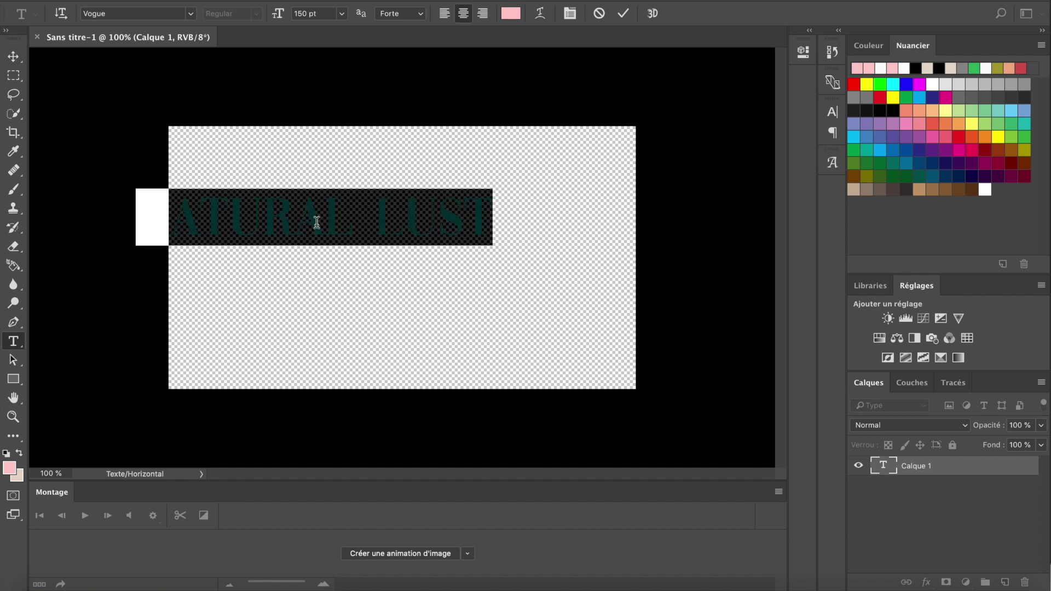
left_click_drag(380, 262, 473, 281)
left_click(474, 282)
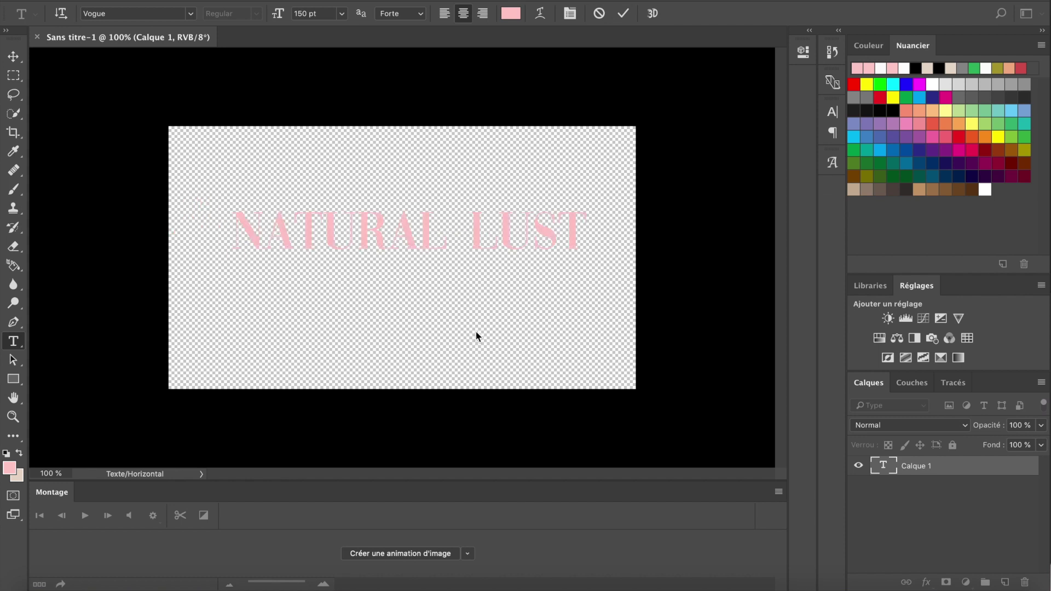
Step: Change the colour of the "Natural Lust" title to white
triple_click(493, 235)
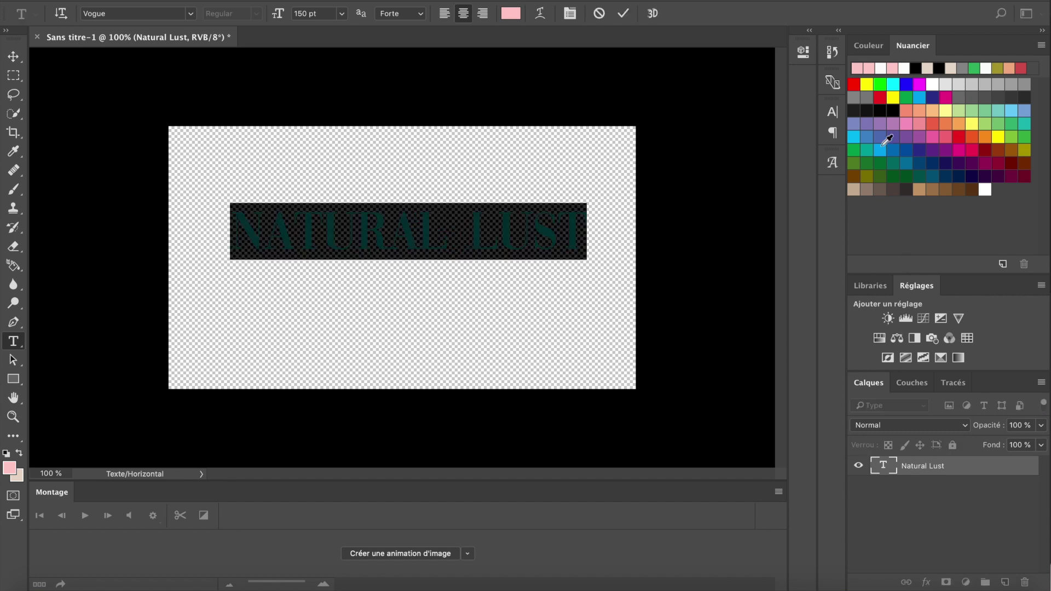
left_click(881, 67)
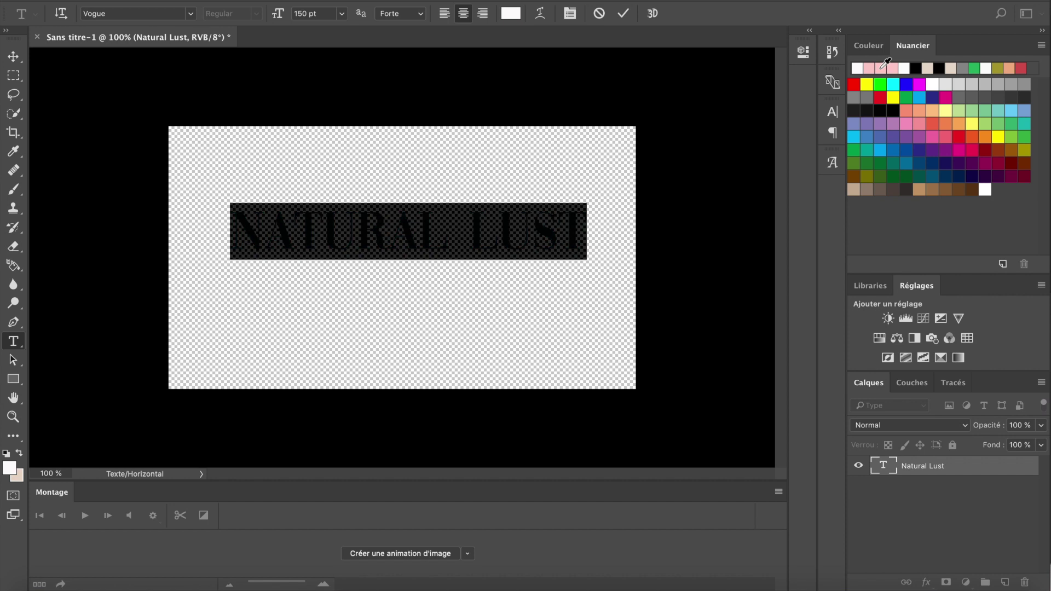
left_click(500, 306)
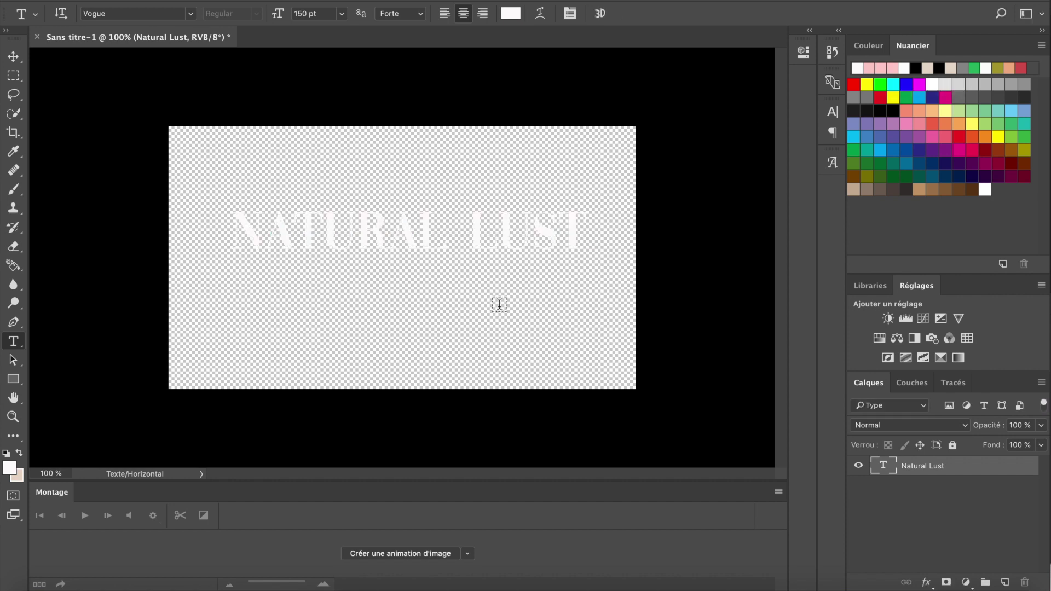
left_click(499, 233)
left_click(435, 344)
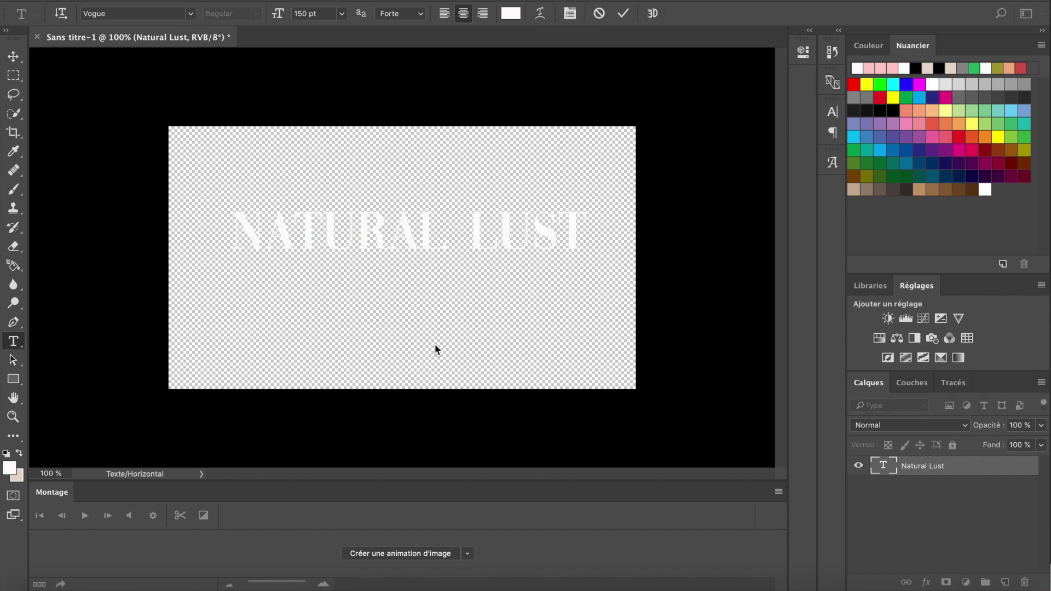
Step: Add the text "Too Faced" below the title and format it in Tiffany Script at 72 pt
left_click(435, 332)
type("TOO FACED")
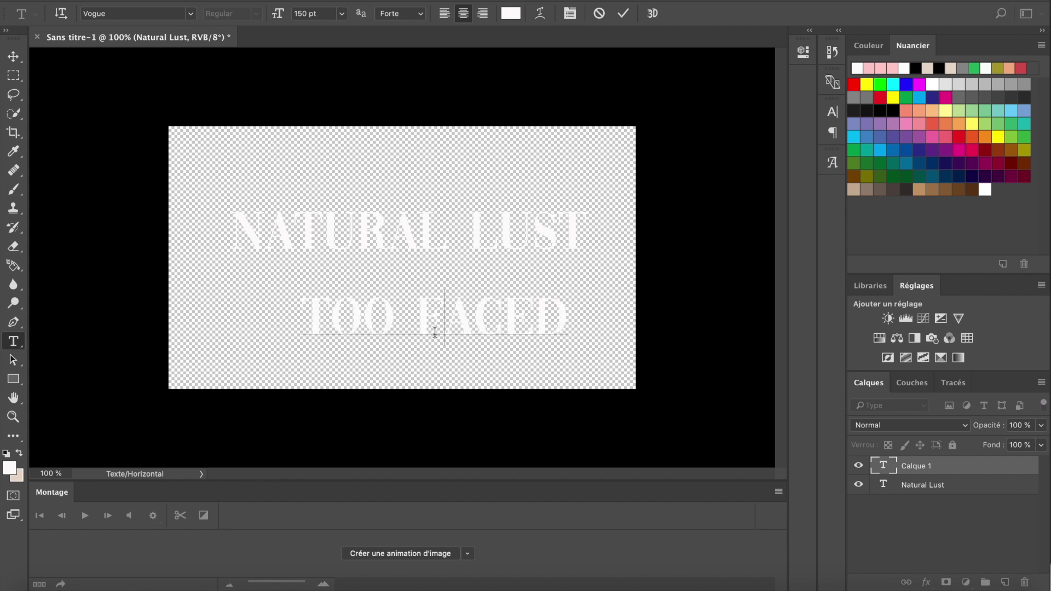
triple_click(434, 332)
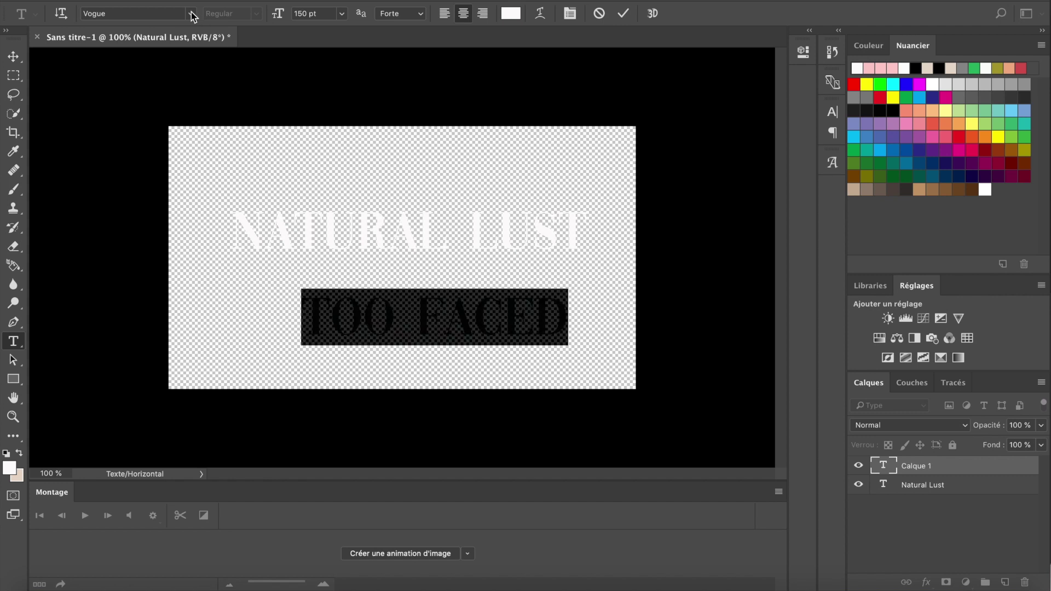
left_click(192, 12)
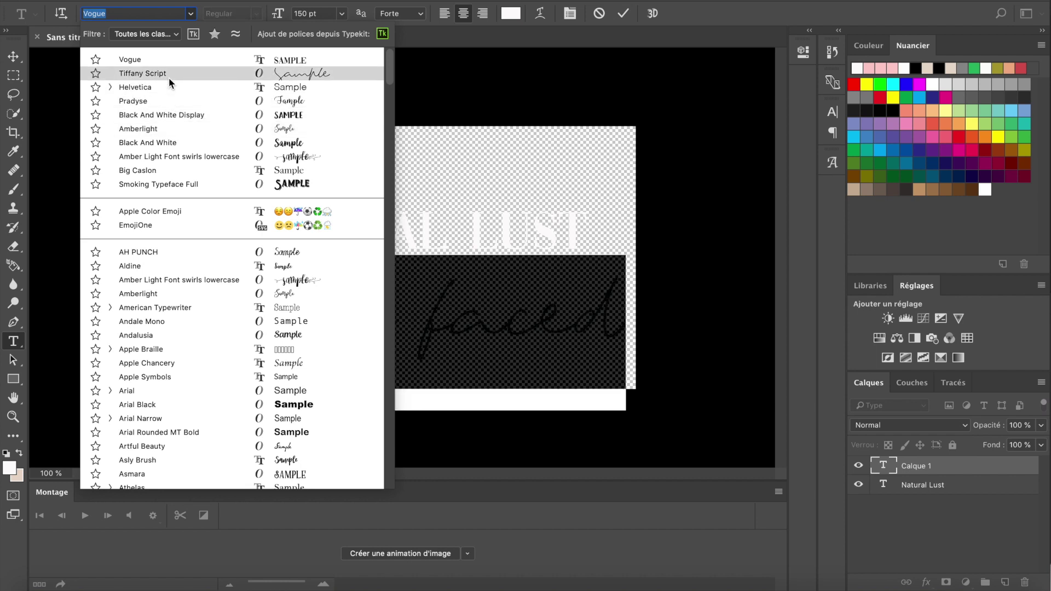
left_click(168, 75)
left_click(343, 14)
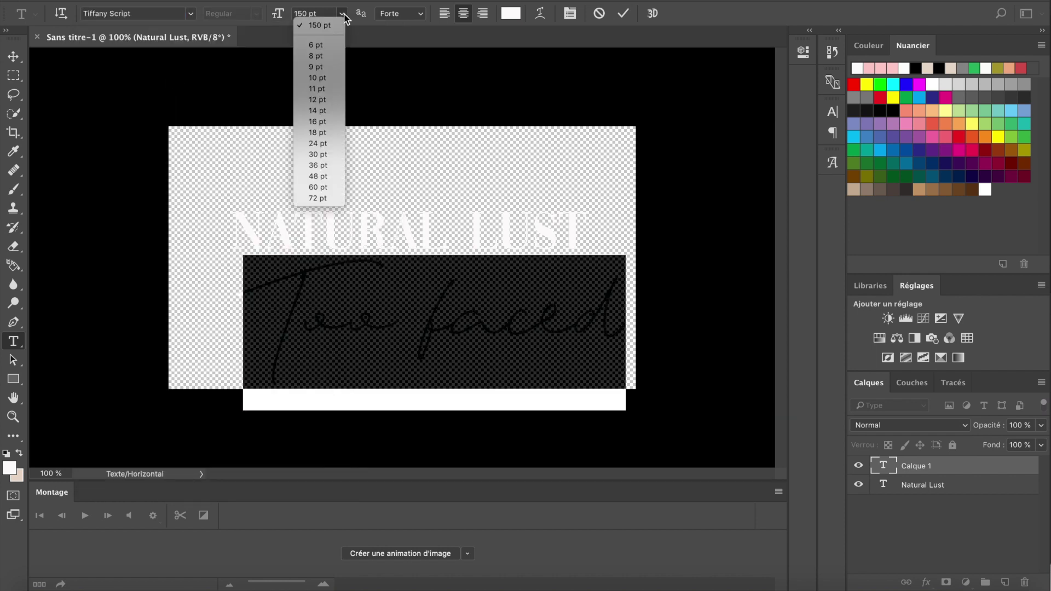
left_click(307, 197)
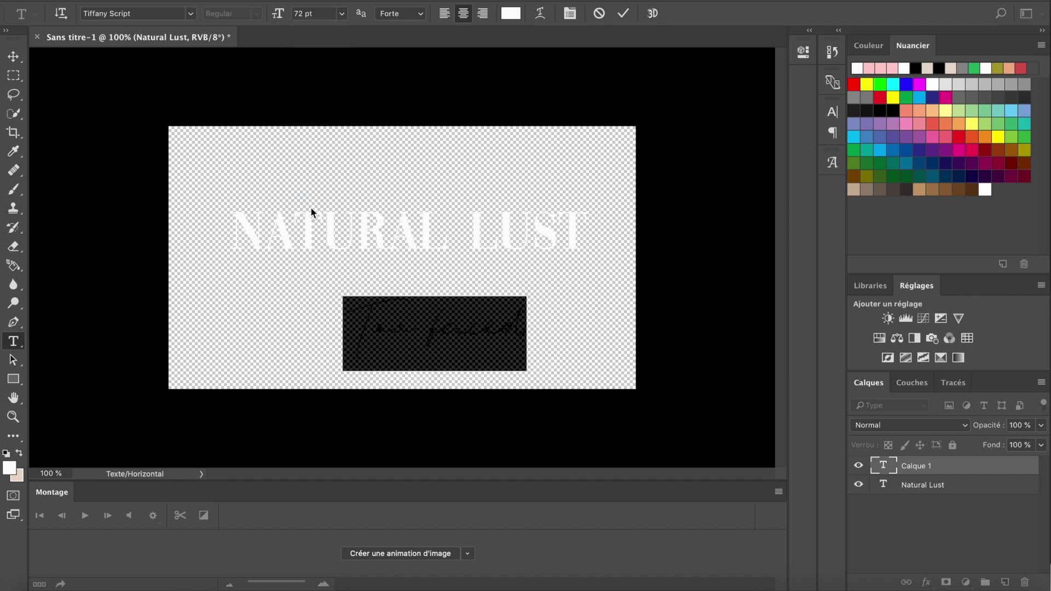
Step: Widen the gap between the words "Too" and "Faced" and centre this text closer beneath the title
left_click(372, 336)
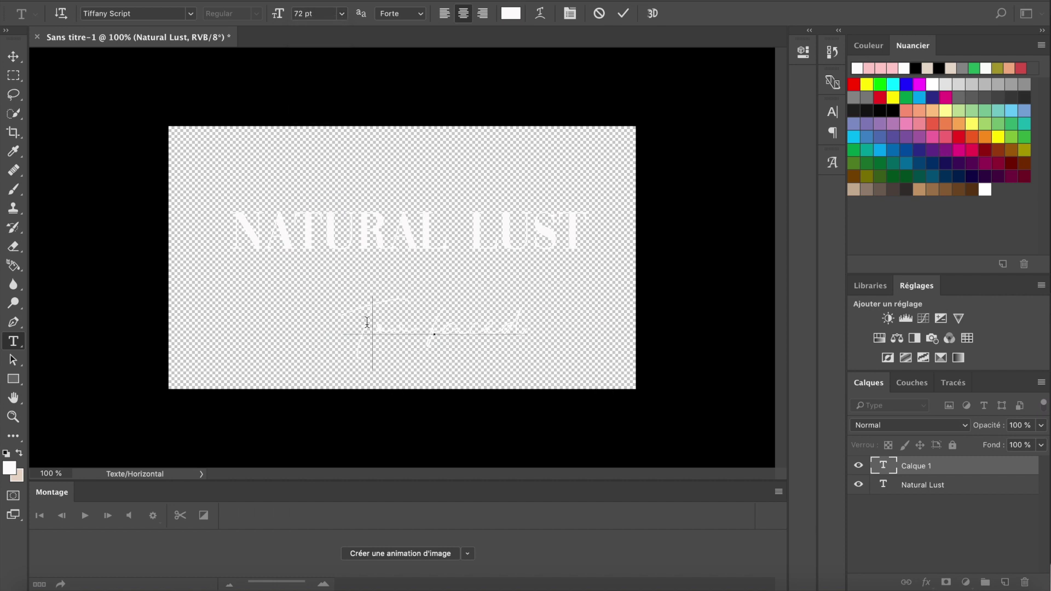
left_click_drag(432, 325, 438, 326)
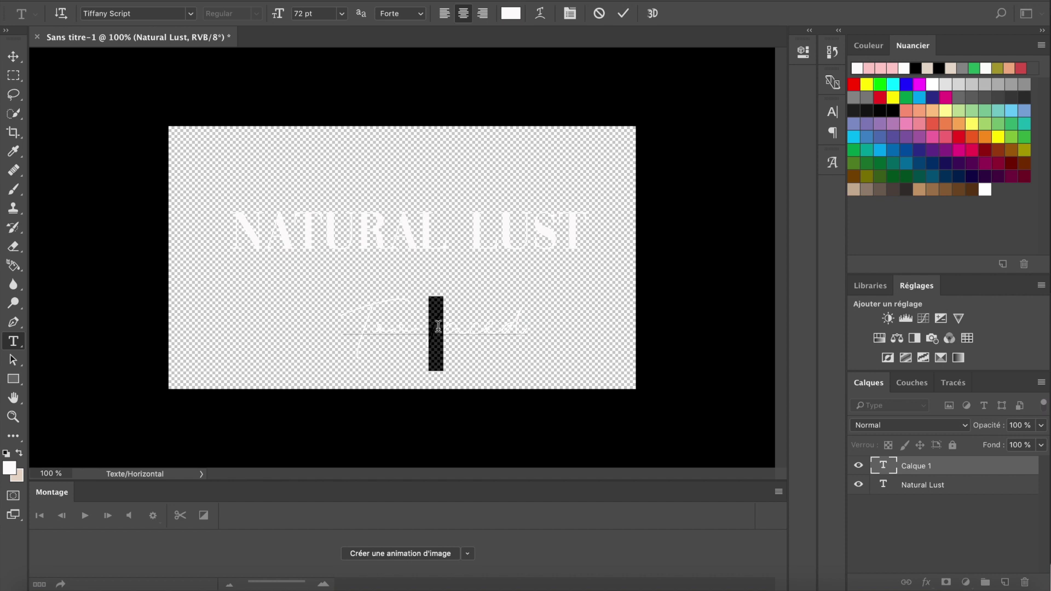
left_click(438, 326)
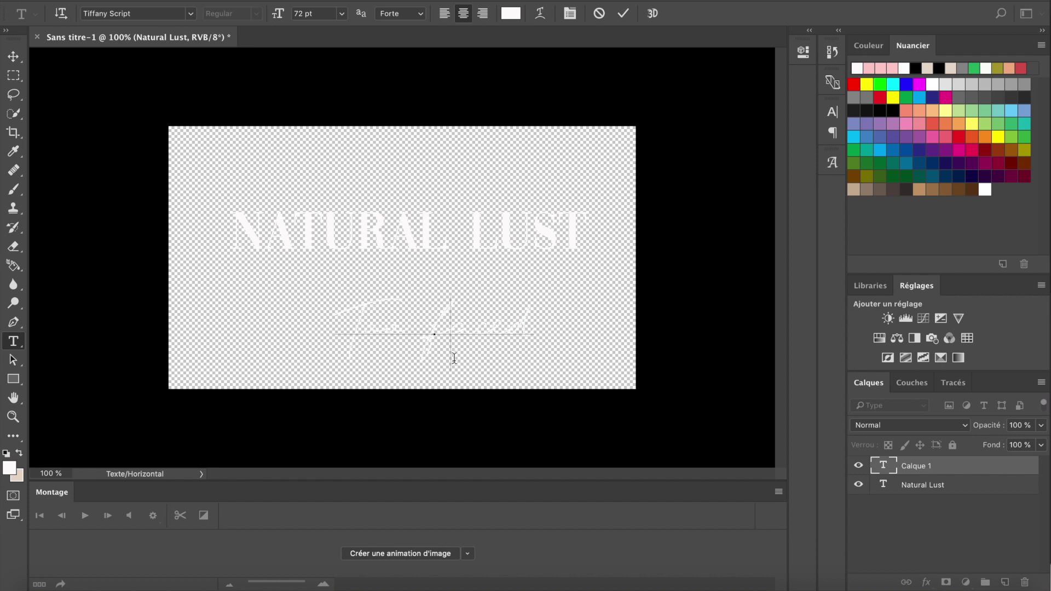
left_click_drag(460, 383, 433, 365)
key("super+Return")
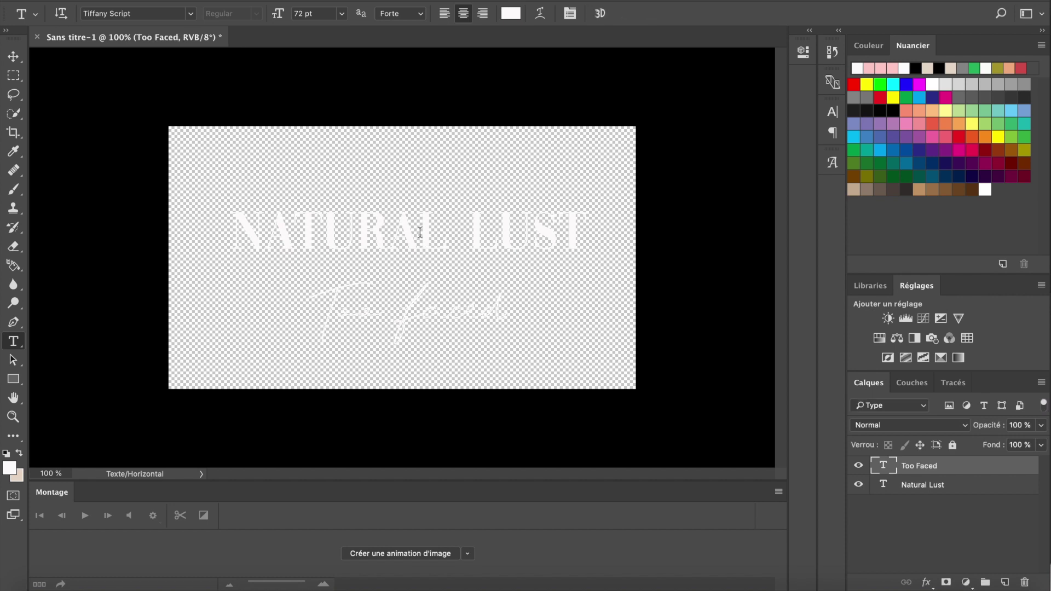
left_click(419, 309)
left_click_drag(416, 361, 416, 369)
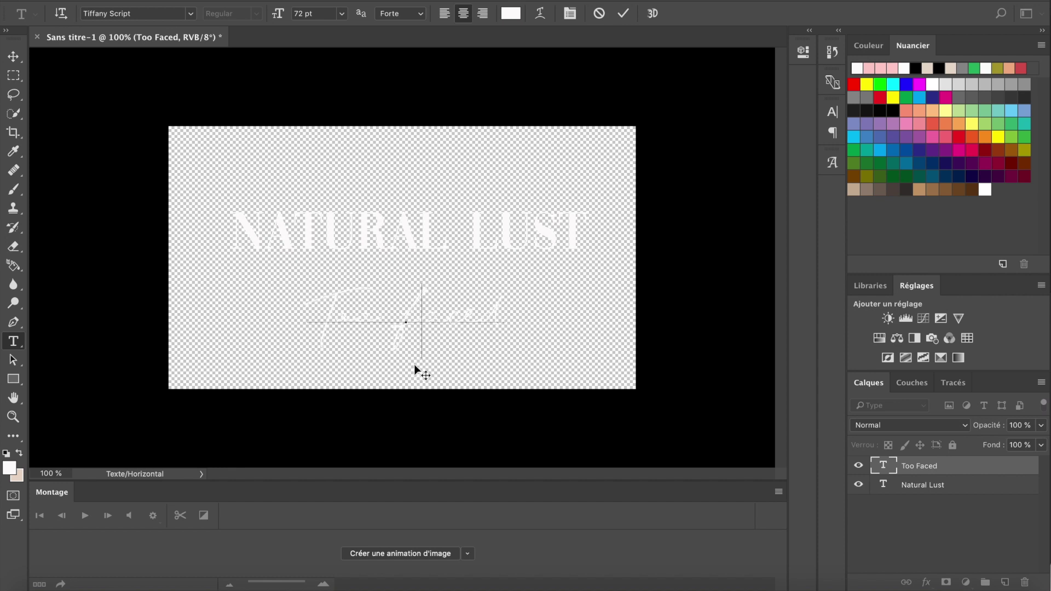
Step: Draw a thin 167 x 1 px rectangle between the two text lines and fill it with white
left_click(13, 378)
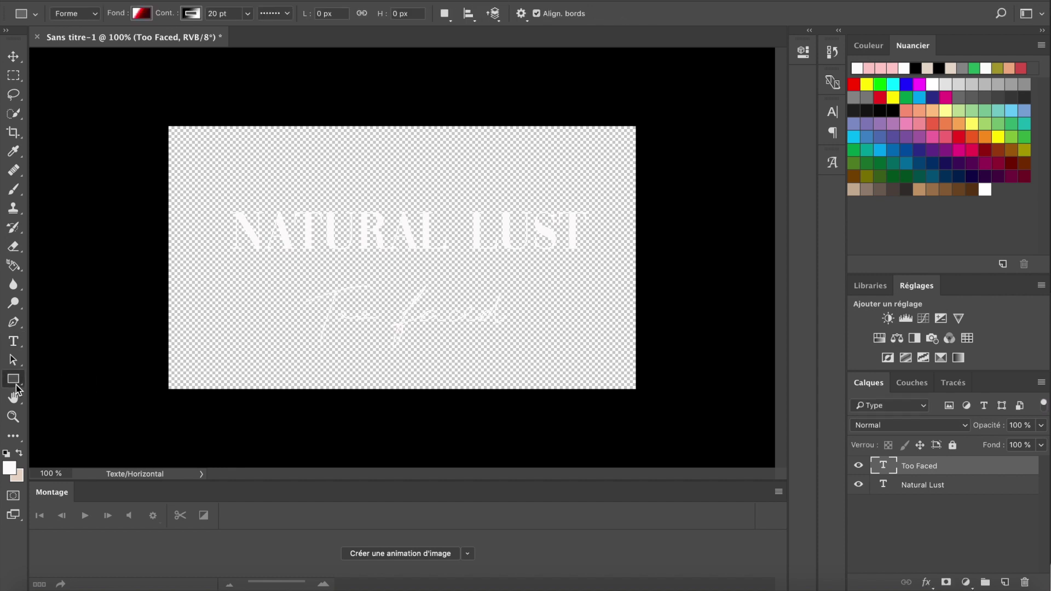
left_click_drag(374, 268, 435, 268)
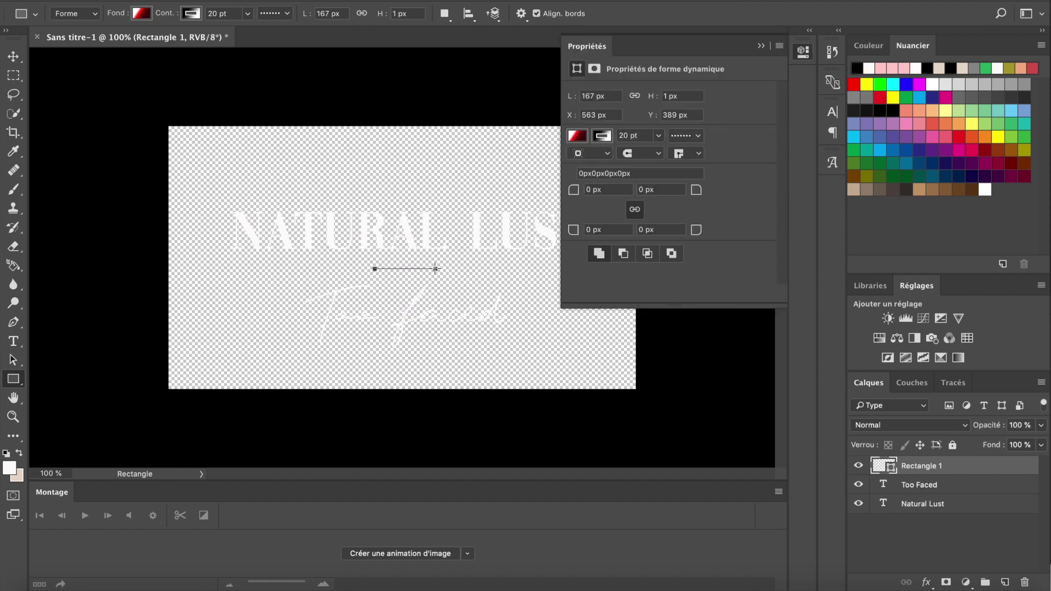
left_click(141, 13)
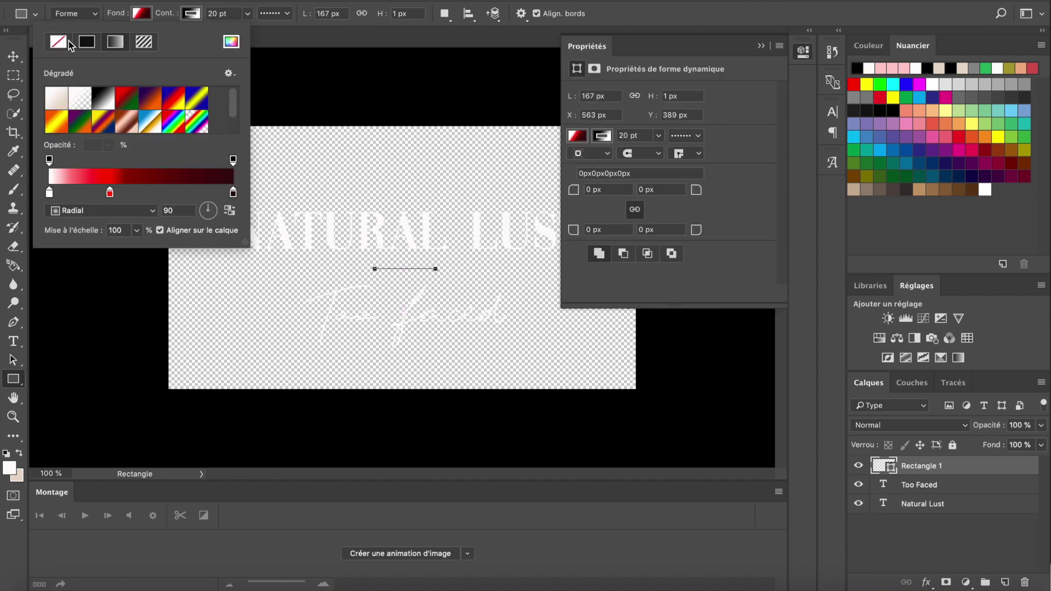
left_click(65, 43)
left_click(59, 91)
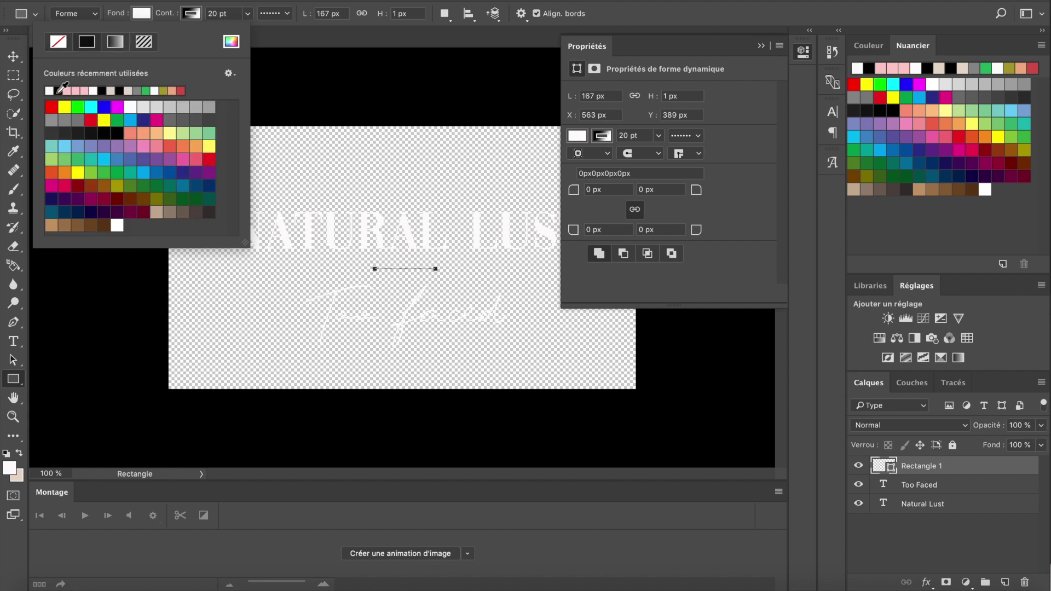
Step: Give the thin rectangle a solid white stroke and deselect its path
left_click(191, 16)
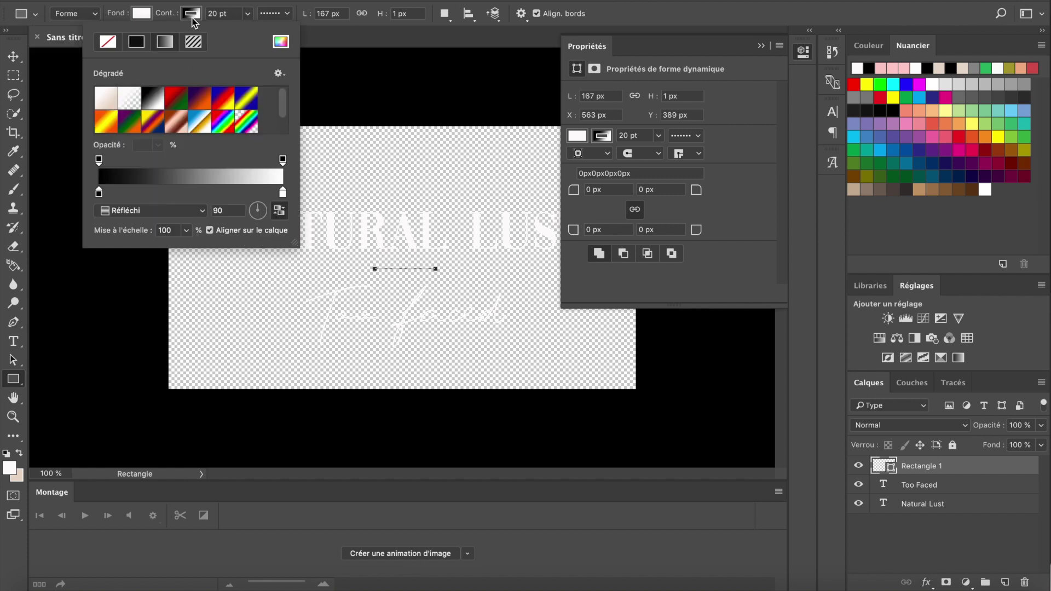
left_click(136, 43)
left_click(99, 90)
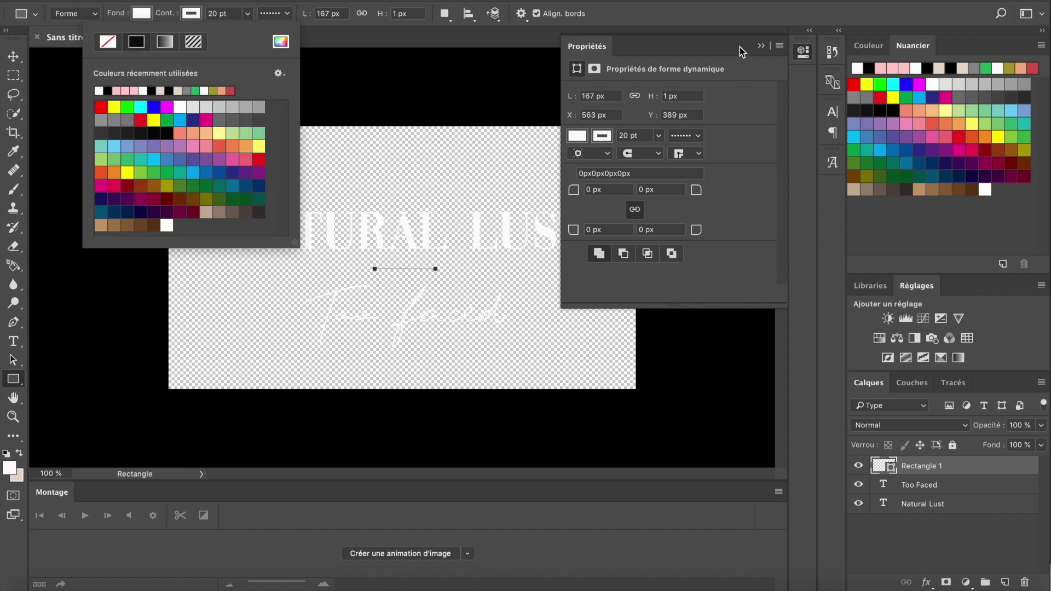
left_click(699, 136)
left_click(668, 185)
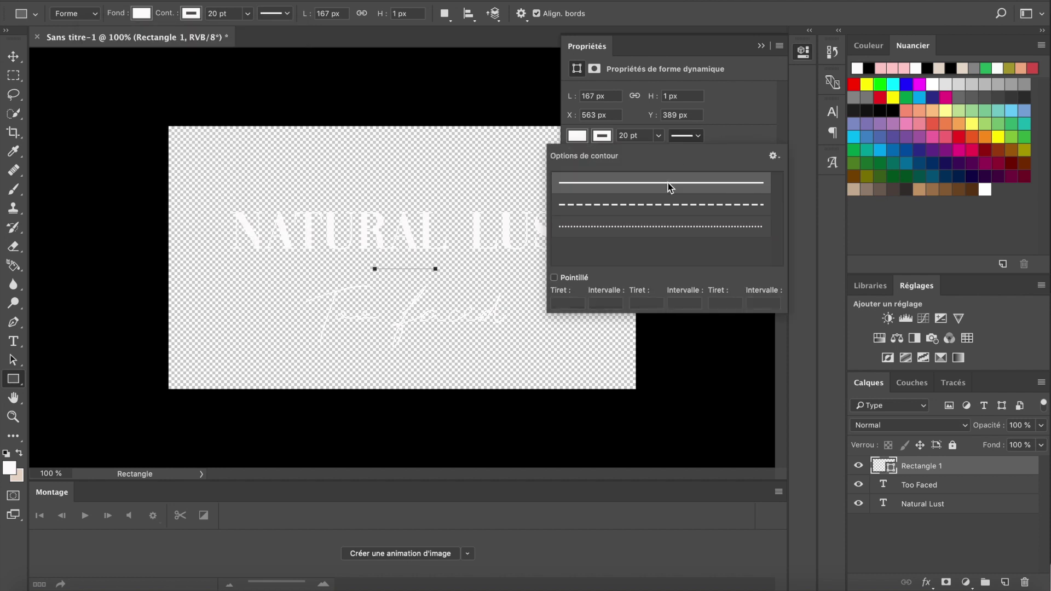
left_click(760, 46)
left_click(760, 46)
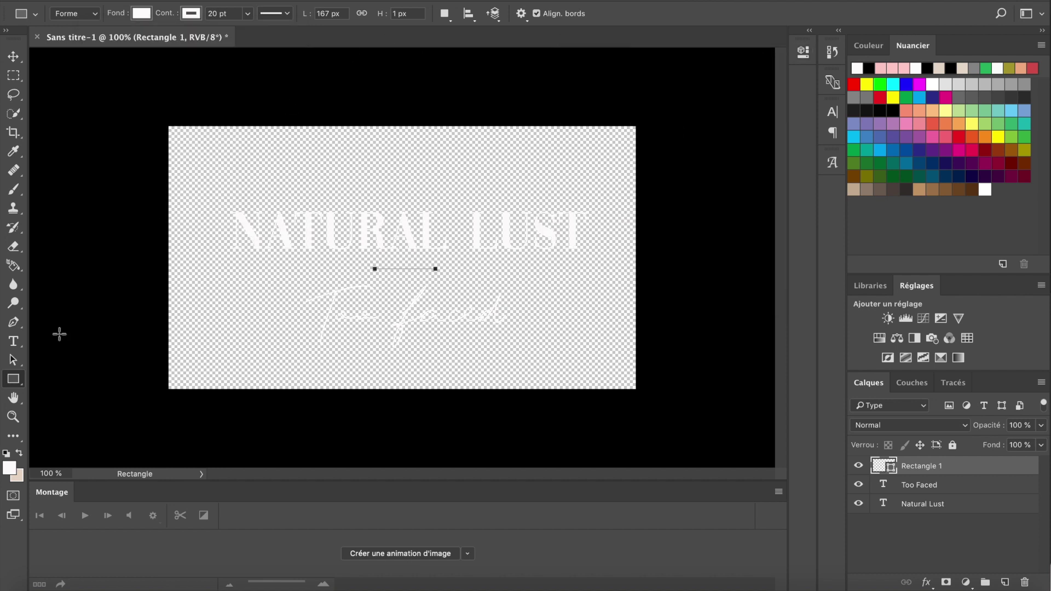
left_click(13, 360)
left_click(237, 278)
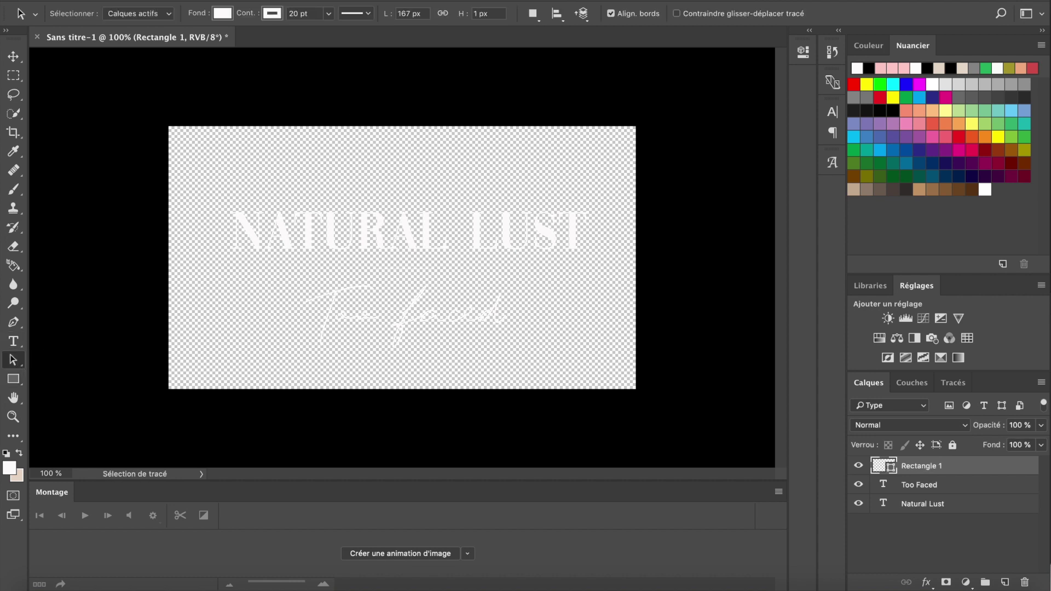
Step: Merge the visible layers and save the title graphic to Bureau as a PNG copy named intro-igtv
left_click(271, 1)
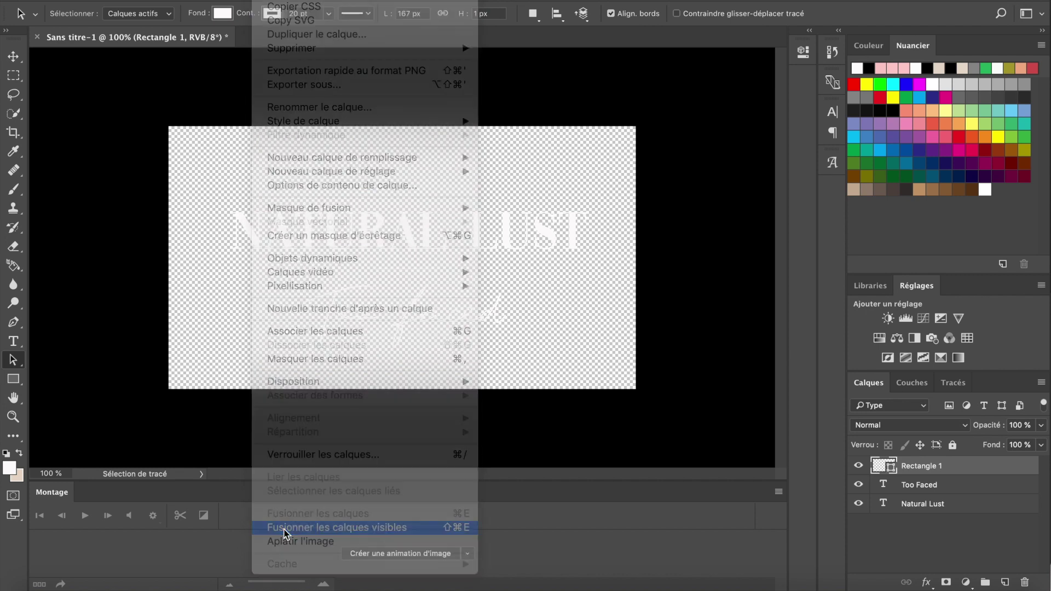
left_click(284, 527)
left_click(129, 1)
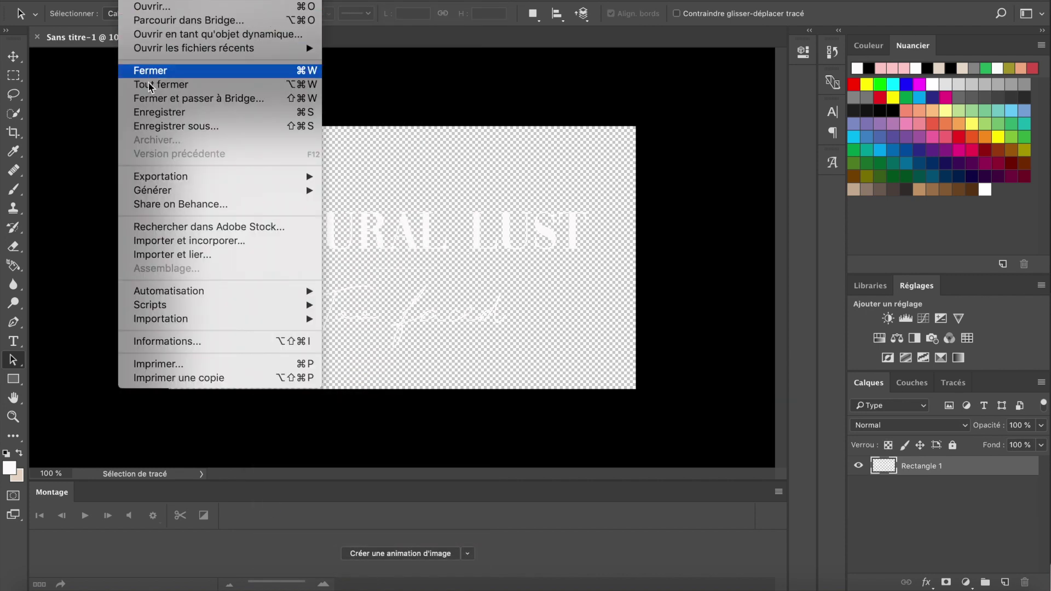
left_click(156, 124)
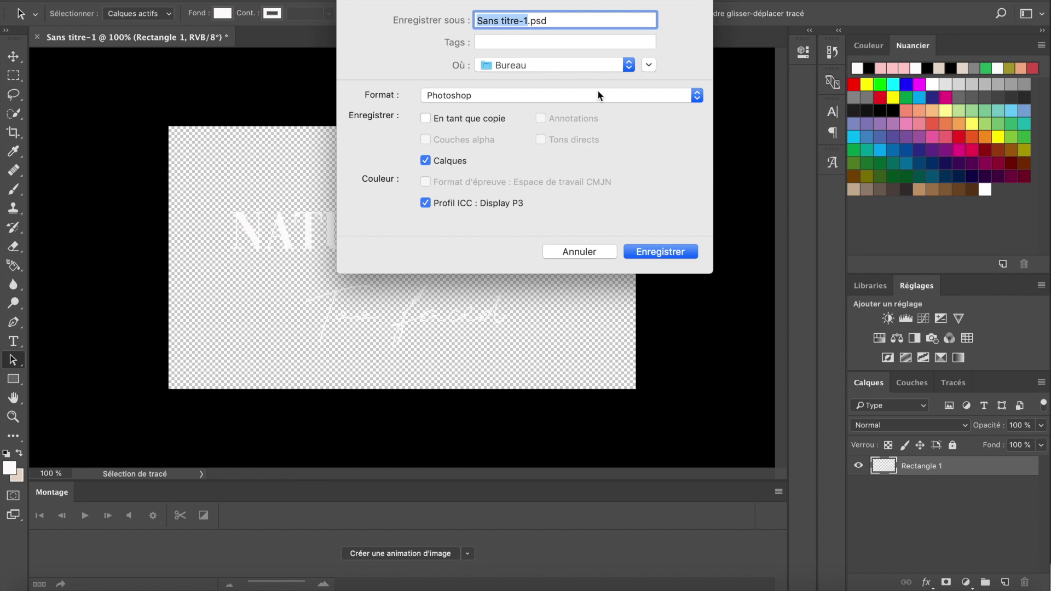
type("int")
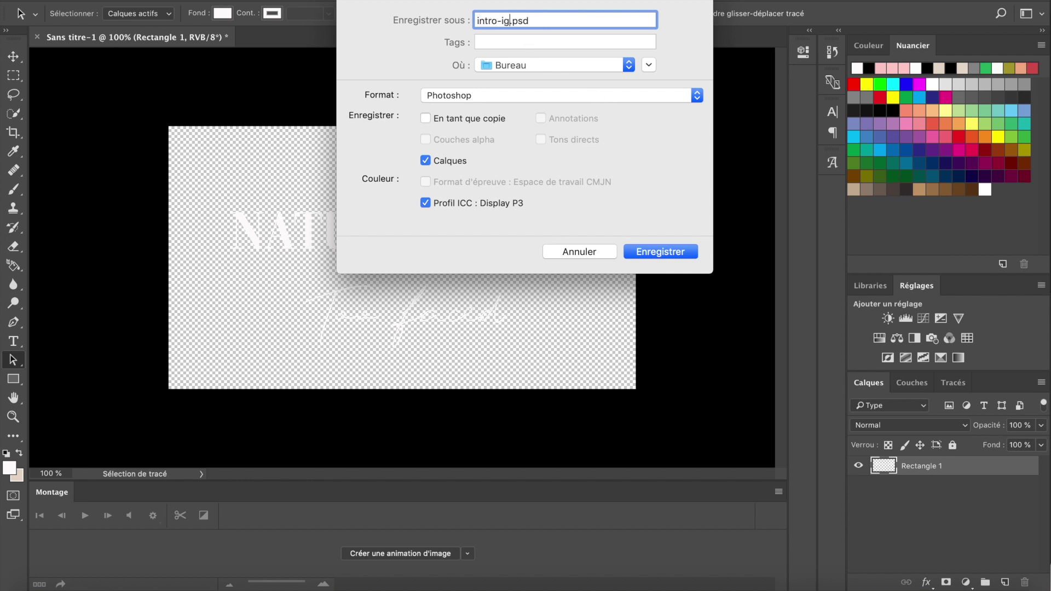
left_click(514, 98)
left_click(491, 272)
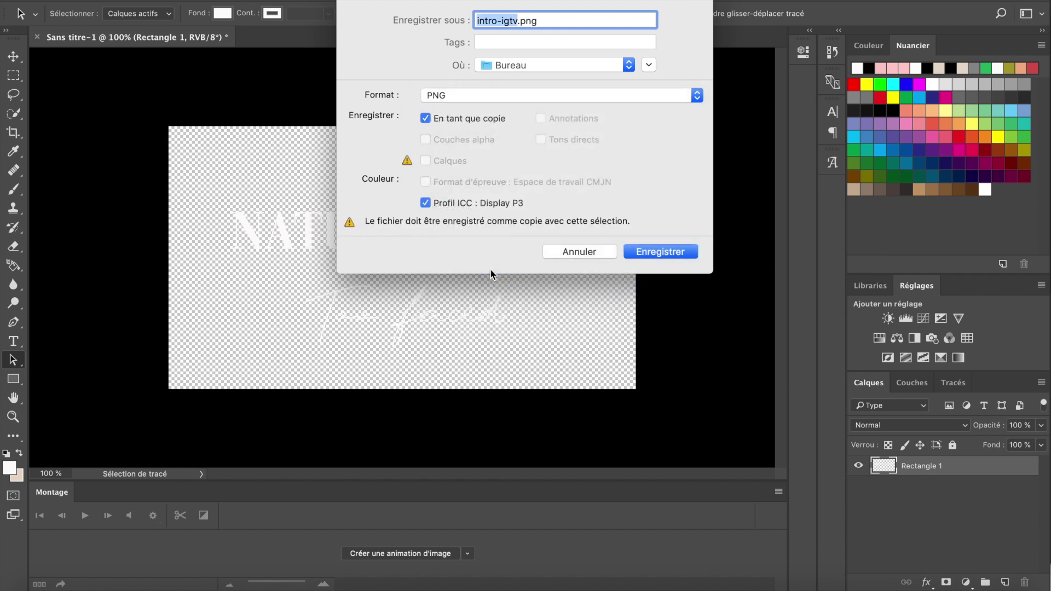
left_click(680, 256)
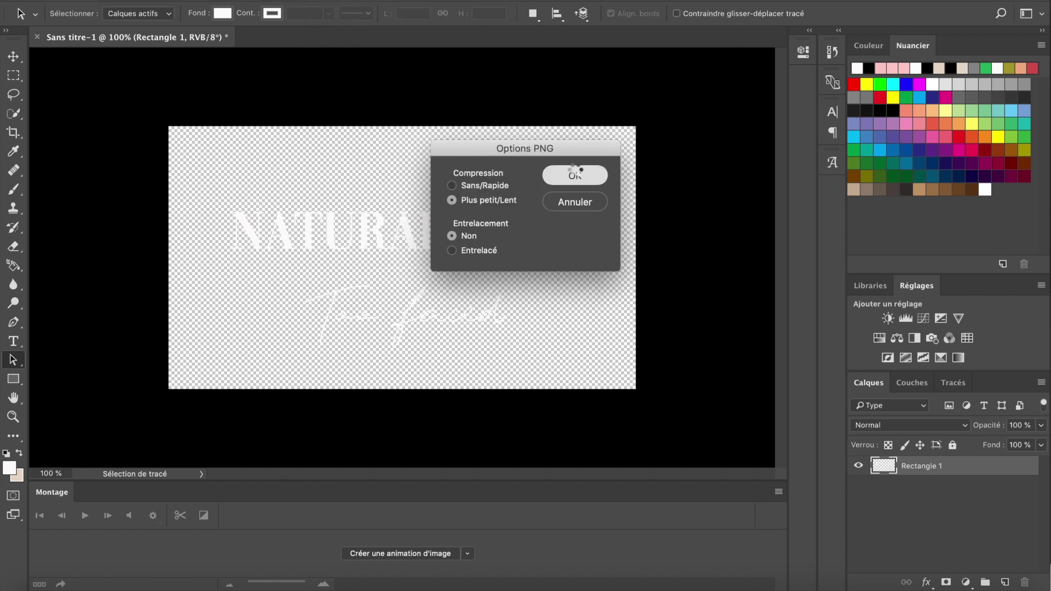
left_click(574, 174)
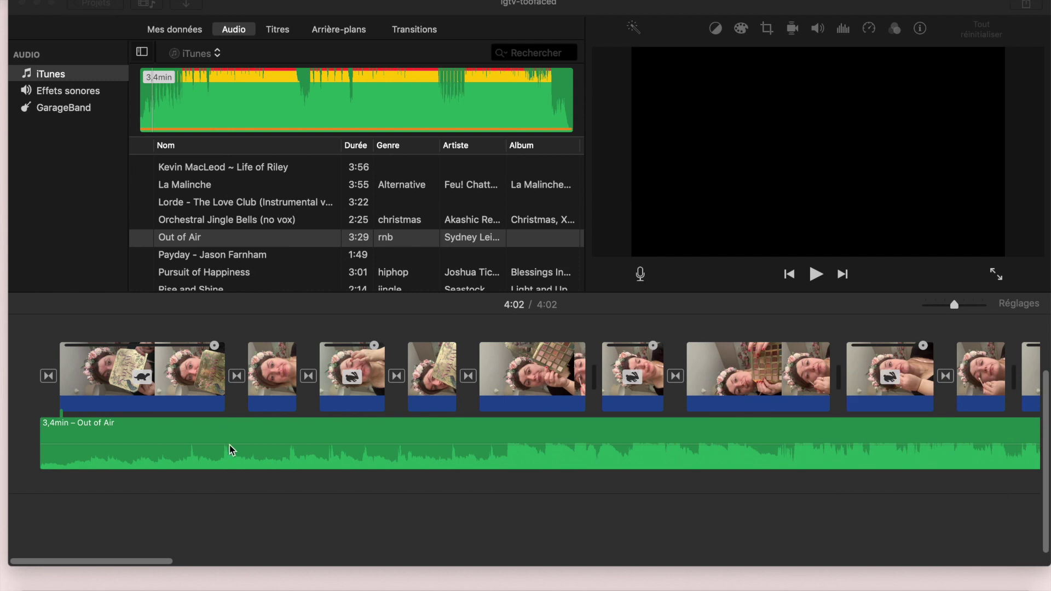
Step: Switch to iMovie and import intro-igtv.png from the Bureau folder into the accouchement YT event
left_click(229, 450)
key("Delete")
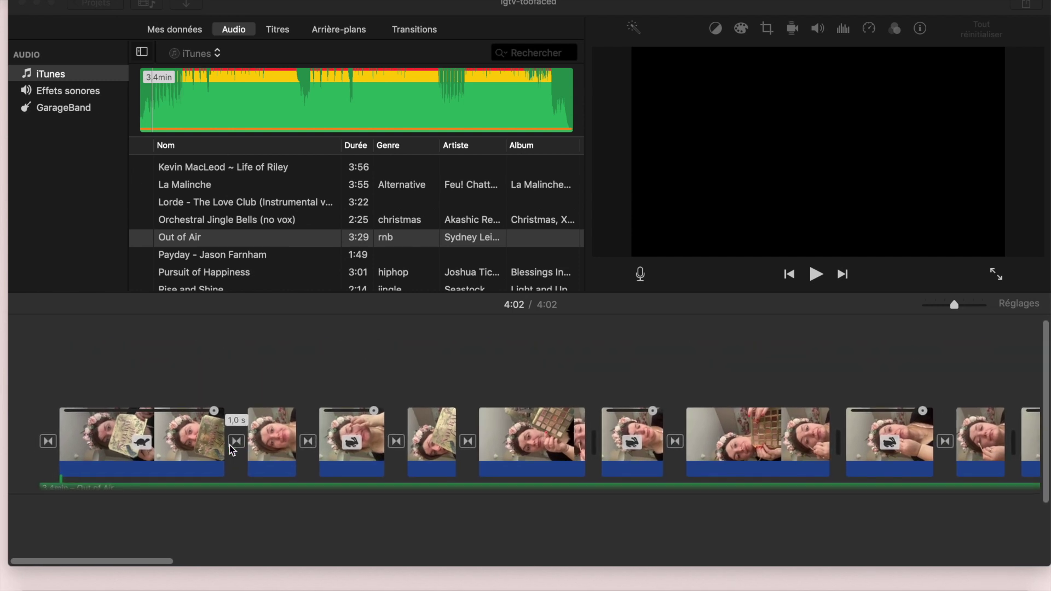
left_click(184, 6)
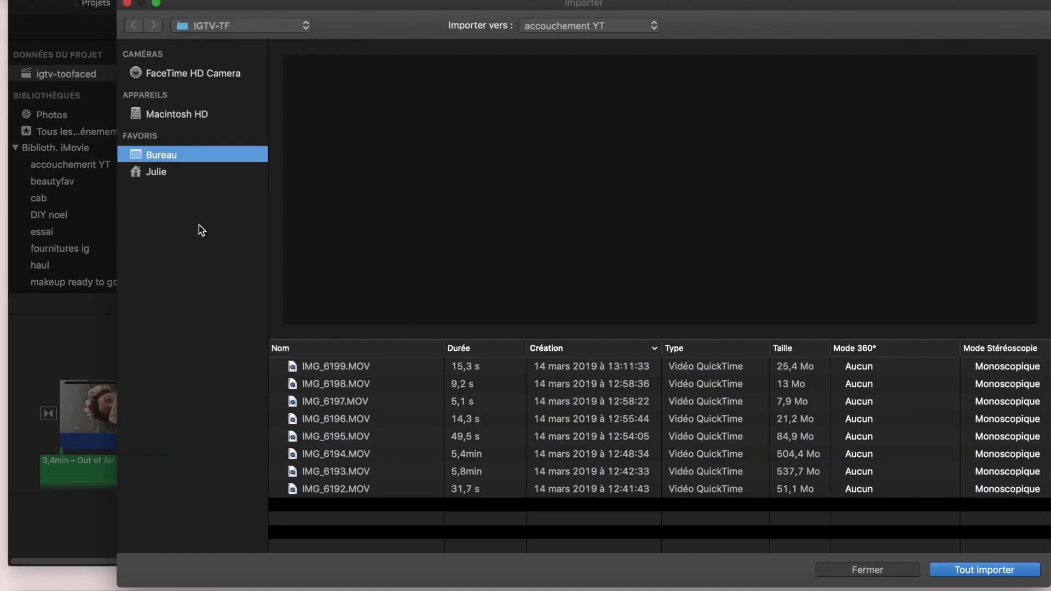
left_click(175, 170)
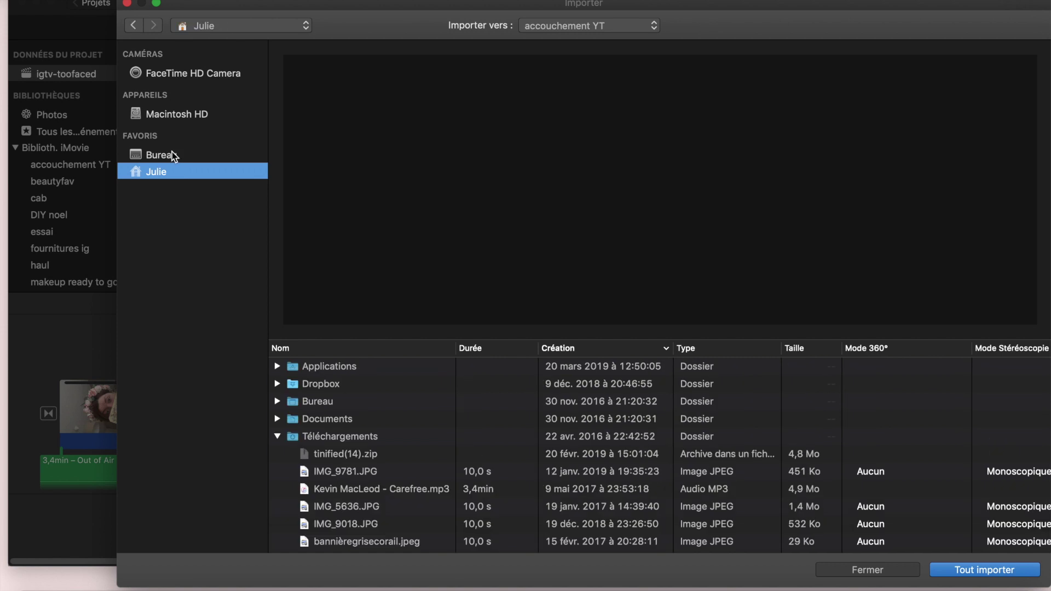
left_click(172, 156)
left_click(331, 366)
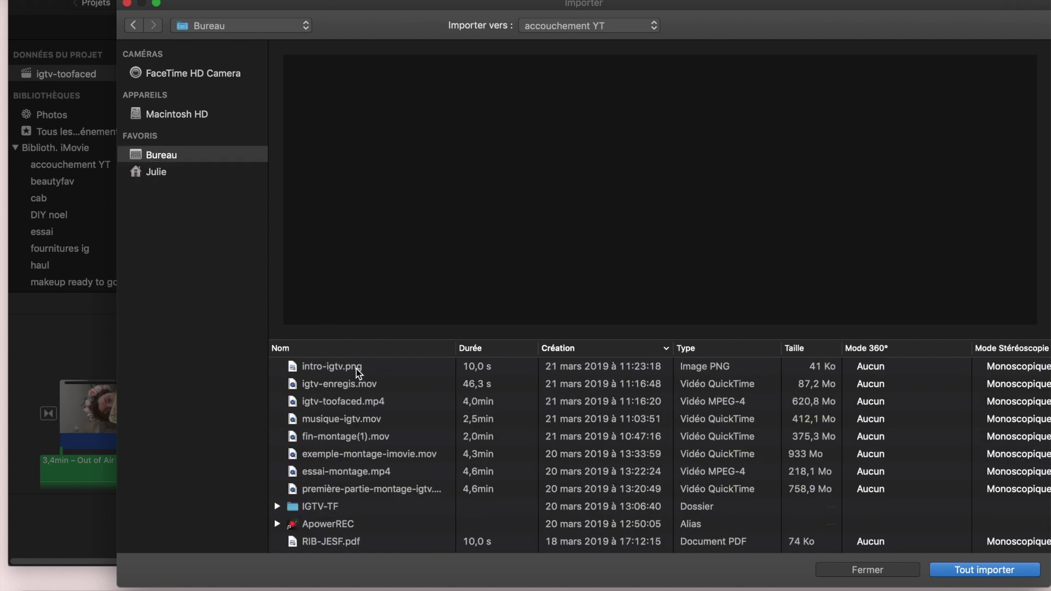
key("Return")
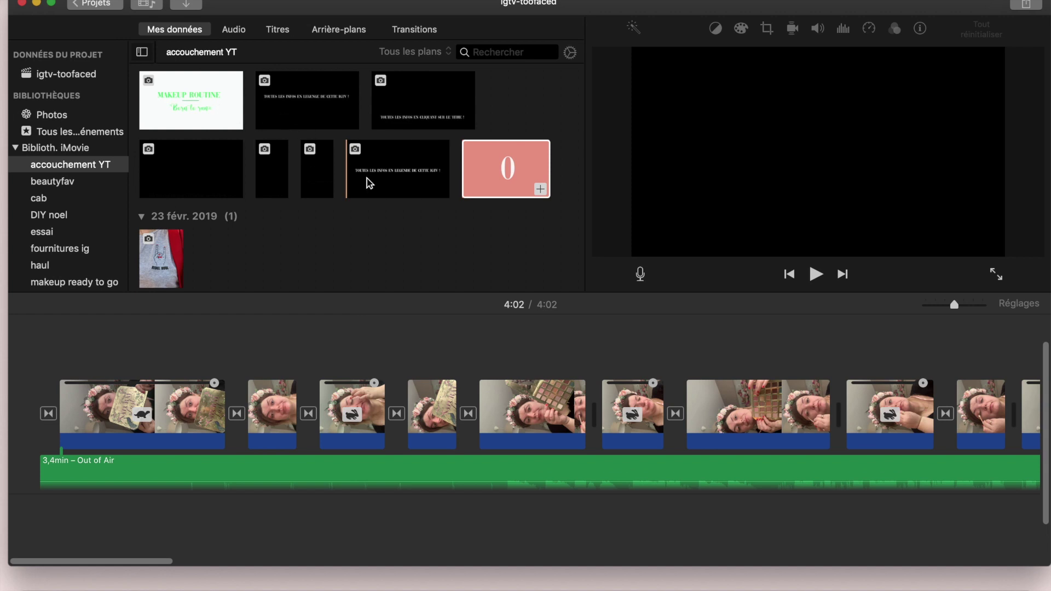
Step: Overlay the NATURAL LUST title image on the first clip, rotated a quarter turn anticlockwise with the Adapter crop style
left_click_drag(191, 129, 78, 349)
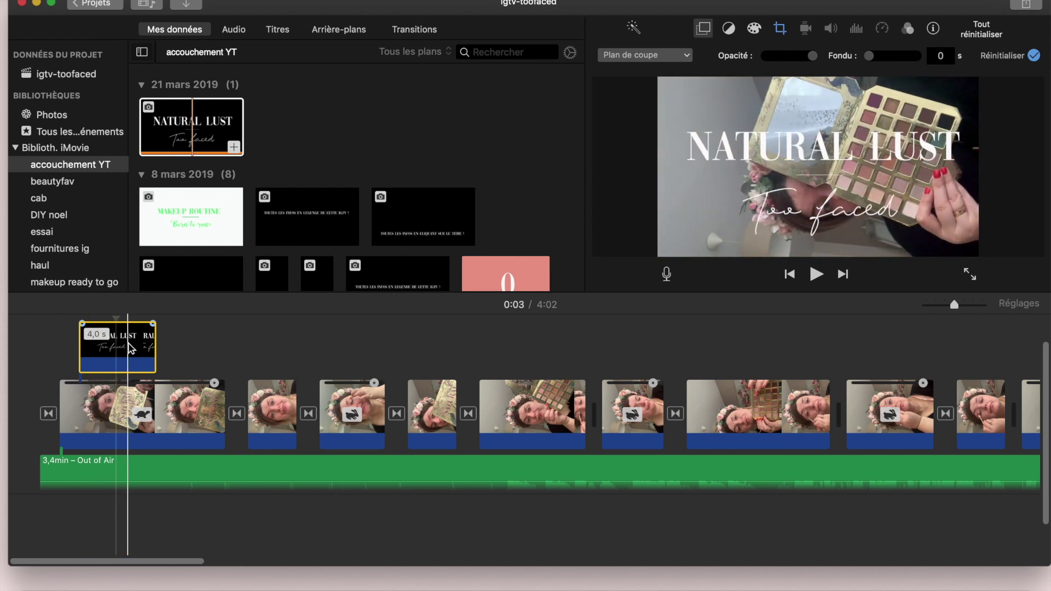
left_click(779, 29)
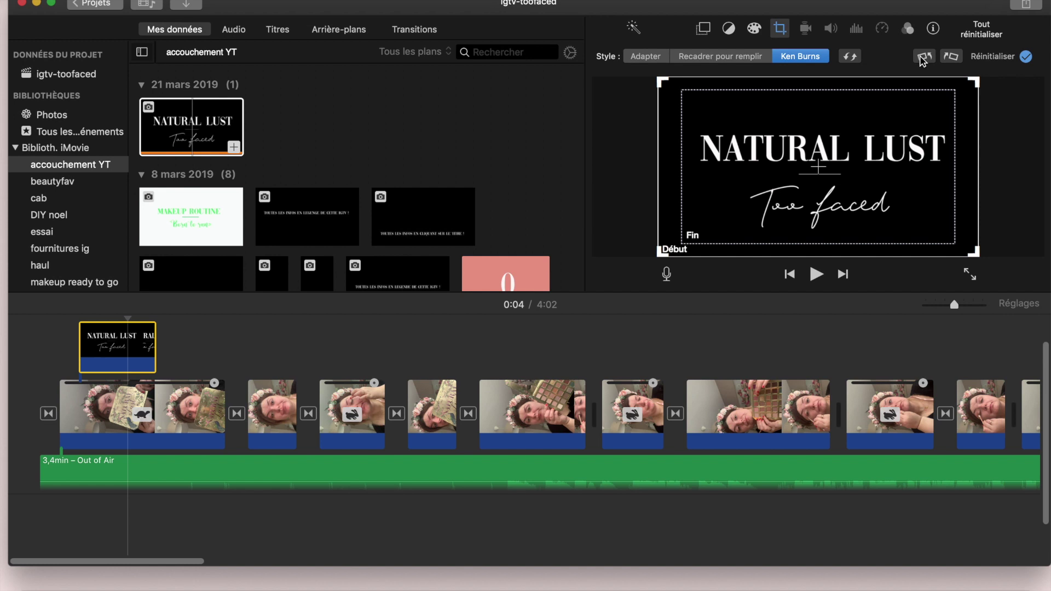
left_click(921, 58)
left_click(662, 57)
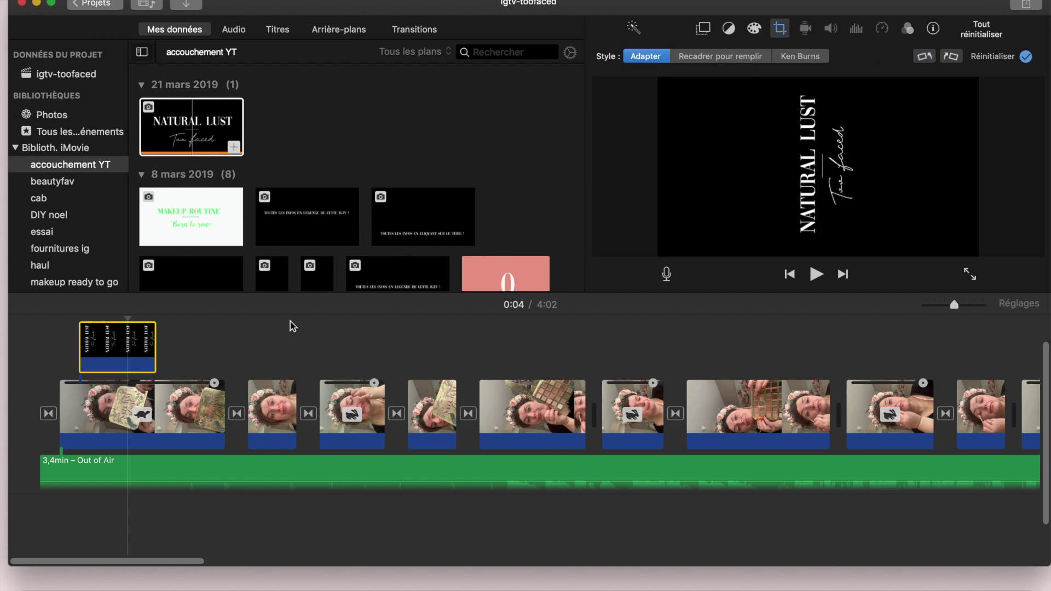
Step: Play the opening of the project from 0:00 to preview the rotated title over the first clip
left_click(35, 367)
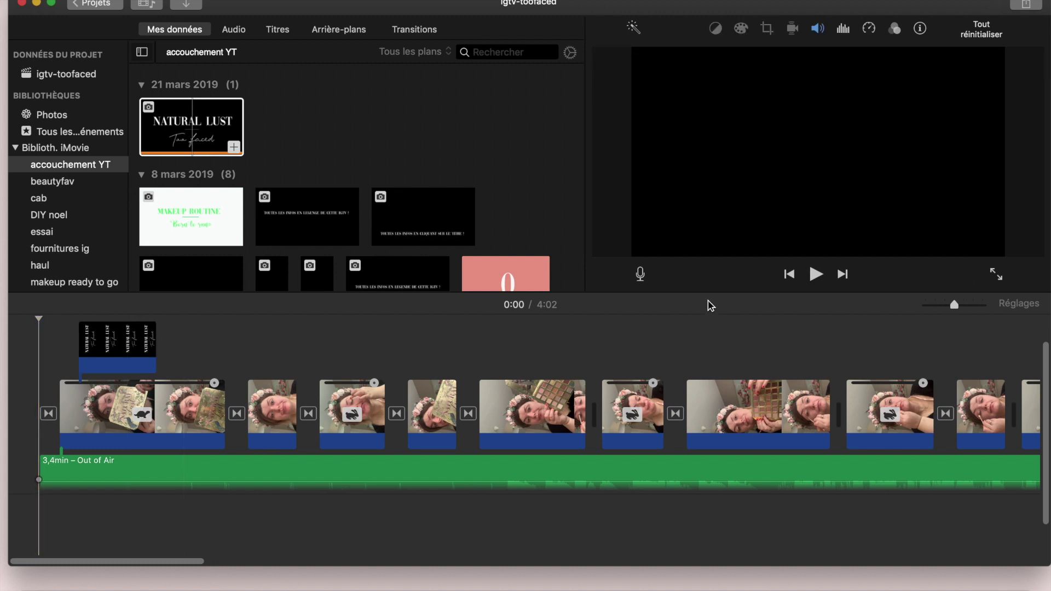
left_click(816, 274)
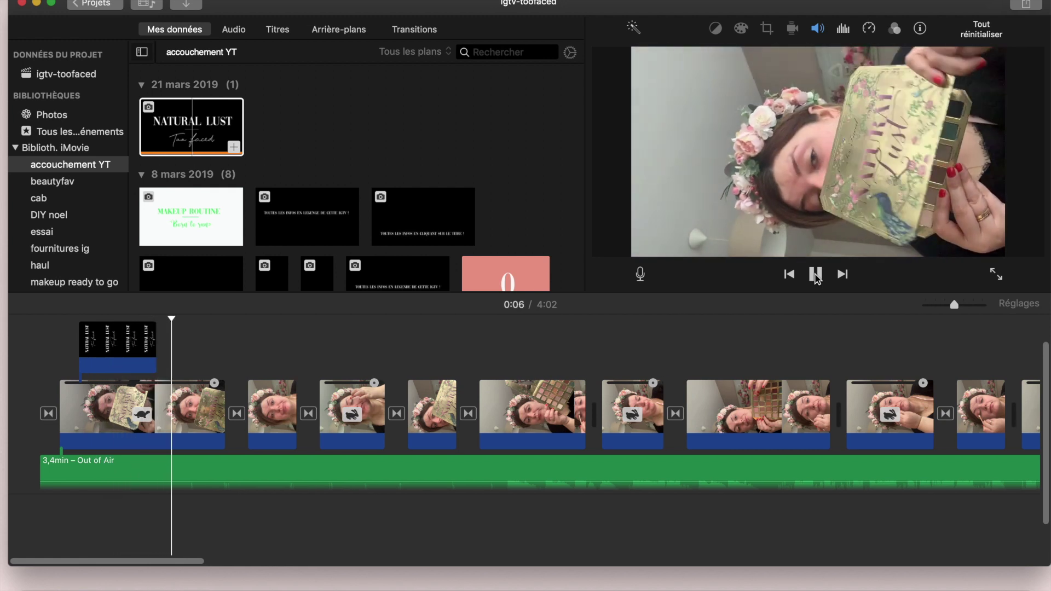
left_click(815, 275)
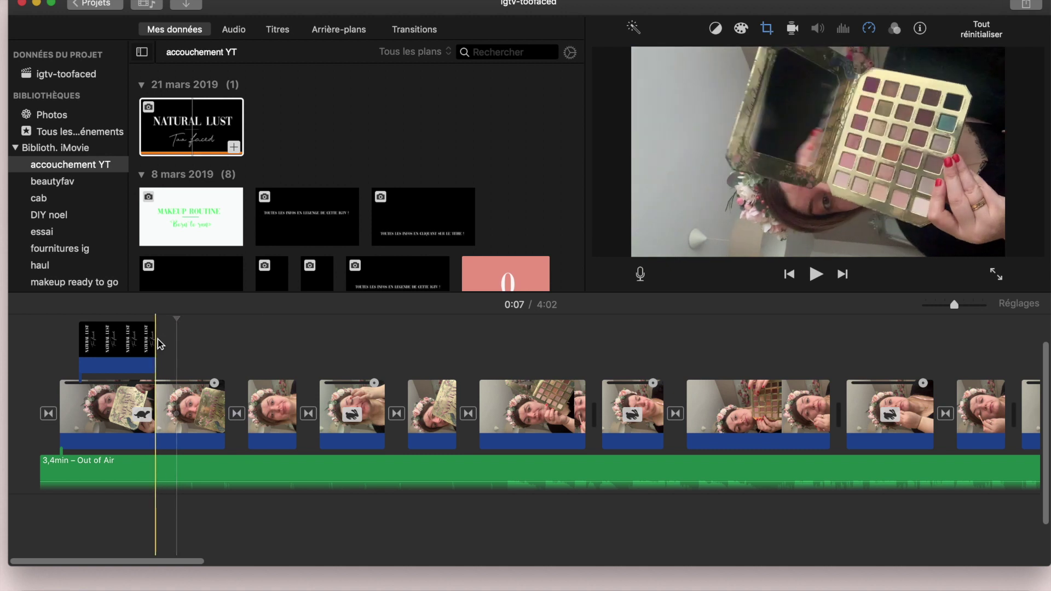
Step: Start the title overlay slightly later, extend it further over the first clip, and replay the project from the beginning
mouse_move(154, 341)
left_mouse_down()
mouse_move(185, 340)
mouse_move(141, 342)
left_mouse_up()
left_click(39, 352)
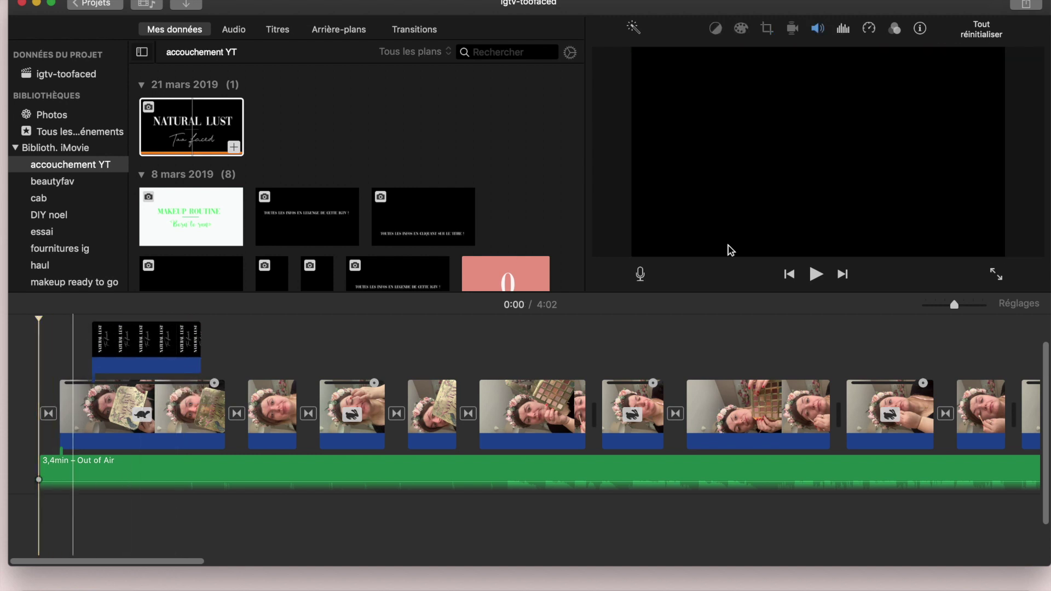
left_click(815, 275)
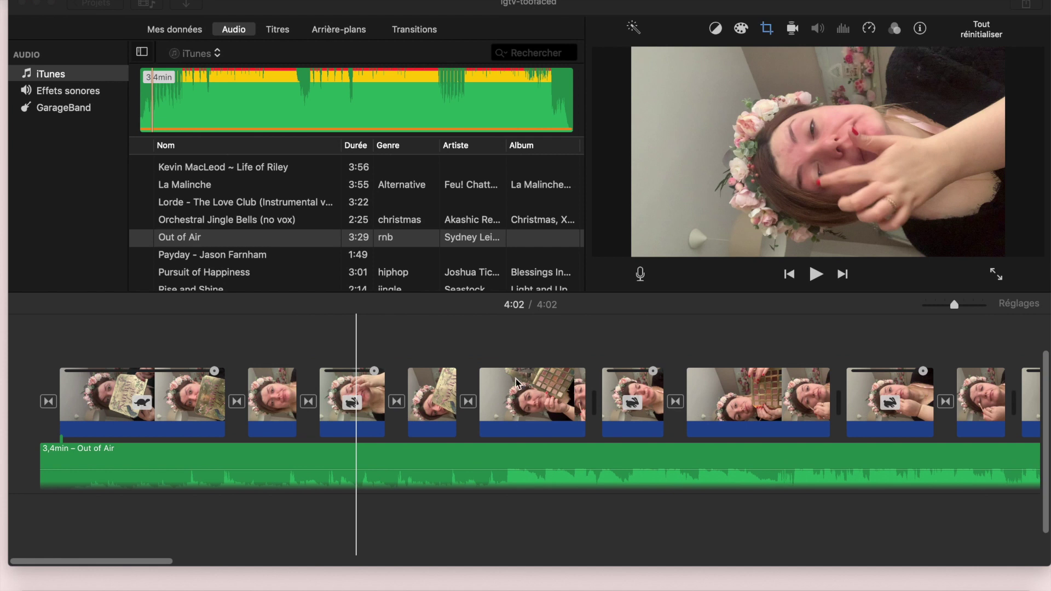
Step: Examine the clips, transitions and background music along the timeline through to the end of the project
scroll(516, 383, "right", 8)
left_click(521, 388)
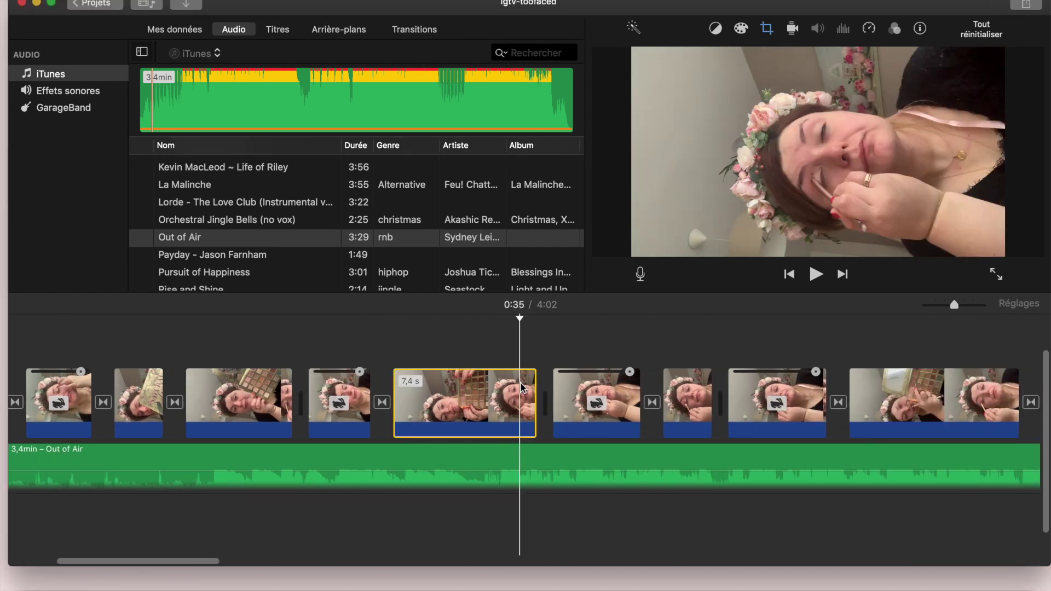
scroll(521, 387, "right", 10)
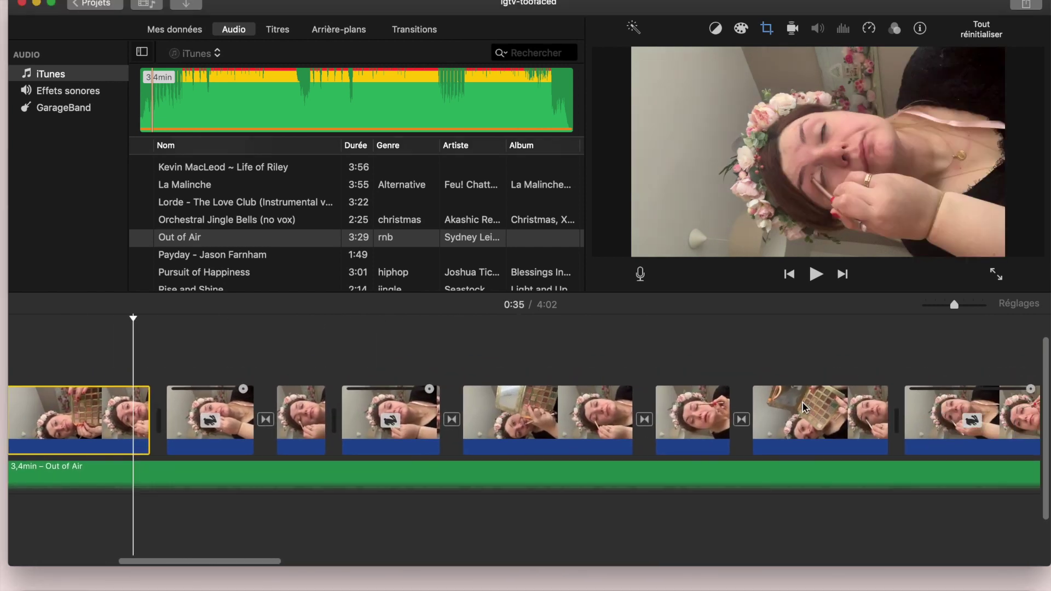
left_click(803, 406)
scroll(803, 407, "right", 5)
left_click(804, 408)
scroll(804, 408, "right", 3)
scroll(804, 406, "right", 6)
left_click(803, 407)
scroll(803, 407, "right", 8)
left_click(804, 408)
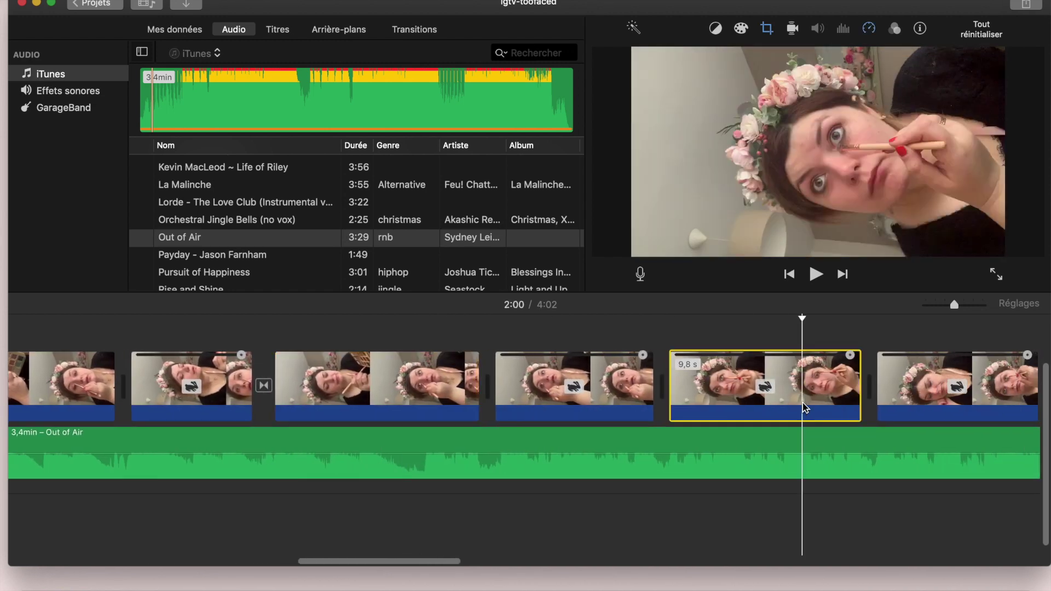
scroll(803, 407, "right", 12)
scroll(805, 405, "right", 5)
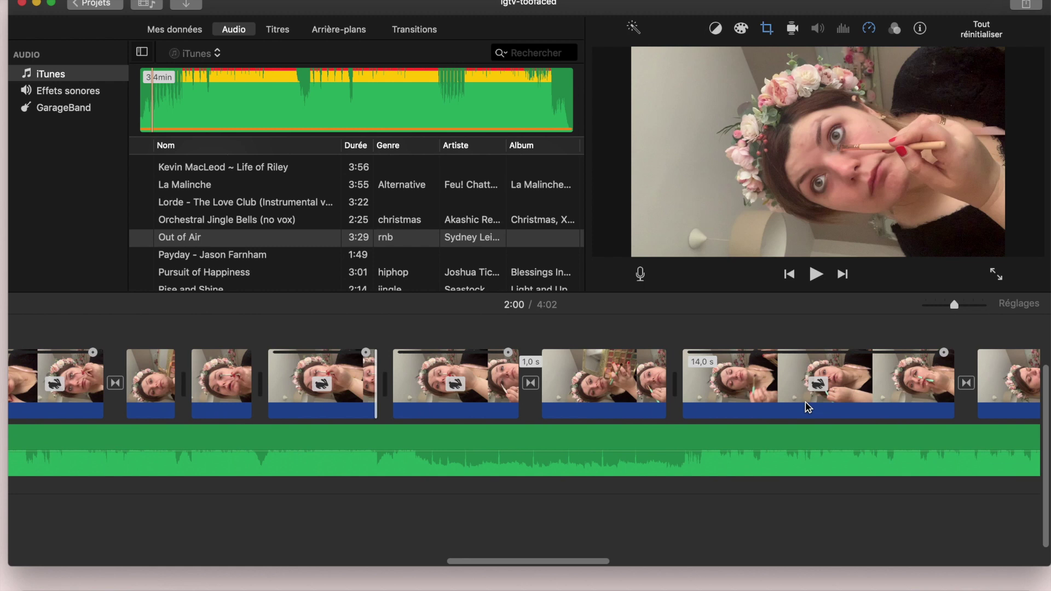
left_click(806, 406)
scroll(807, 407, "right", 9)
left_click(807, 407)
scroll(808, 407, "right", 10)
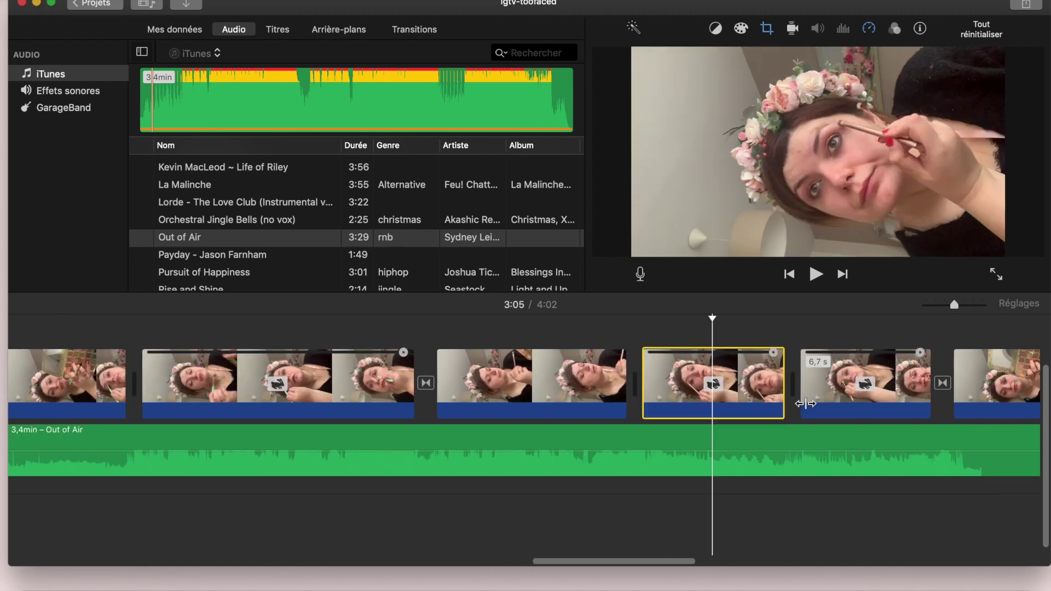
left_click(807, 407)
scroll(807, 407, "right", 9)
left_click(808, 407)
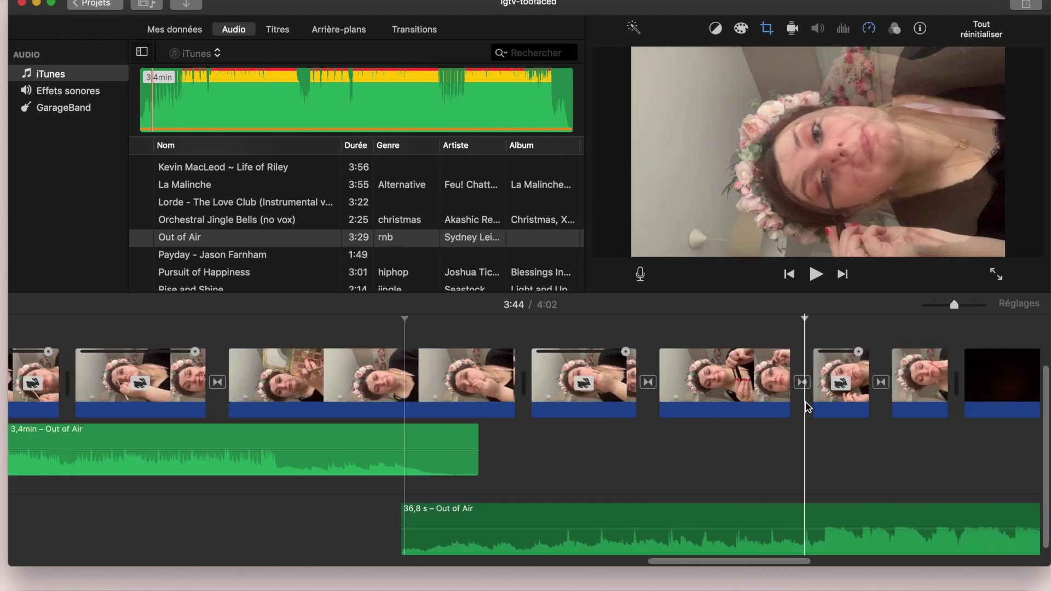
scroll(804, 406, "right", 6)
left_click(787, 403)
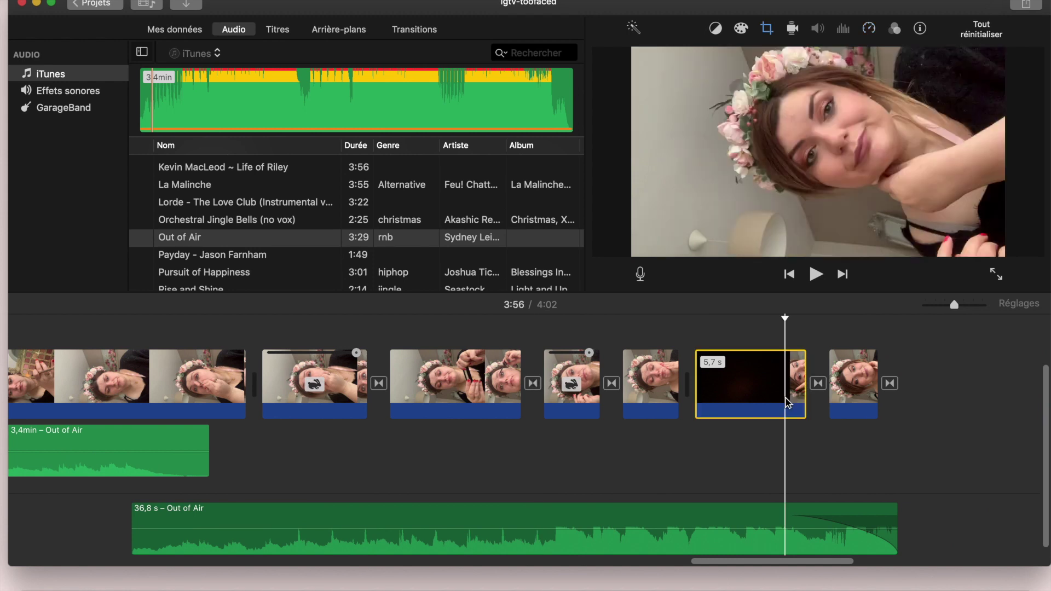
Step: Export the project as a 1080p video file with Élevée quality and Plus Rapide compression, saved as igtv-toofaced in Bureau
left_click(1025, 5)
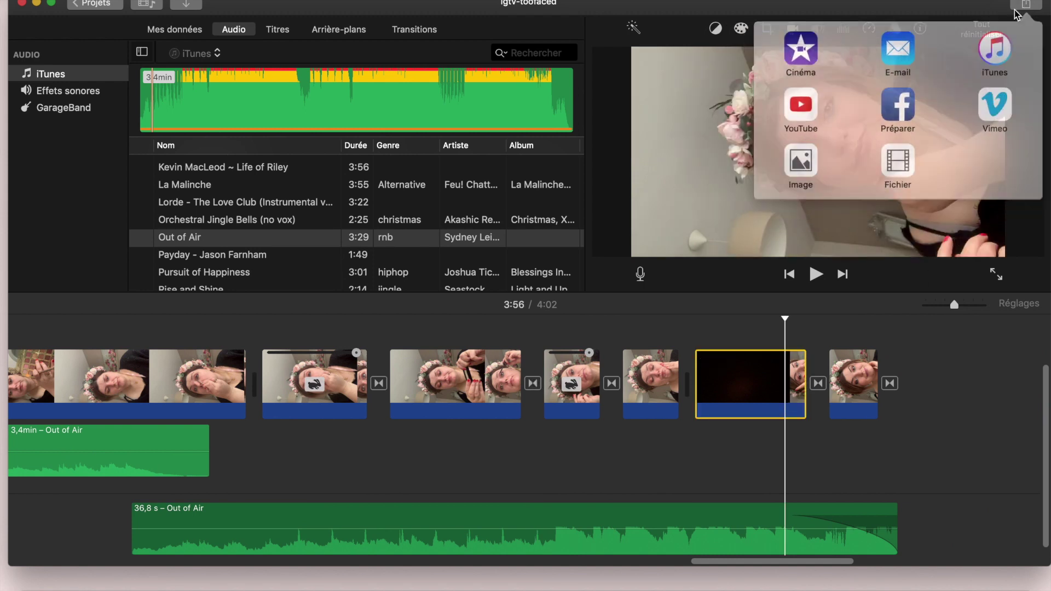
left_click(903, 158)
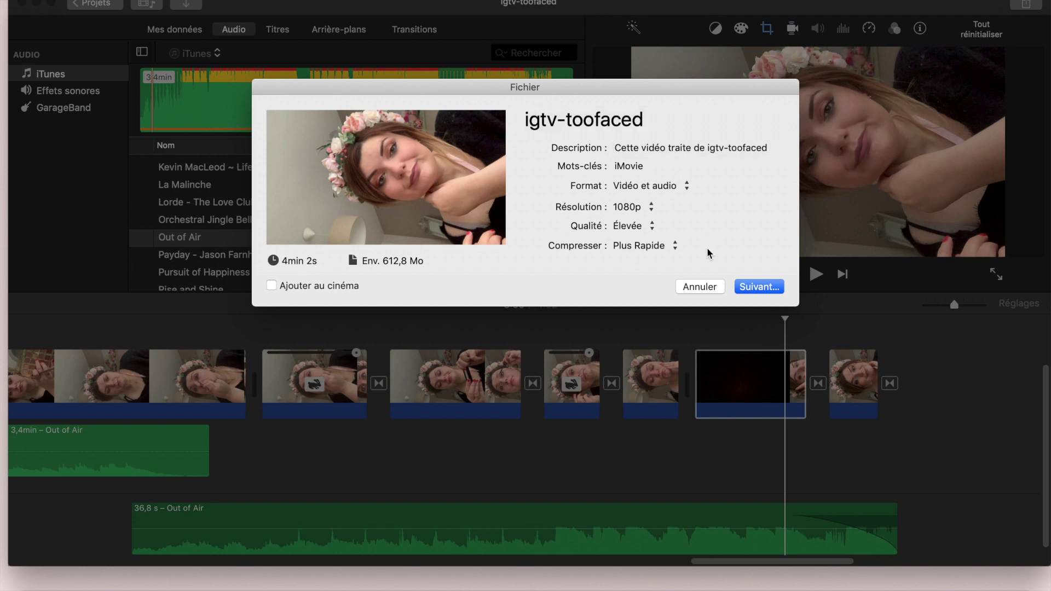
left_click(759, 287)
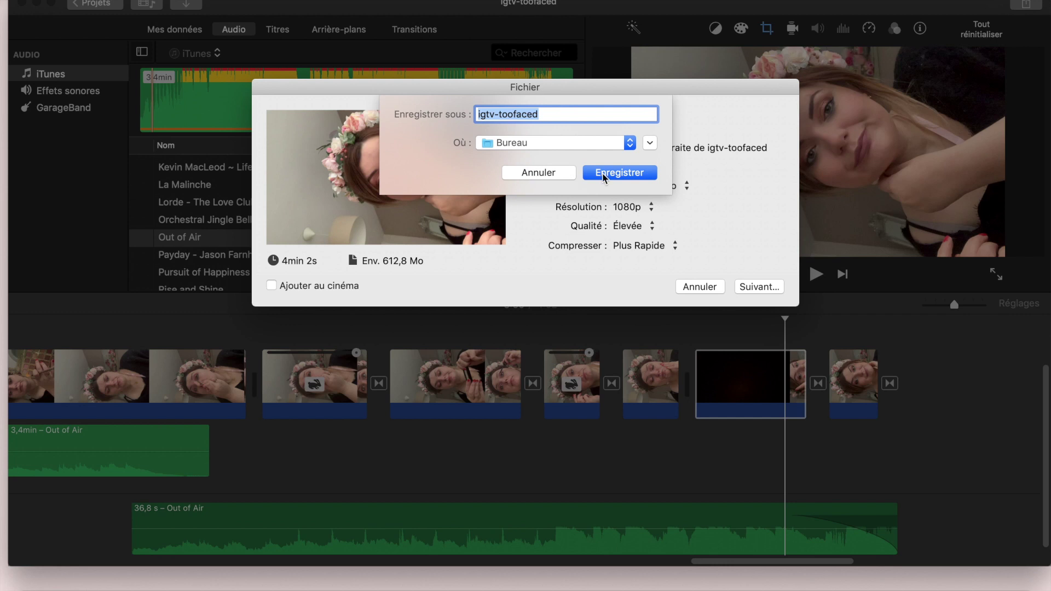
left_click(603, 173)
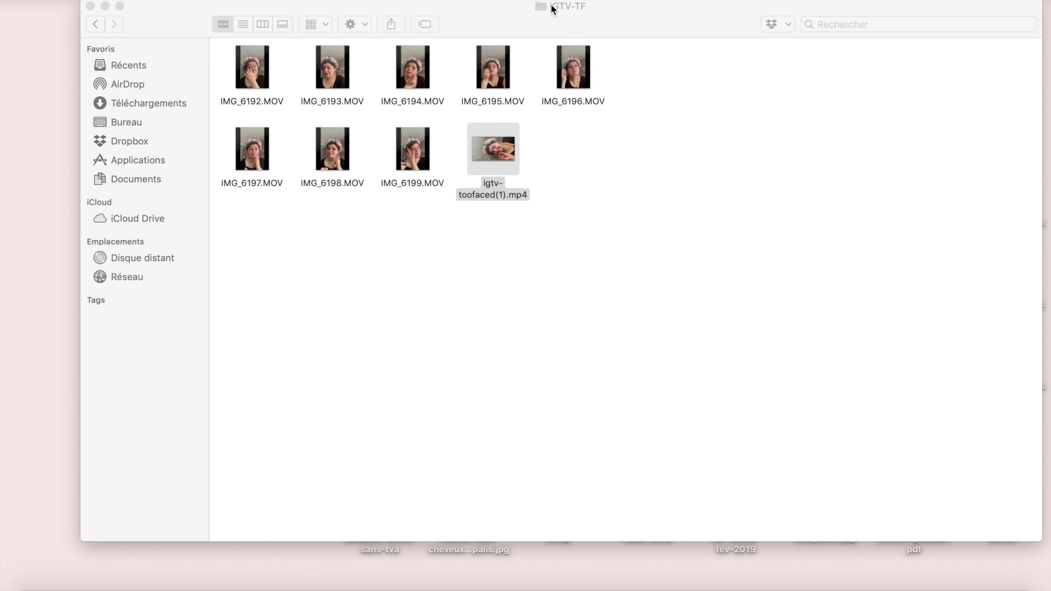
Step: Play the exported video igtv-toofaced(1).mp4 from the IGTV-TF folder to check its orientation and title, and close it
double_click(492, 149)
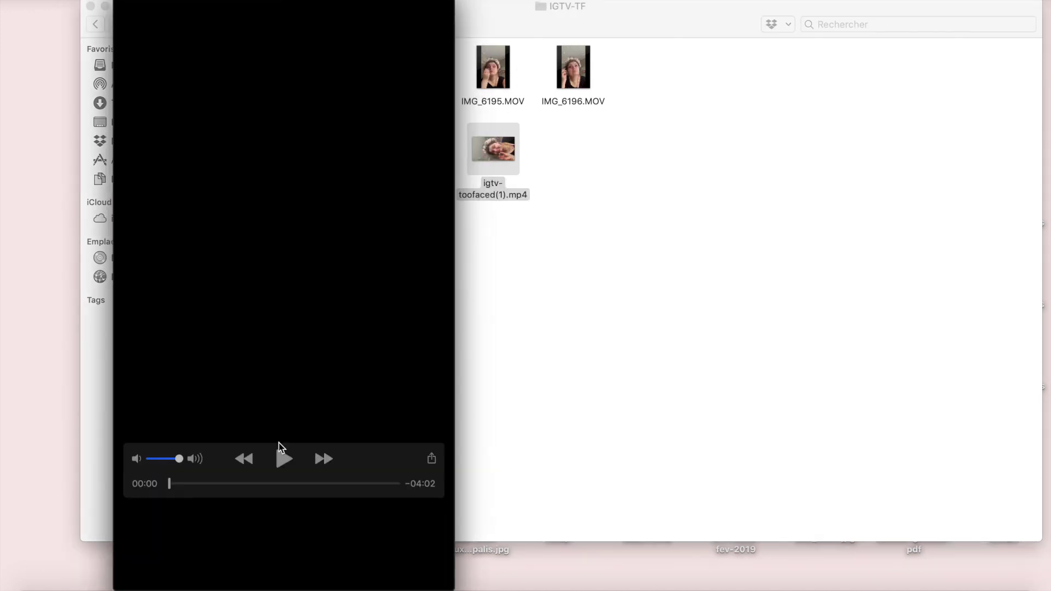
left_click(283, 459)
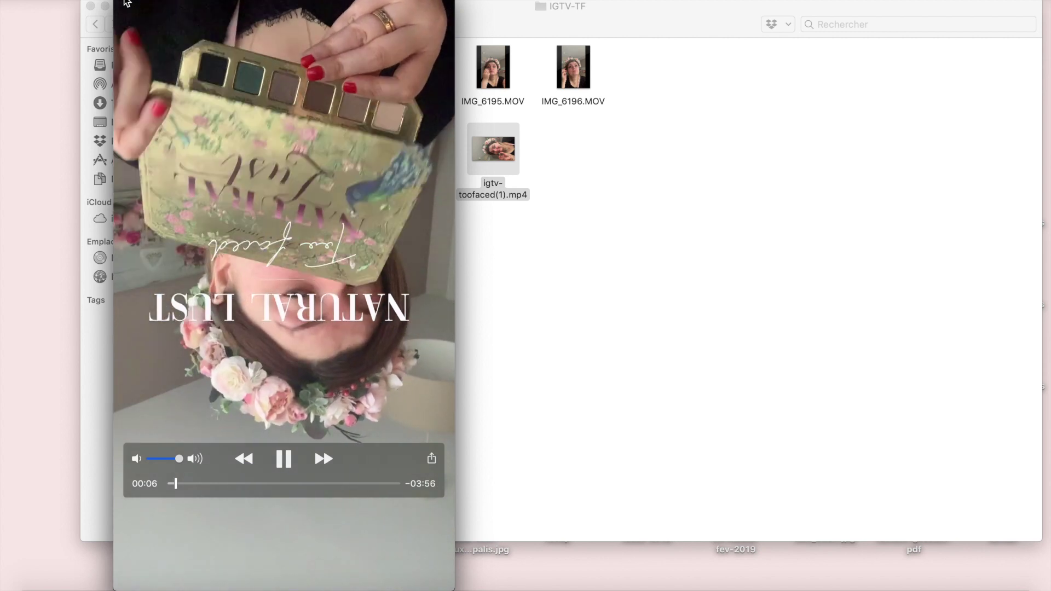
left_click_drag(116, 1, 126, 2)
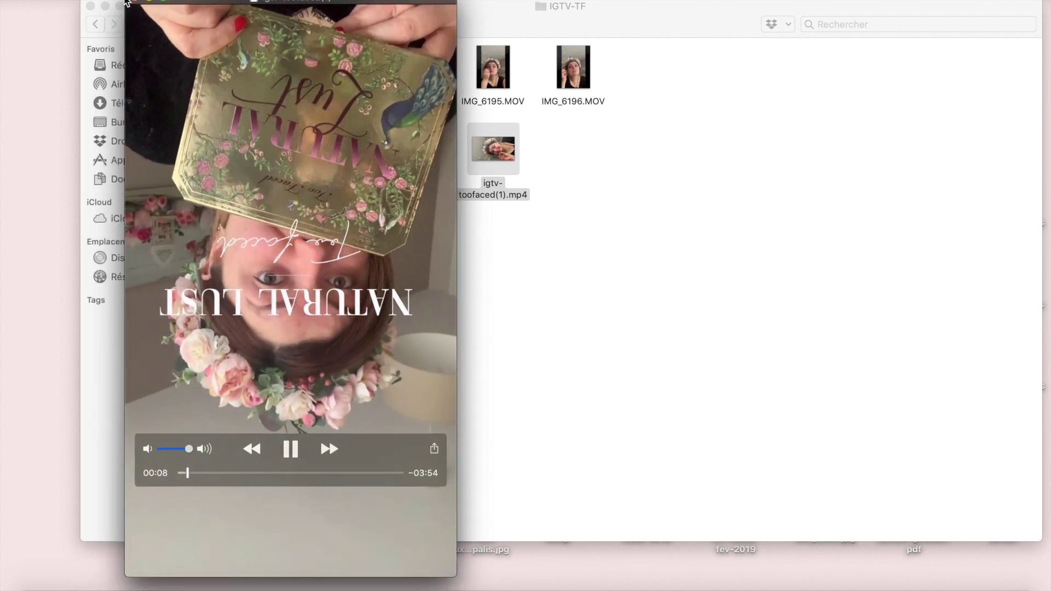
left_click(134, 2)
Step: Rotate igtv-toofaced(1).mp4 a quarter turn to the left with the Rotation à gauche quick action, play it to check its orientation, and close it
right_click(508, 169)
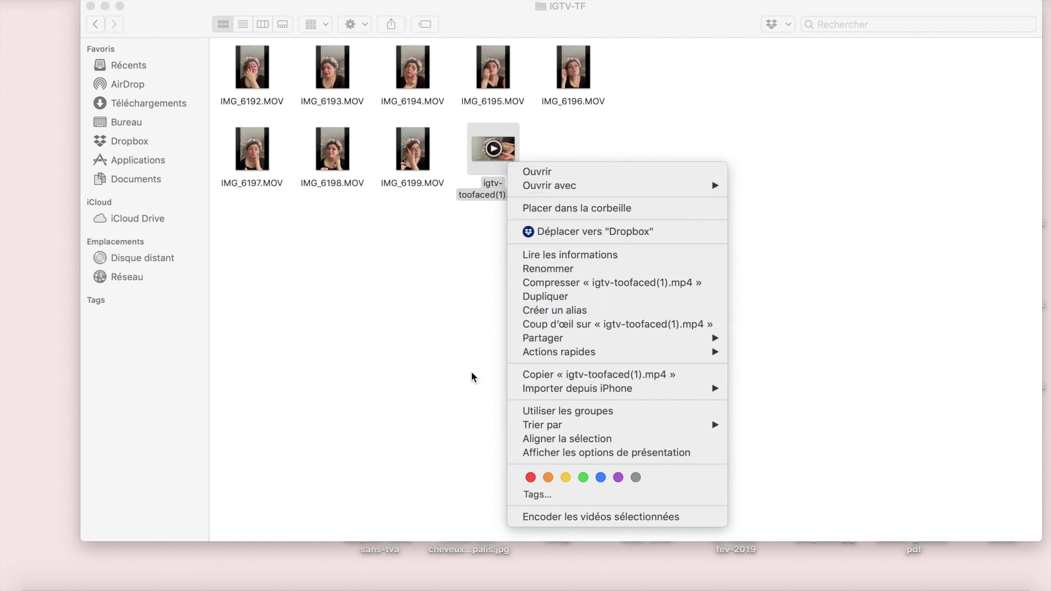
mouse_move(515, 359)
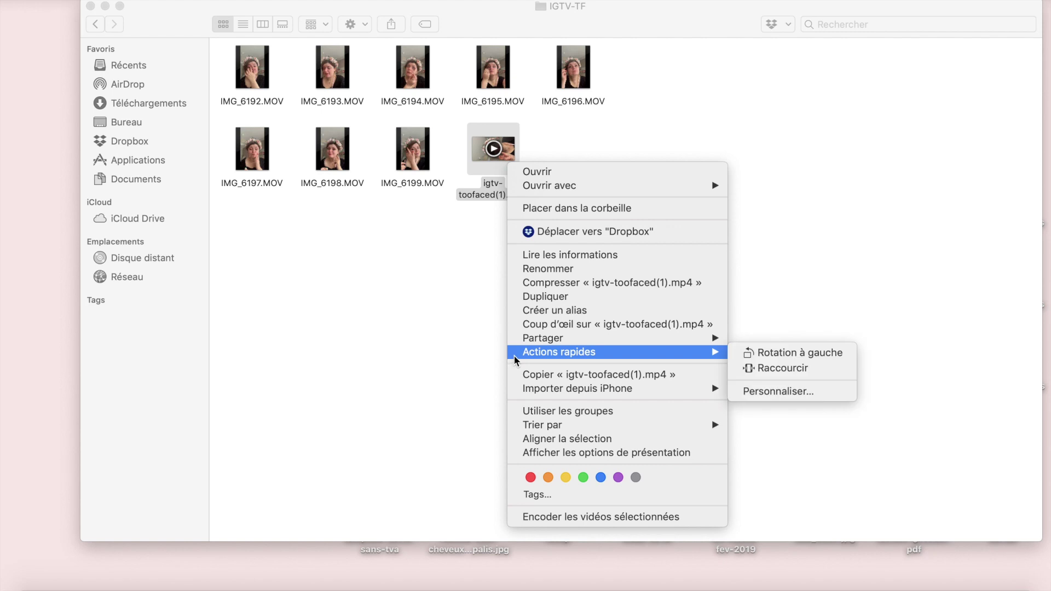
left_click(746, 354)
double_click(508, 162)
left_click(526, 462)
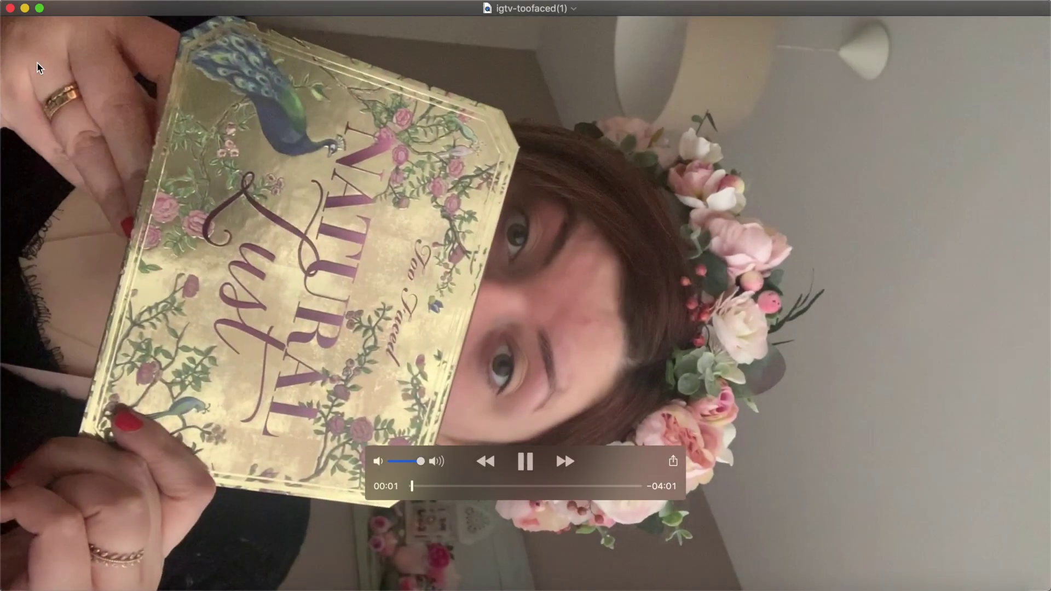
key("super+w")
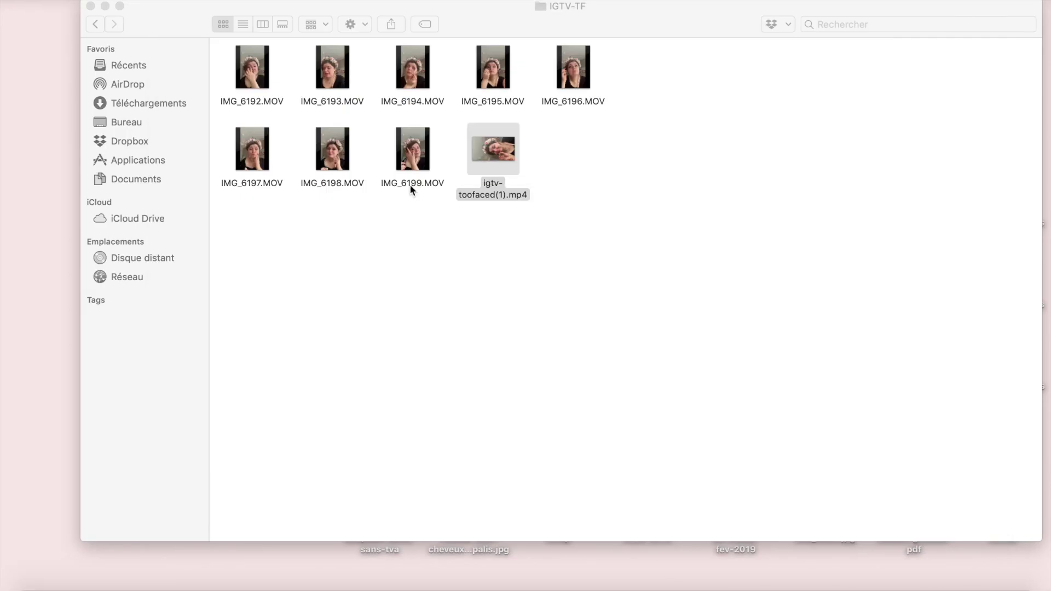
Step: Rotate igtv-toofaced(1).mp4 another quarter turn to the left and open it for playback
right_click(507, 157)
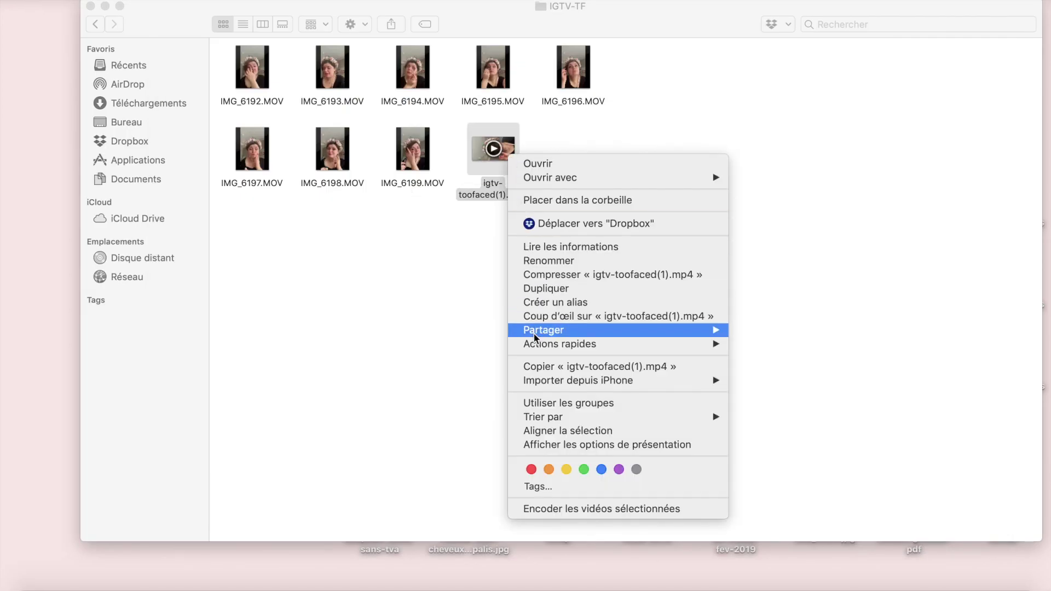
mouse_move(539, 345)
left_click(749, 344)
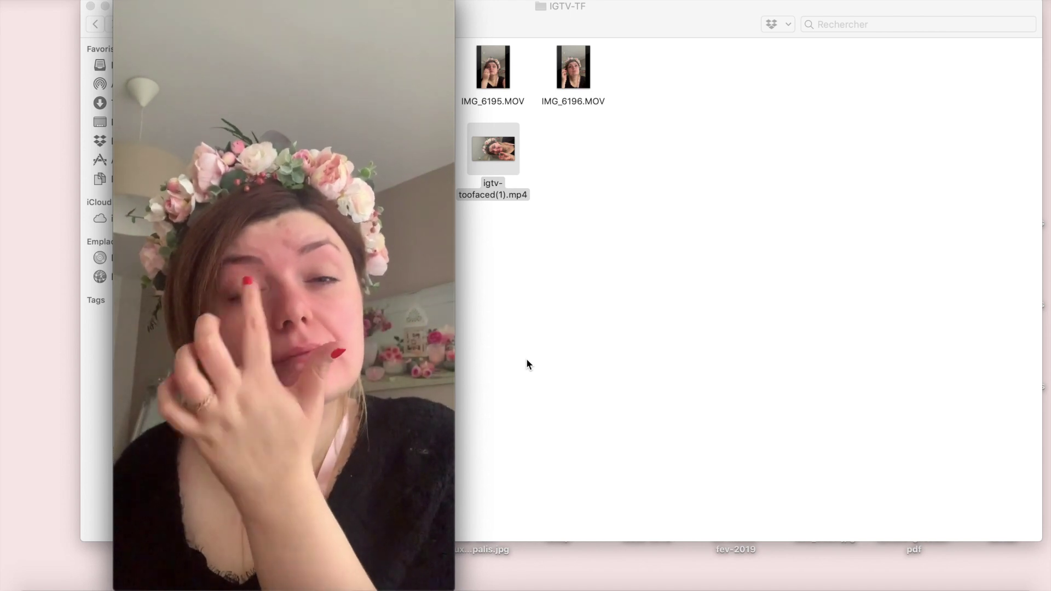
Step: Skip forward through the rotated video in stages up to 02:43 to check its orientation and clips
mouse_move(285, 534)
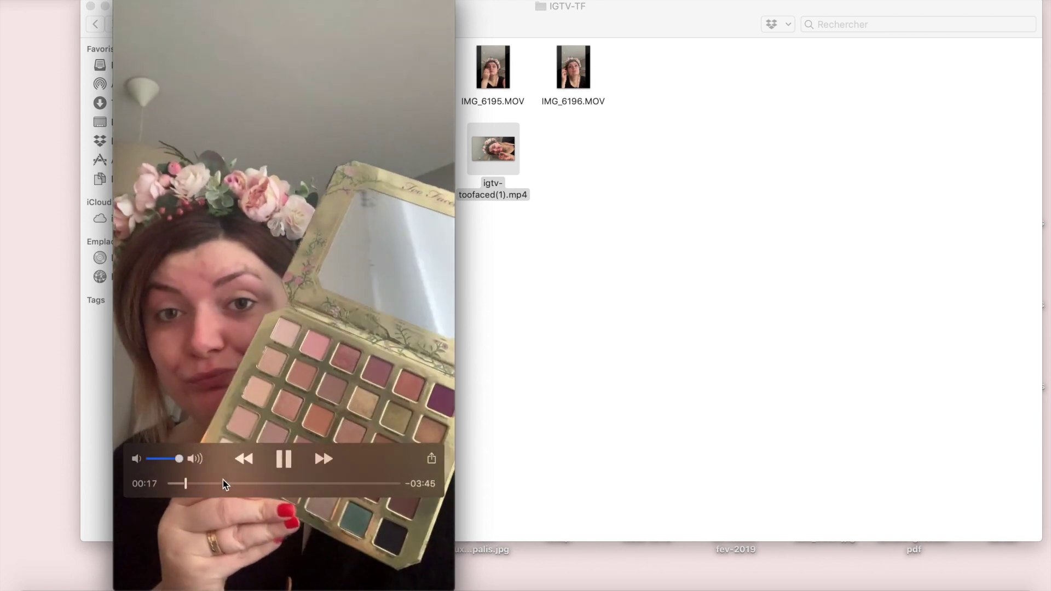
left_click(213, 483)
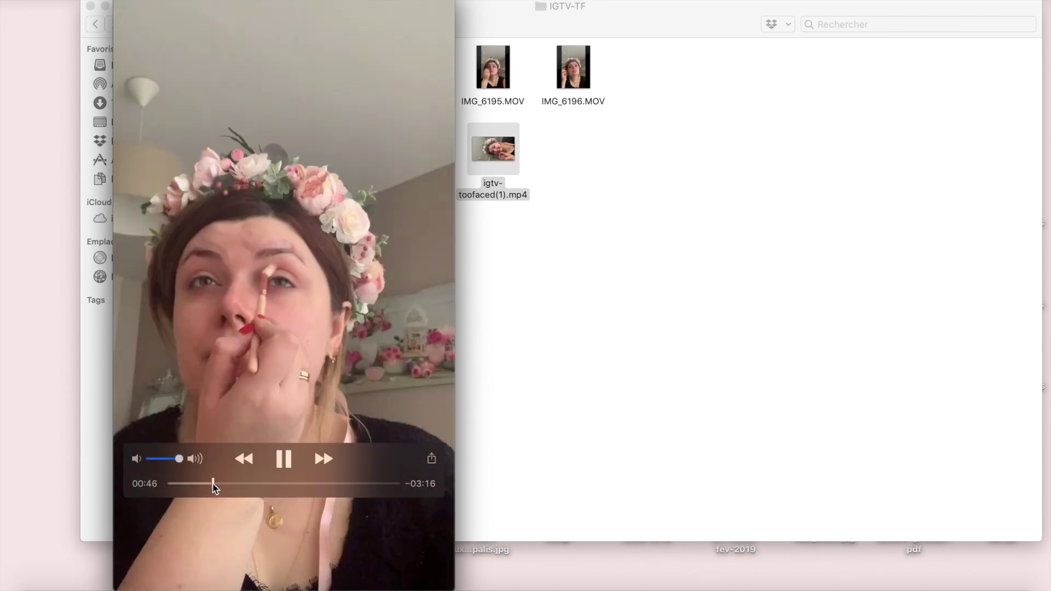
left_click(249, 484)
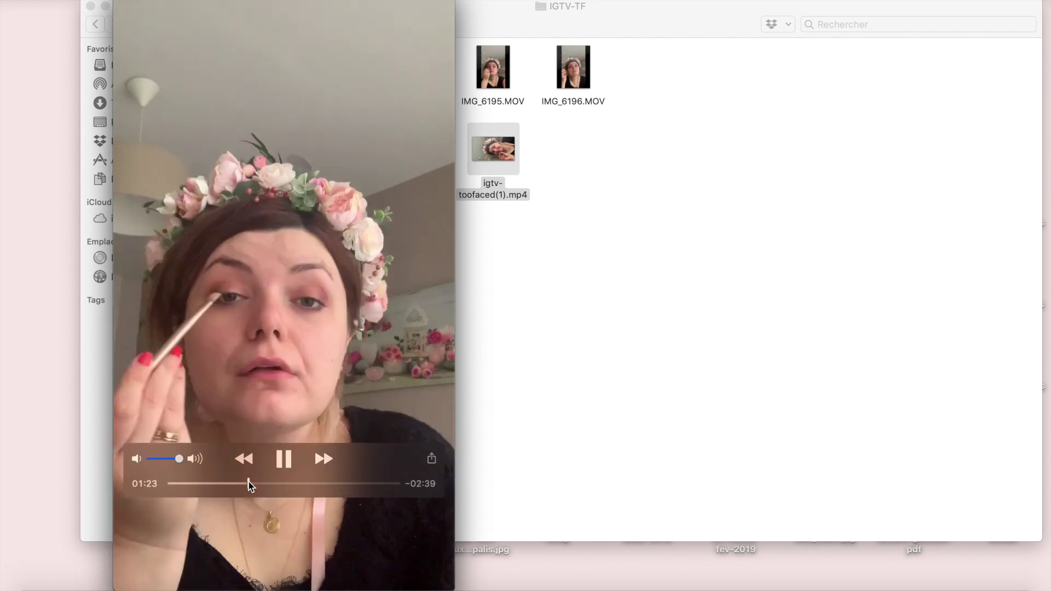
left_click(279, 483)
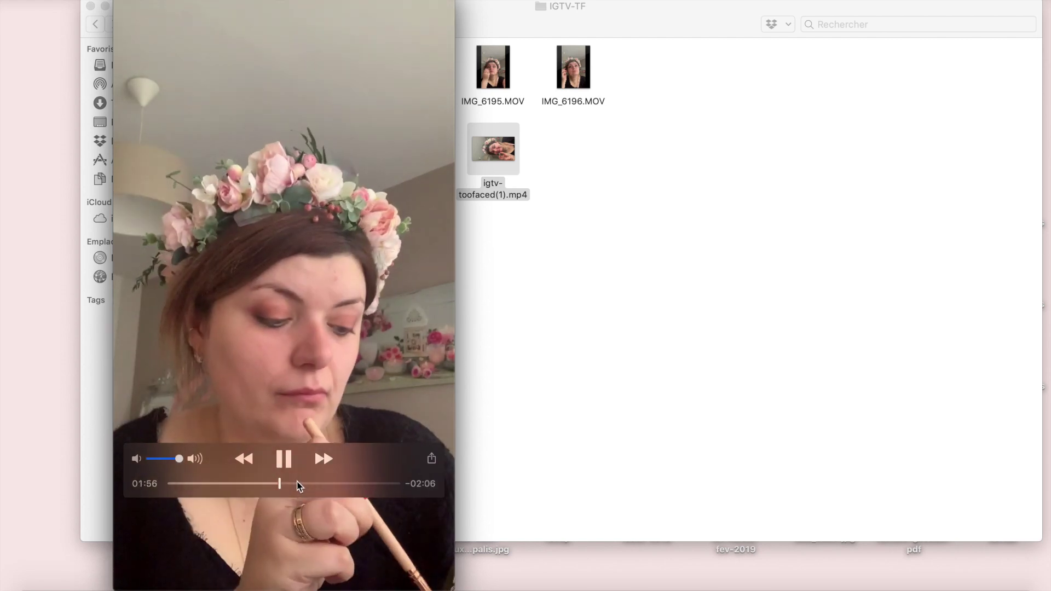
left_click(301, 484)
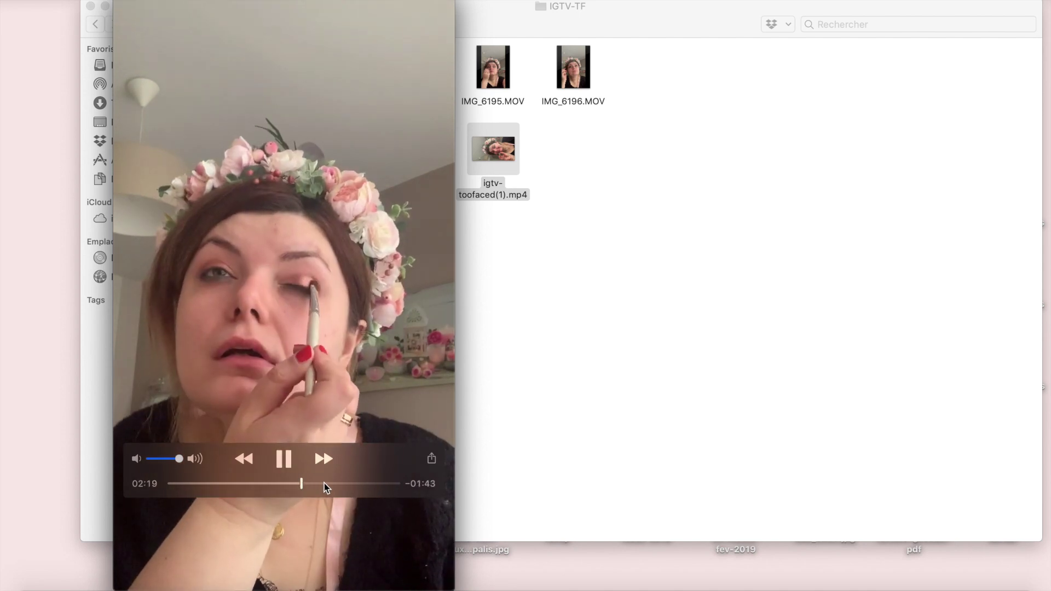
left_click(324, 484)
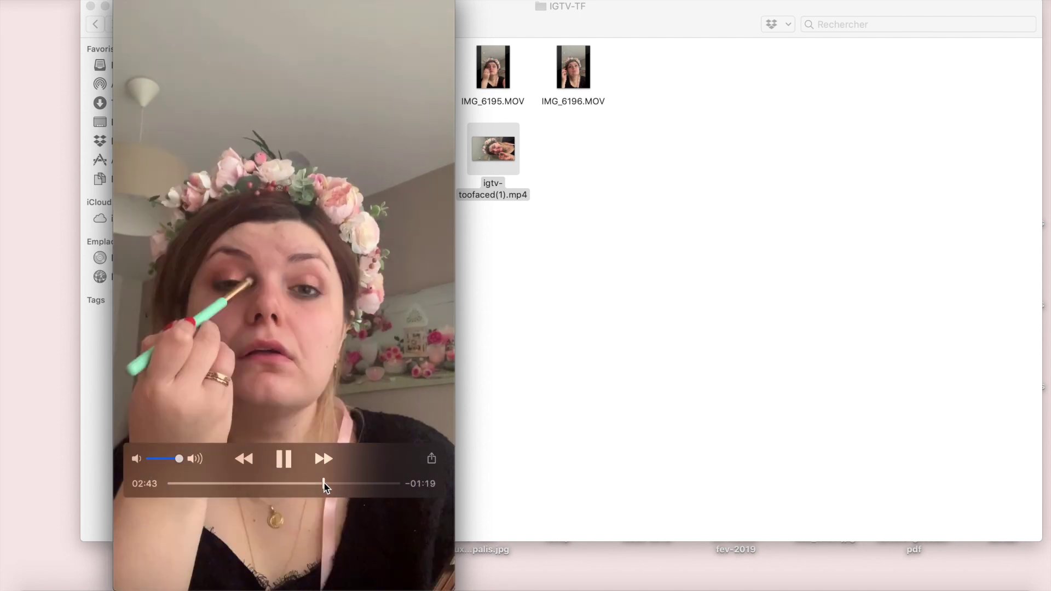